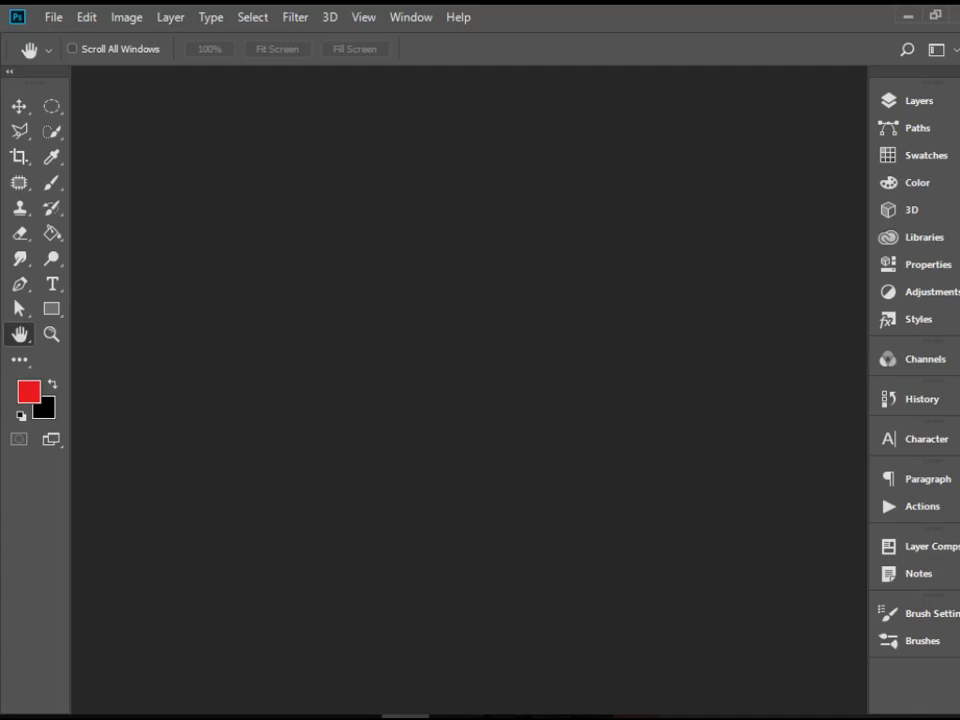
Create a new 1024 x 768 px document at 72 pixels/inch in RGB Color with a white background
left_click(54, 18)
left_click(66, 38)
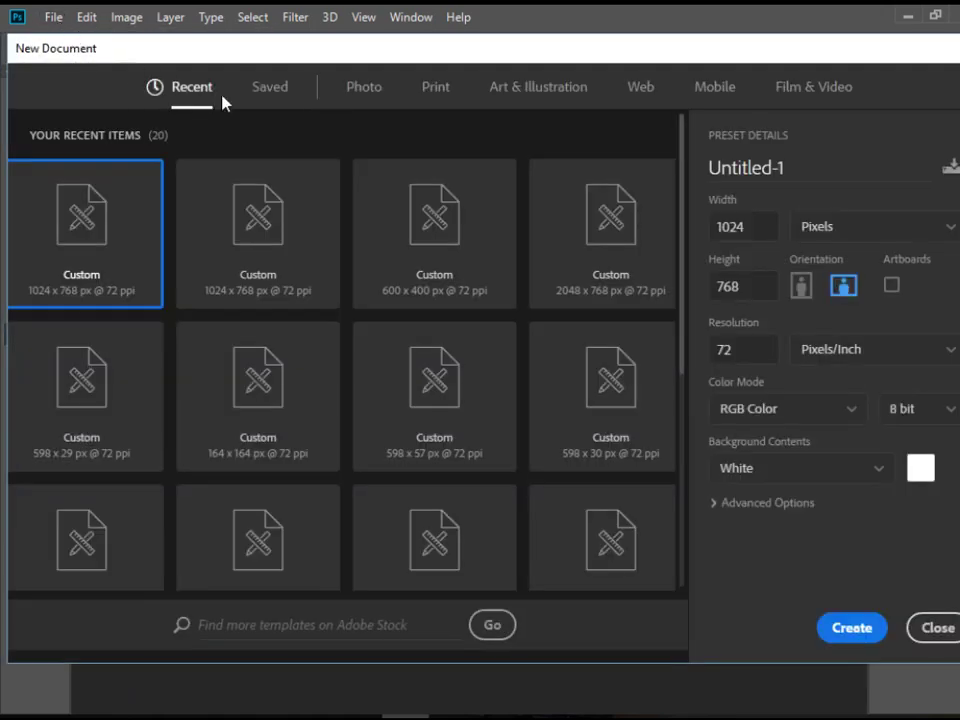
left_click(48, 302)
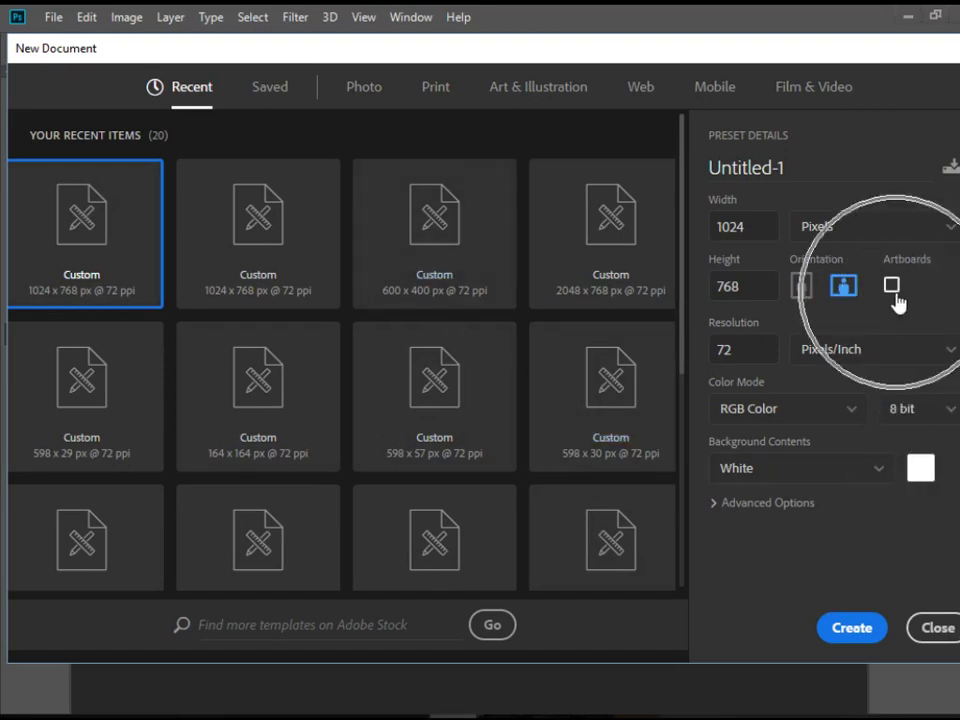
left_click(852, 631)
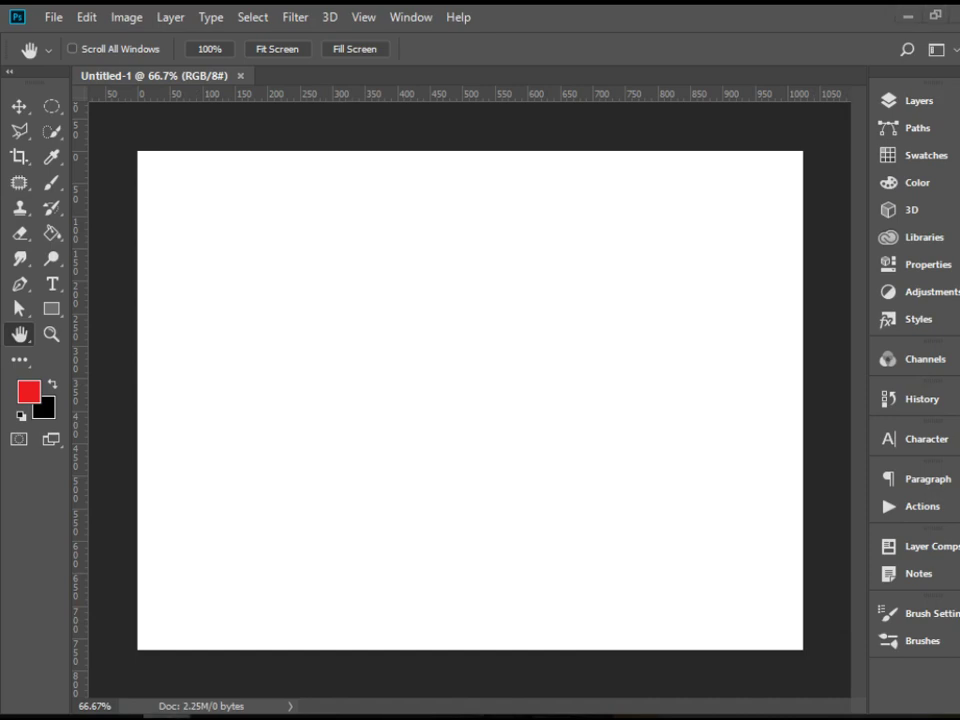
Place the itunes-icon image on the canvas, scale it to about 164% and position it near the canvas centre
left_click_drag(0, 430, 355, 430)
left_click_drag(560, 400, 561, 397)
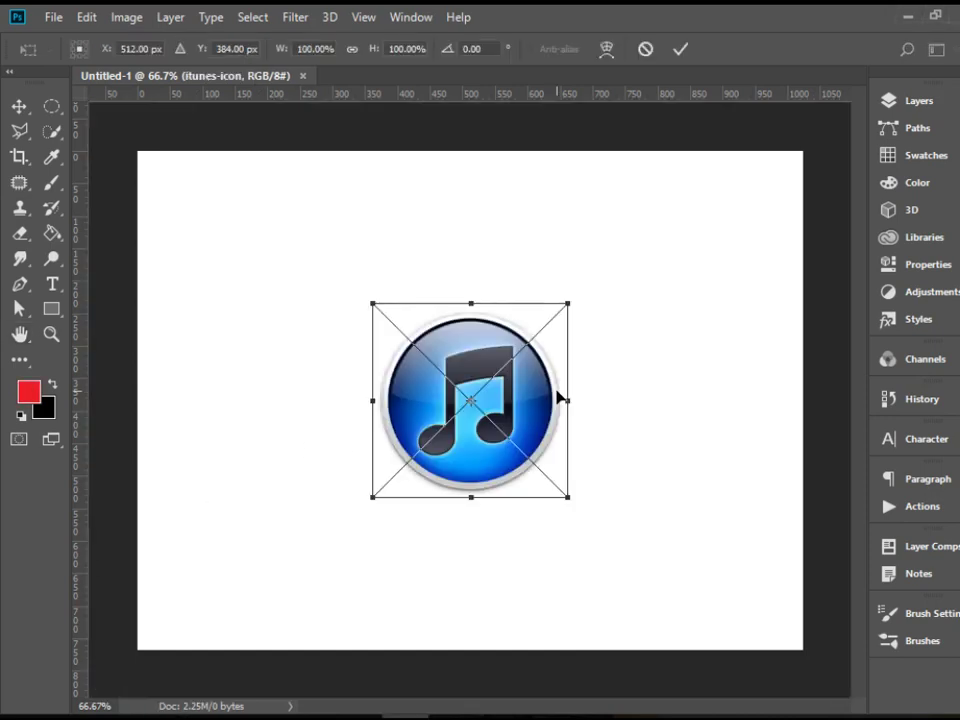
left_click_drag(619, 281, 731, 219)
left_click_drag(546, 399, 494, 444)
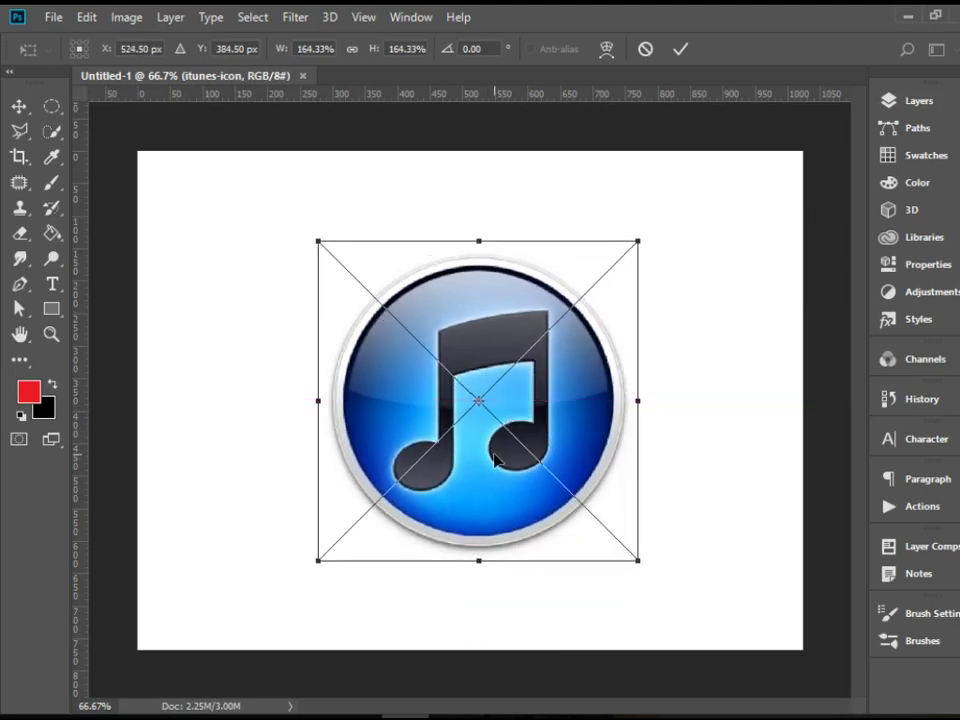
mouse_move(553, 426)
left_mouse_down()
mouse_move(579, 401)
mouse_move(553, 407)
mouse_move(553, 416)
left_mouse_up()
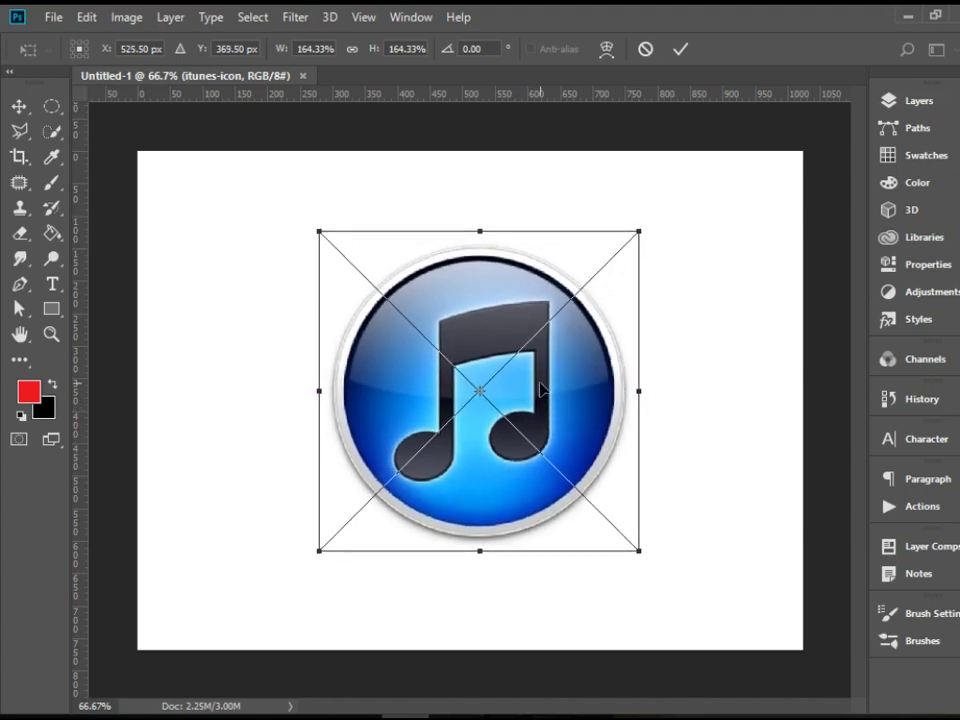
left_click(640, 232)
key("Return")
Examine the icon's grey rim, glossy blue disc and music note up close
key("h")
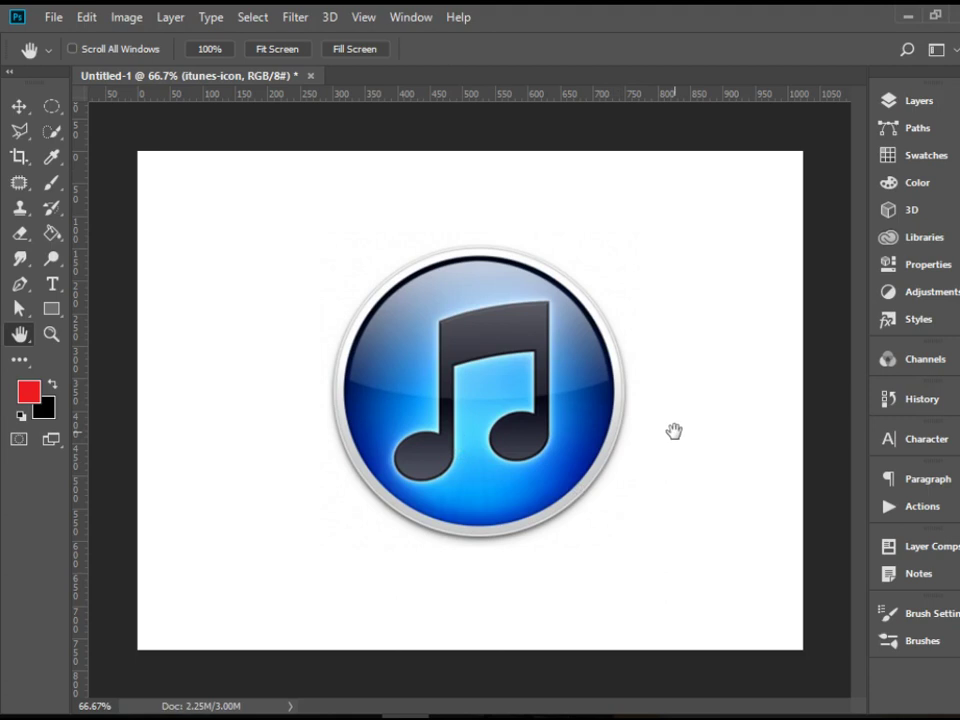
key("z")
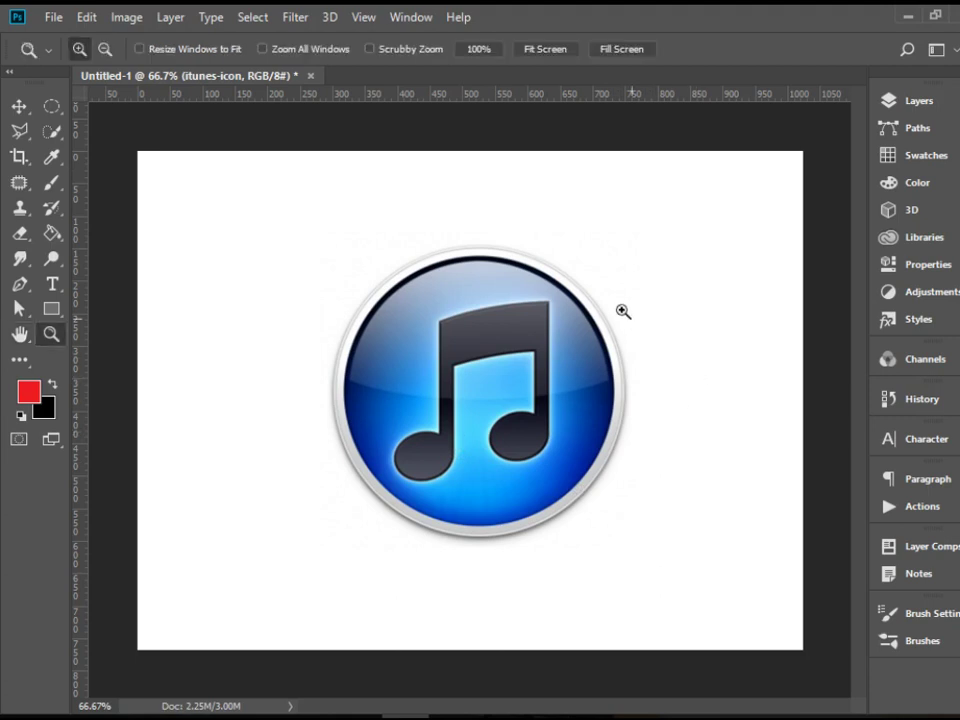
left_click_drag(437, 210, 694, 494)
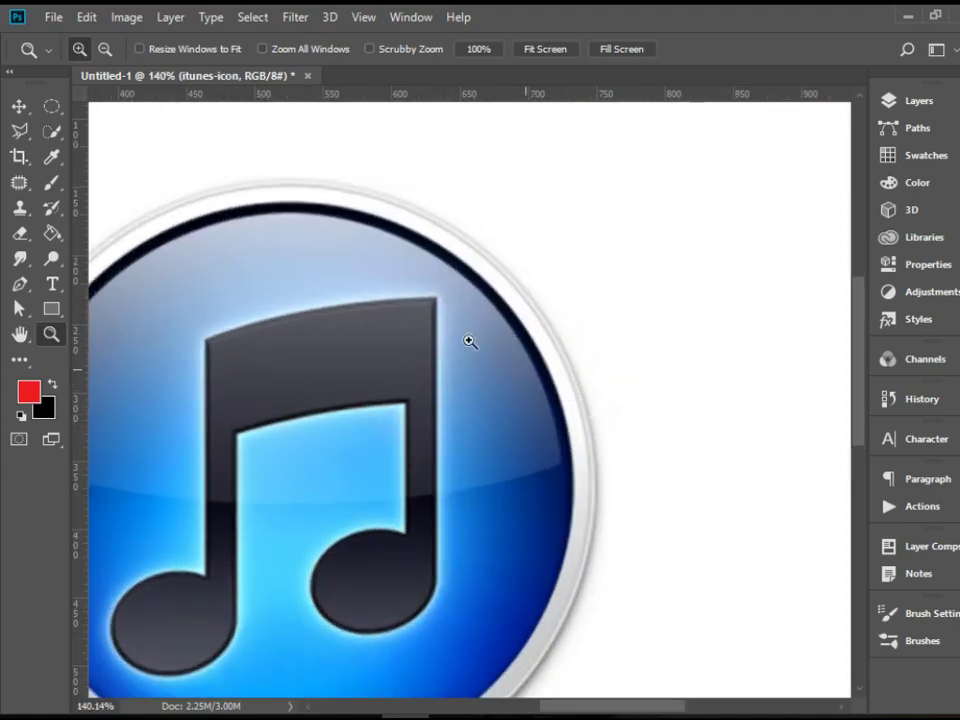
left_click(19, 107)
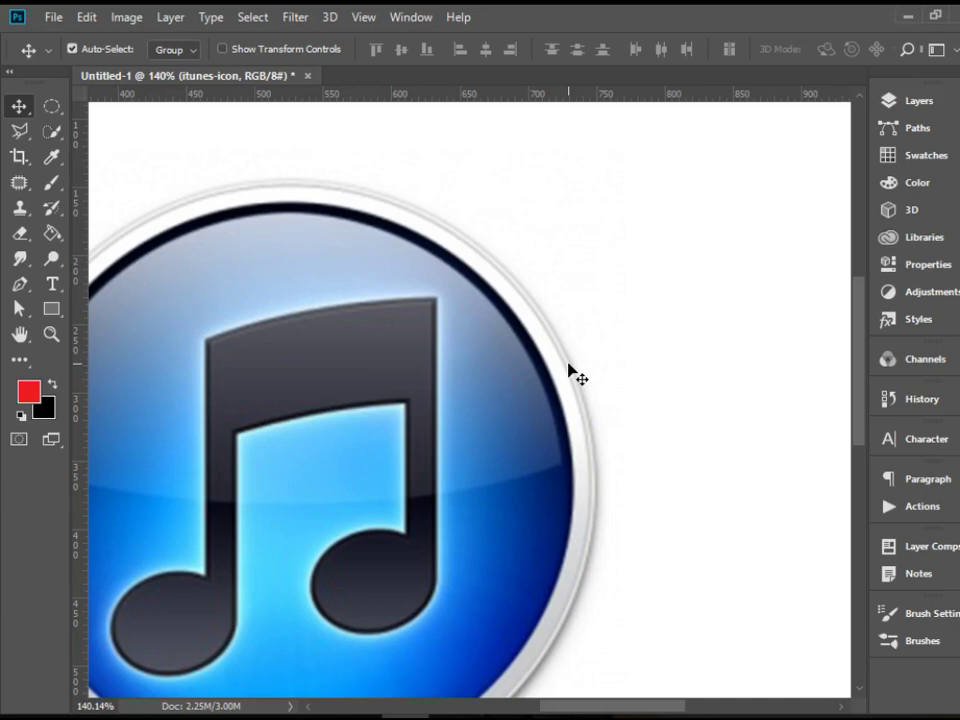
left_click(570, 377)
left_click(573, 390)
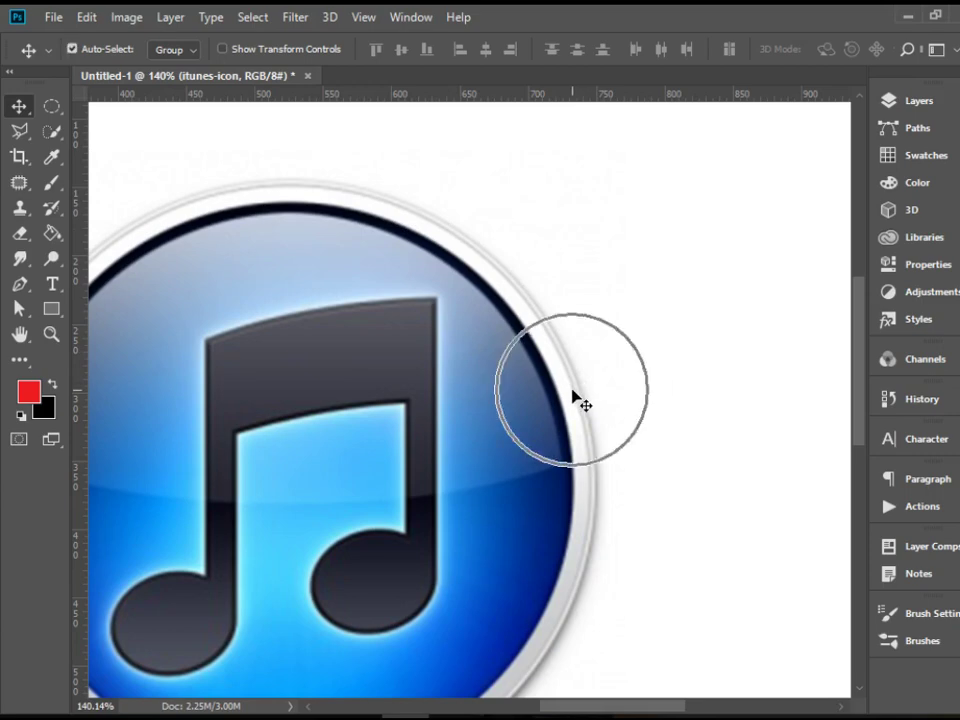
left_click(573, 393)
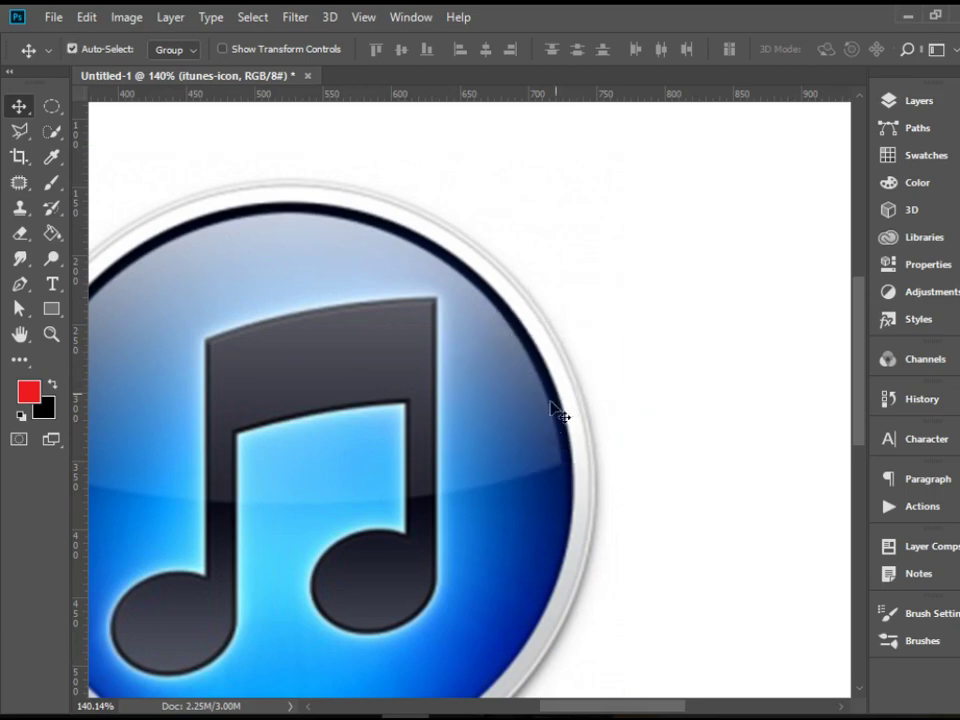
left_click_drag(491, 477, 697, 360)
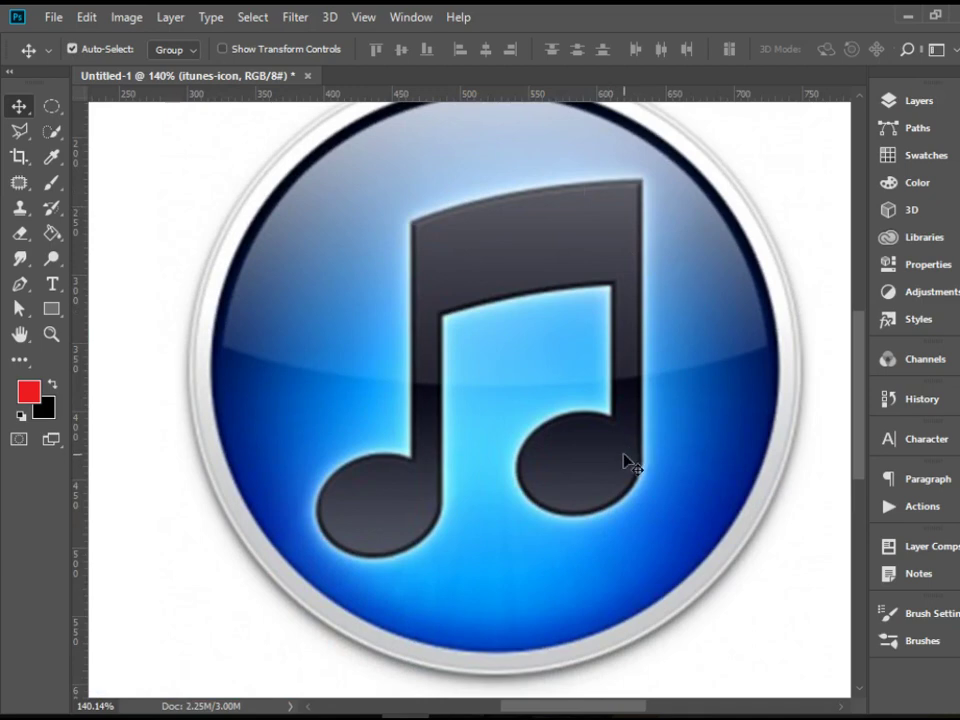
key("ctrl+1")
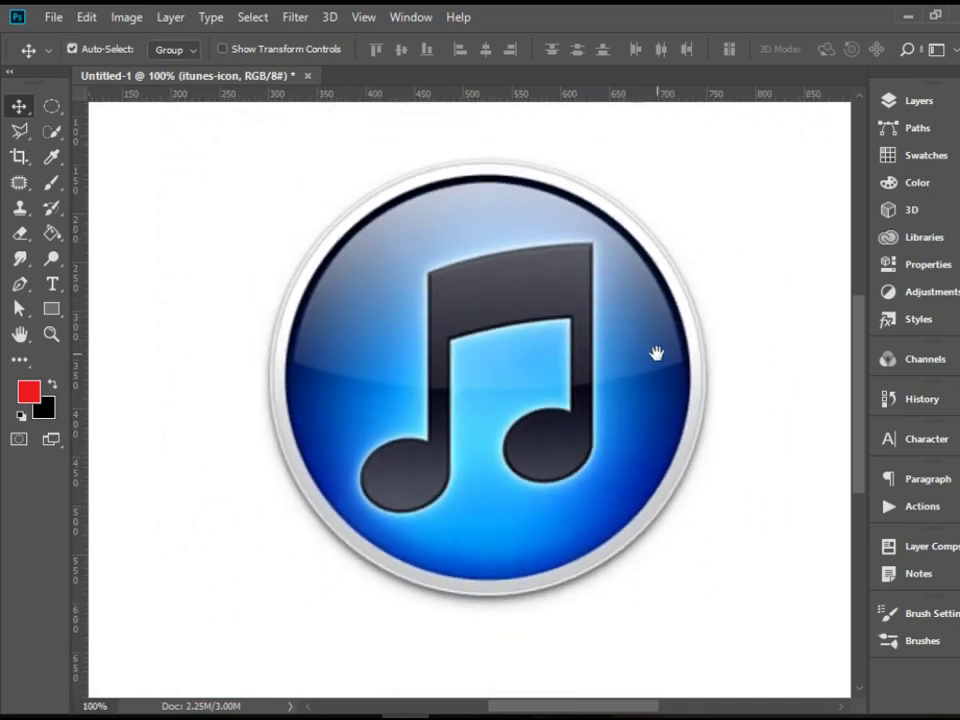
left_click_drag(656, 353, 491, 378)
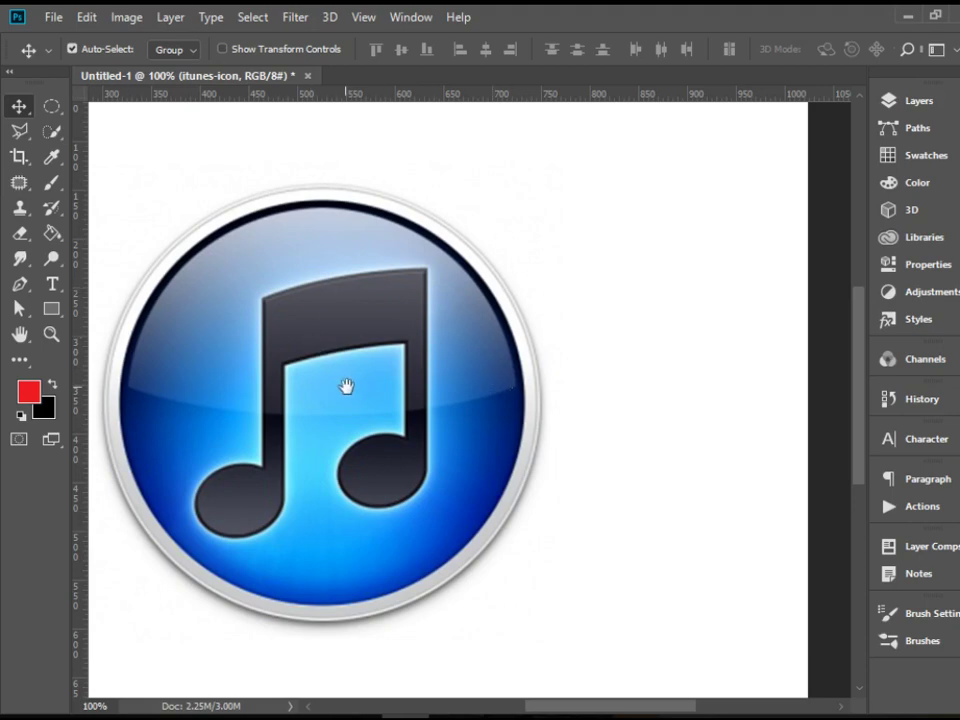
left_click_drag(345, 386, 483, 352)
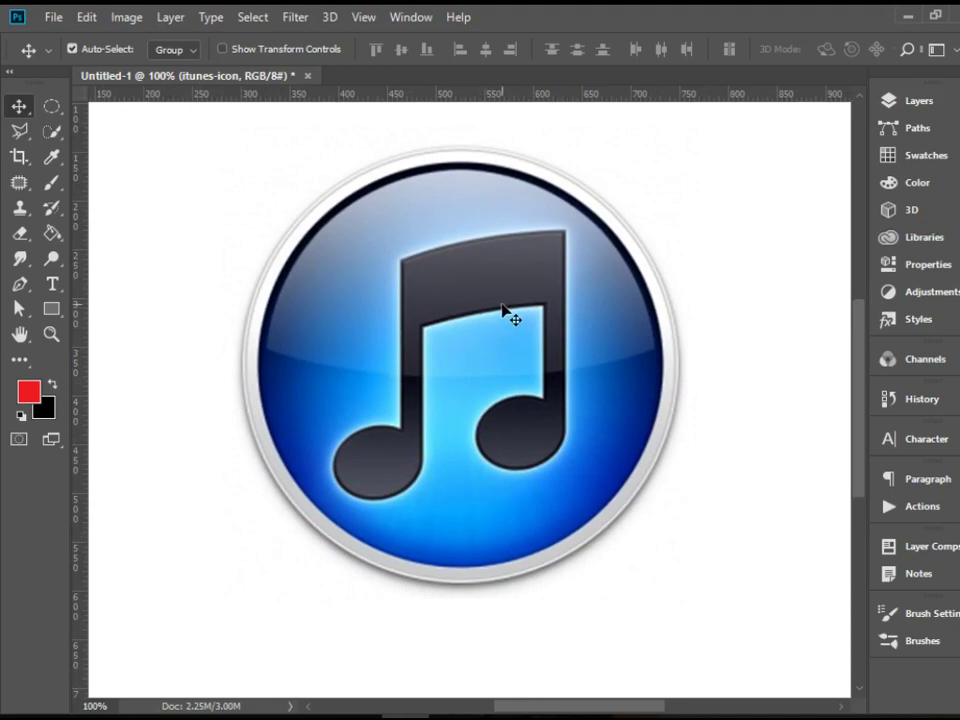
Draw an orange-filled ellipse shape about 468 x 444 px without a stroke and centre it over the icon
left_click(55, 313)
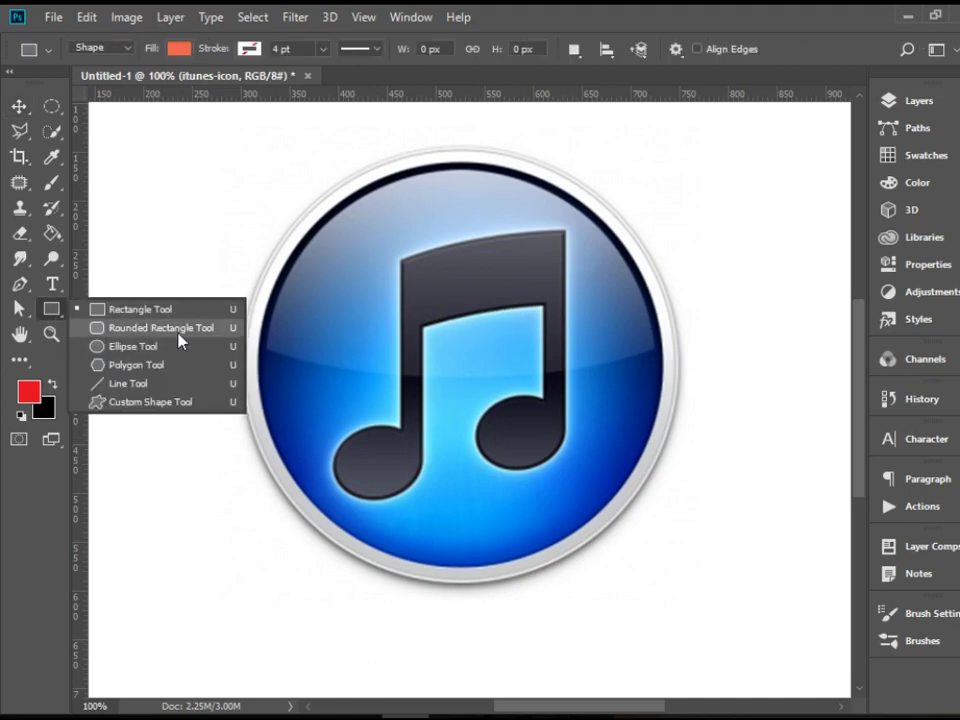
left_click(178, 346)
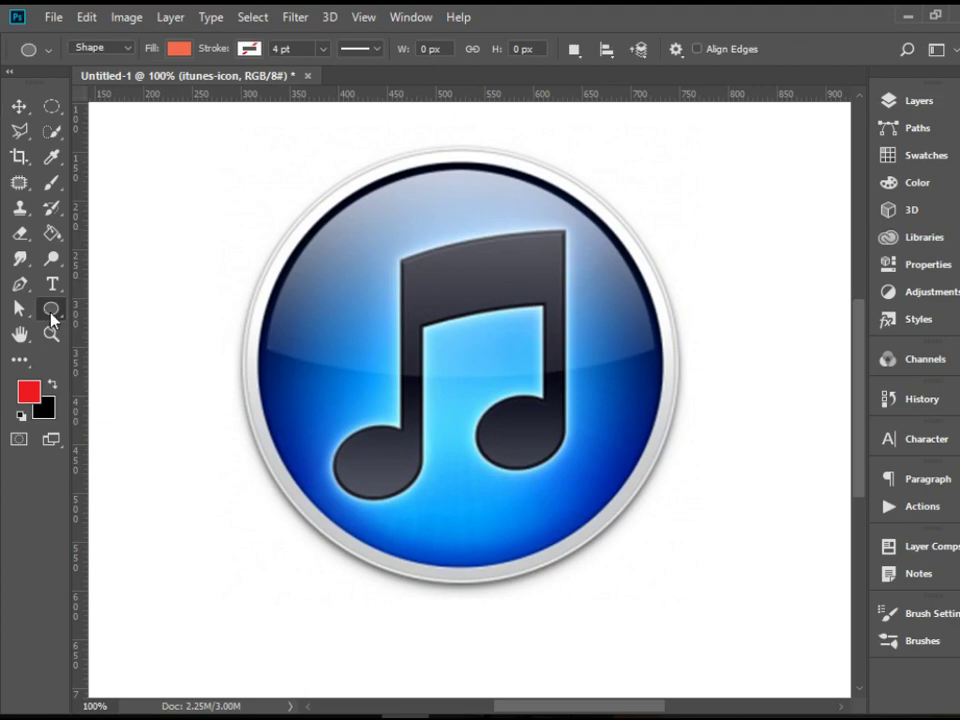
left_click_drag(284, 150, 729, 574)
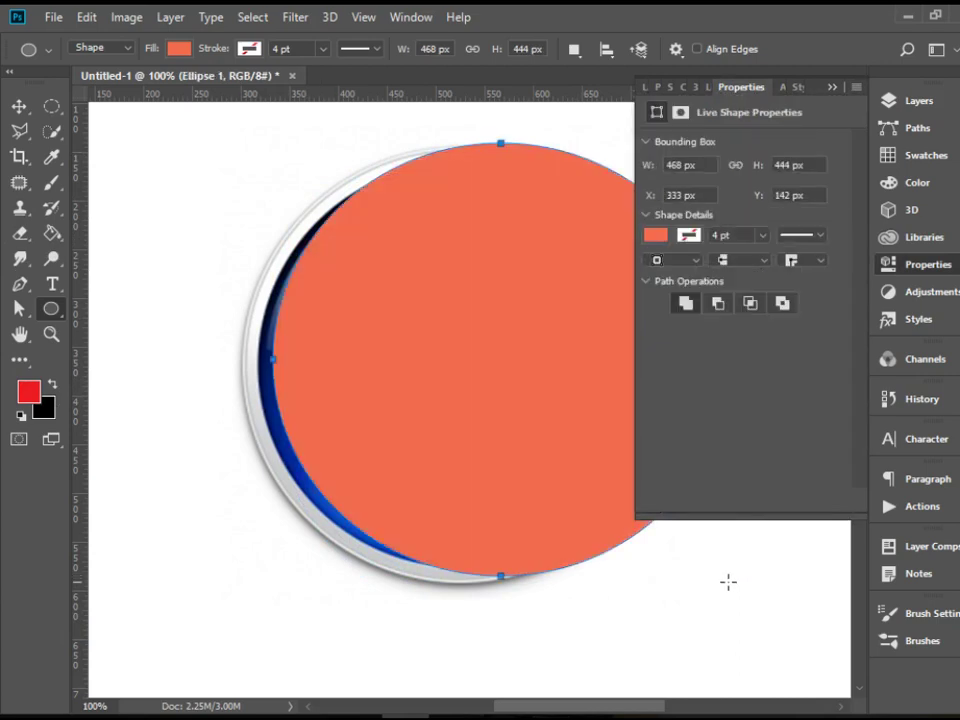
left_click(908, 108)
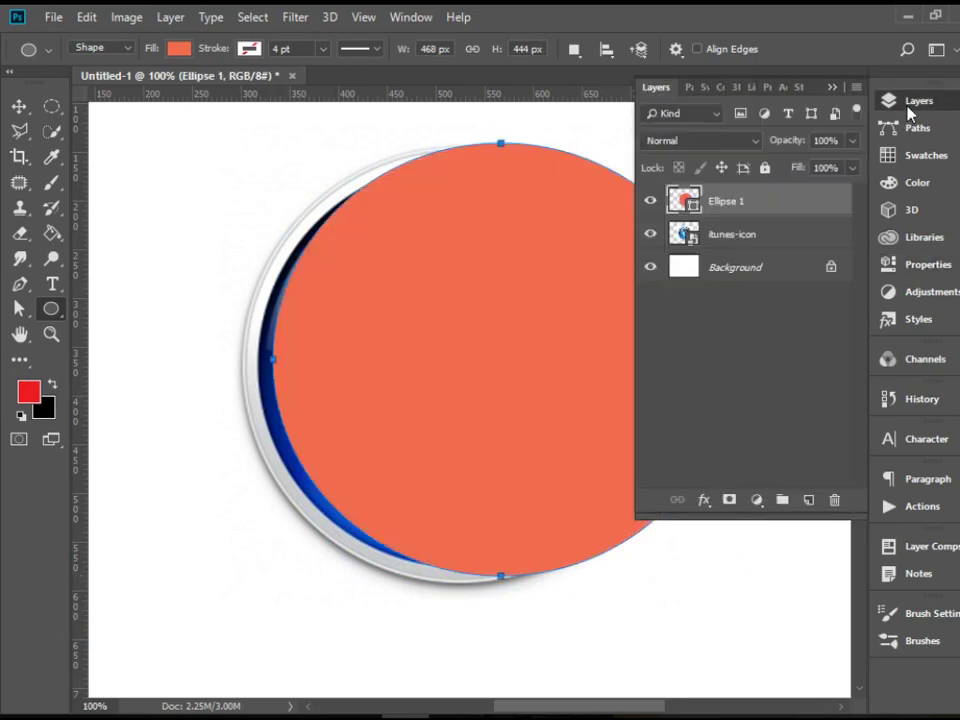
left_click(888, 106)
left_click_drag(905, 95, 926, 100)
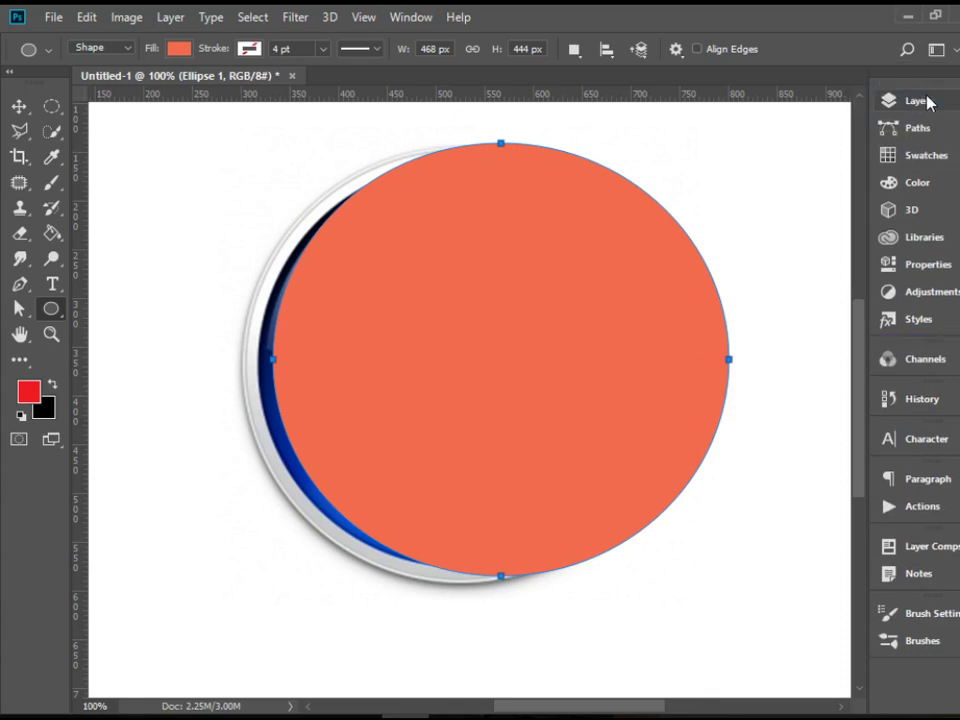
left_click(20, 106)
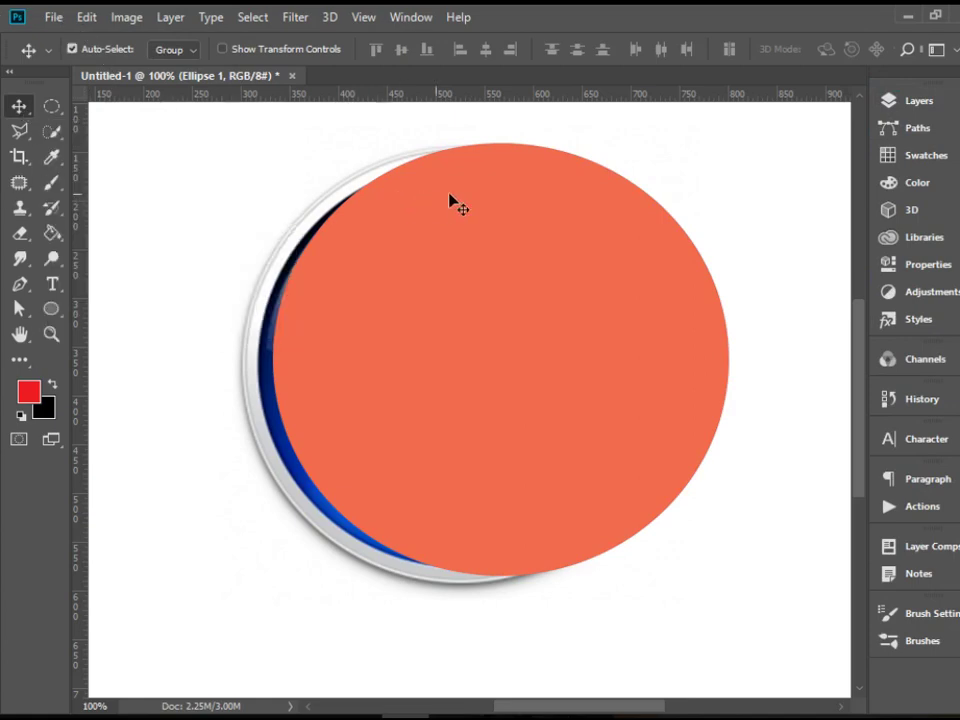
left_click_drag(450, 201, 442, 203)
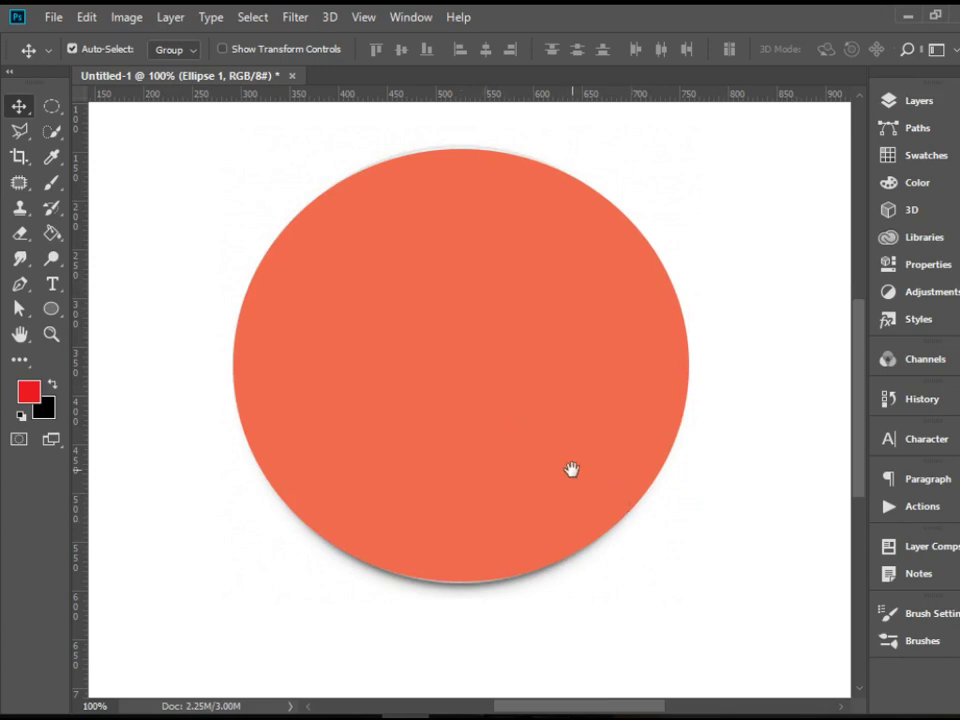
Arrange the icon on the left half of the canvas and the orange ellipse on the right half
left_click_drag(570, 467, 373, 466)
key("ctrl+minus")
key("ctrl+minus")
key("ctrl+minus")
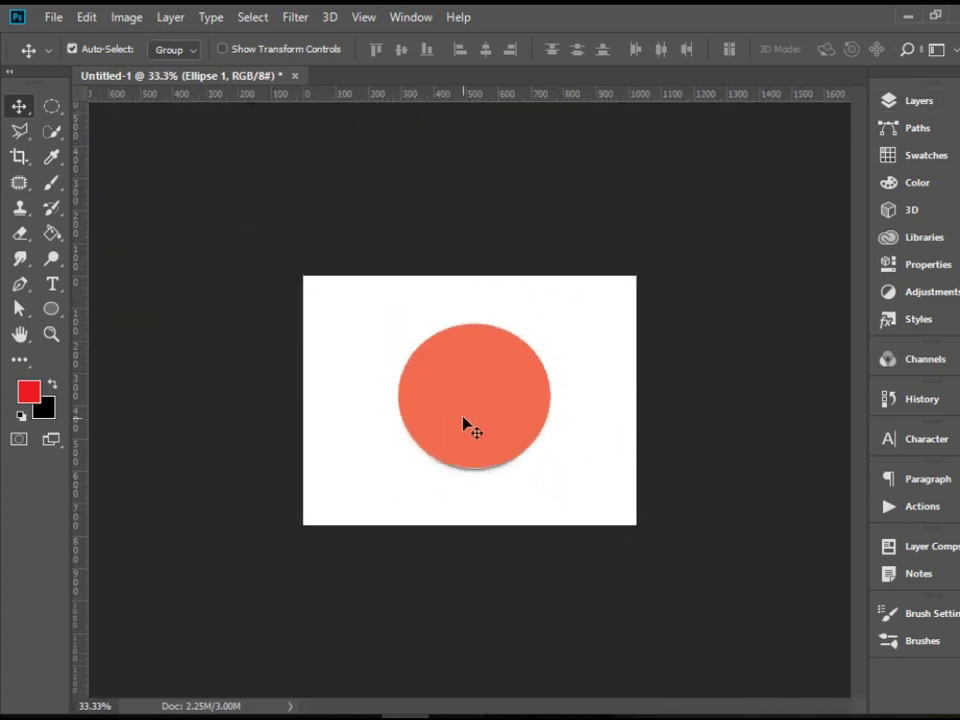
left_click_drag(477, 424, 379, 428)
left_click_drag(559, 422, 542, 419)
key("ctrl+plus")
key("ctrl+plus")
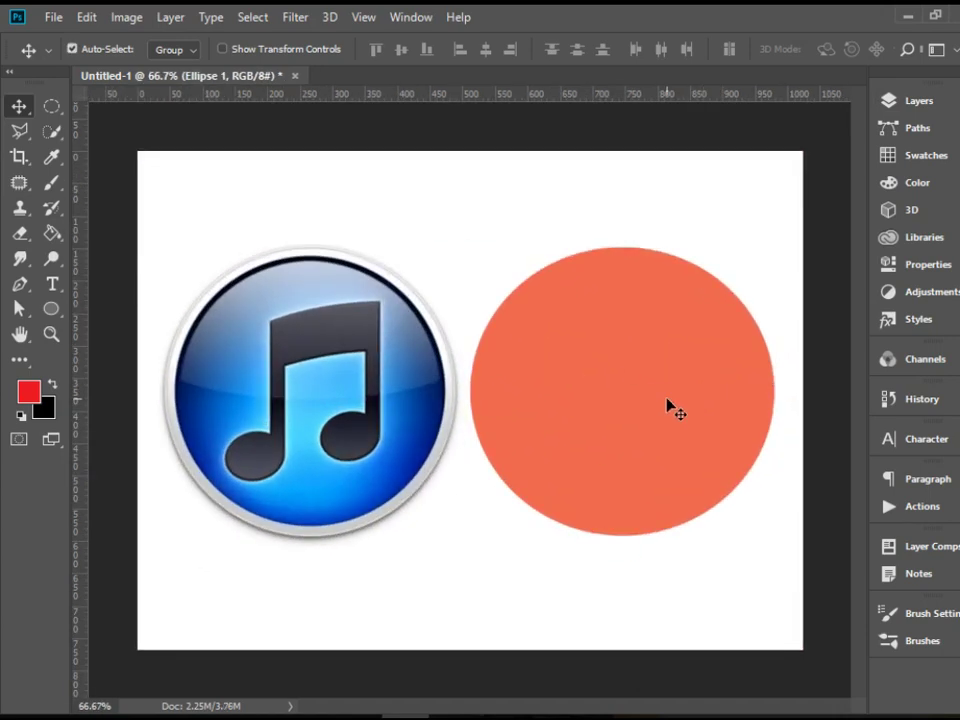
Overlay the orange ellipse on the icon, narrow its width to about 97.44% and return it to the canvas's right half
left_click_drag(692, 355, 390, 366)
key("ctrl+t")
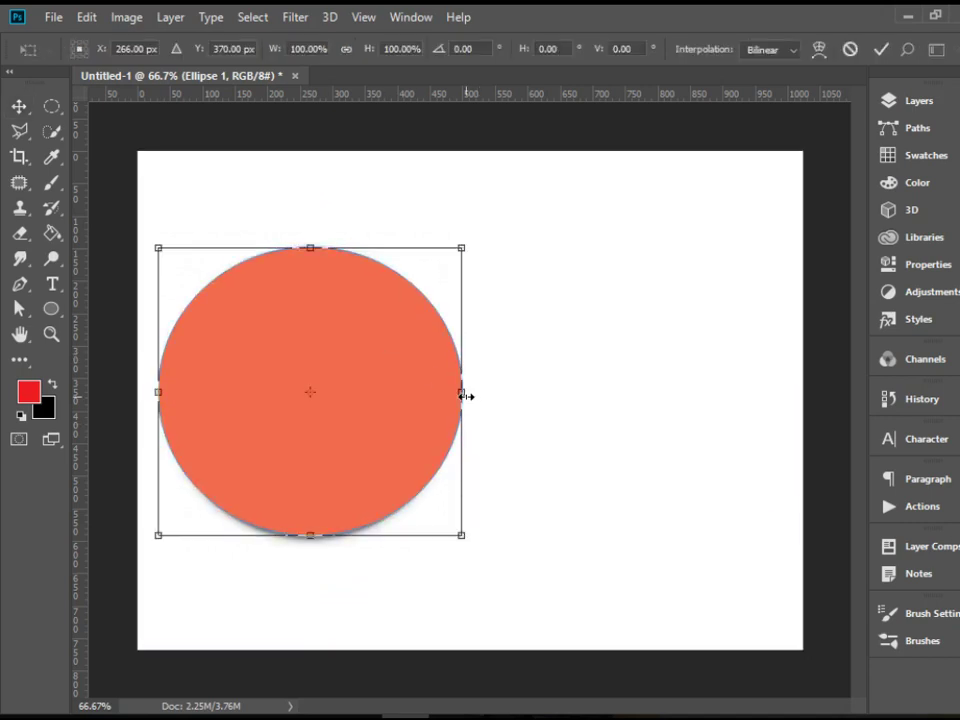
mouse_move(466, 396)
left_mouse_down()
mouse_move(422, 394)
mouse_move(456, 393)
left_mouse_up()
key("Return")
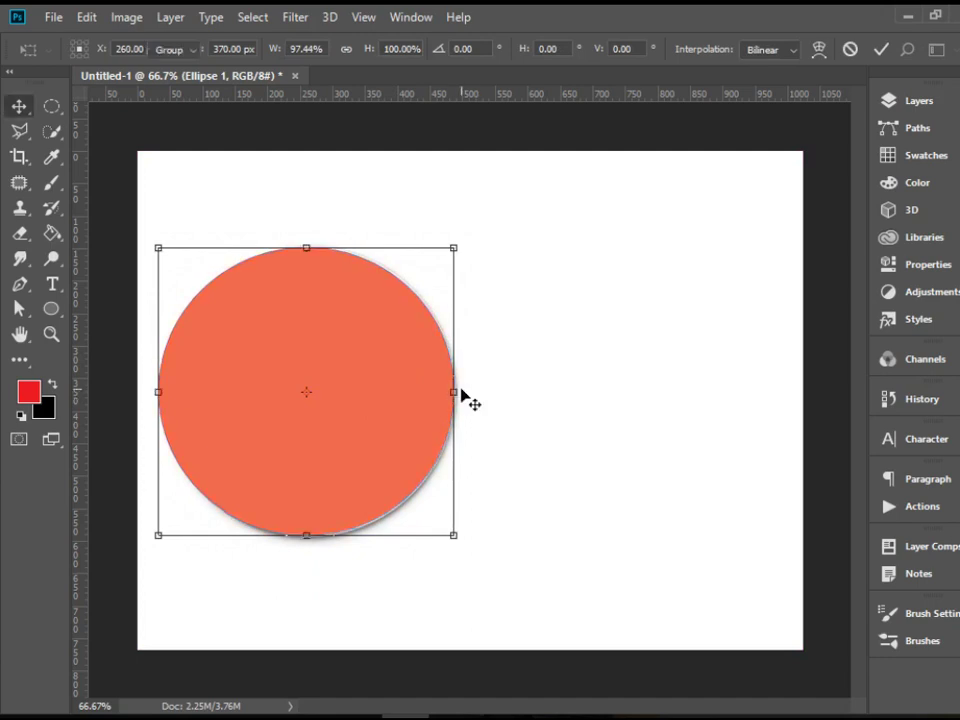
left_click_drag(367, 366, 690, 362)
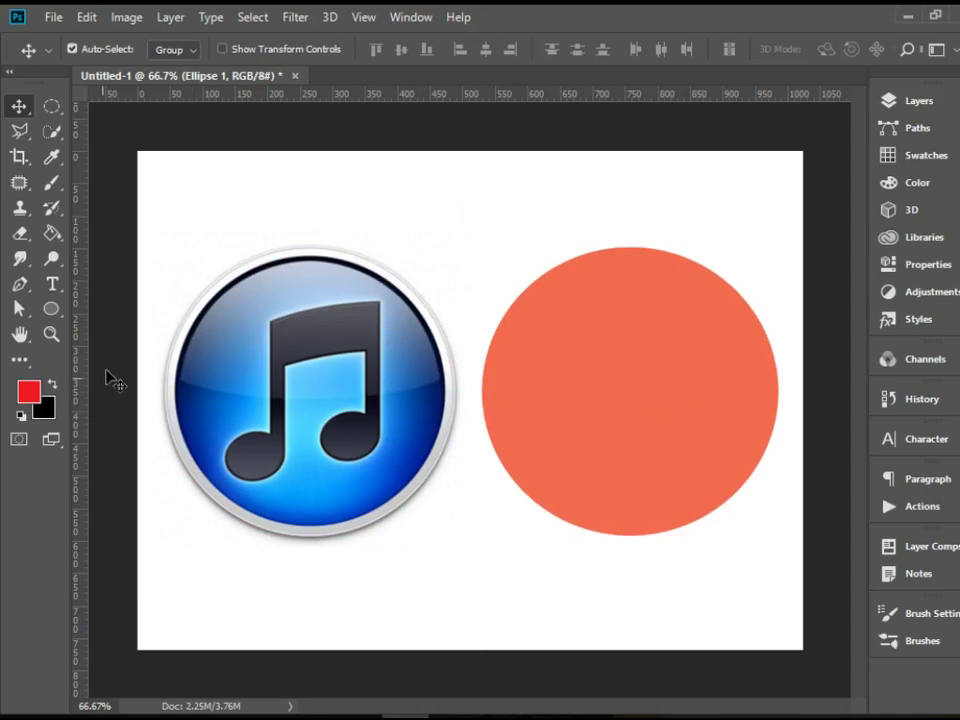
Sample the light grey of the icon's outer rim as the foreground colour
left_click(51, 334)
left_click_drag(287, 274, 731, 531)
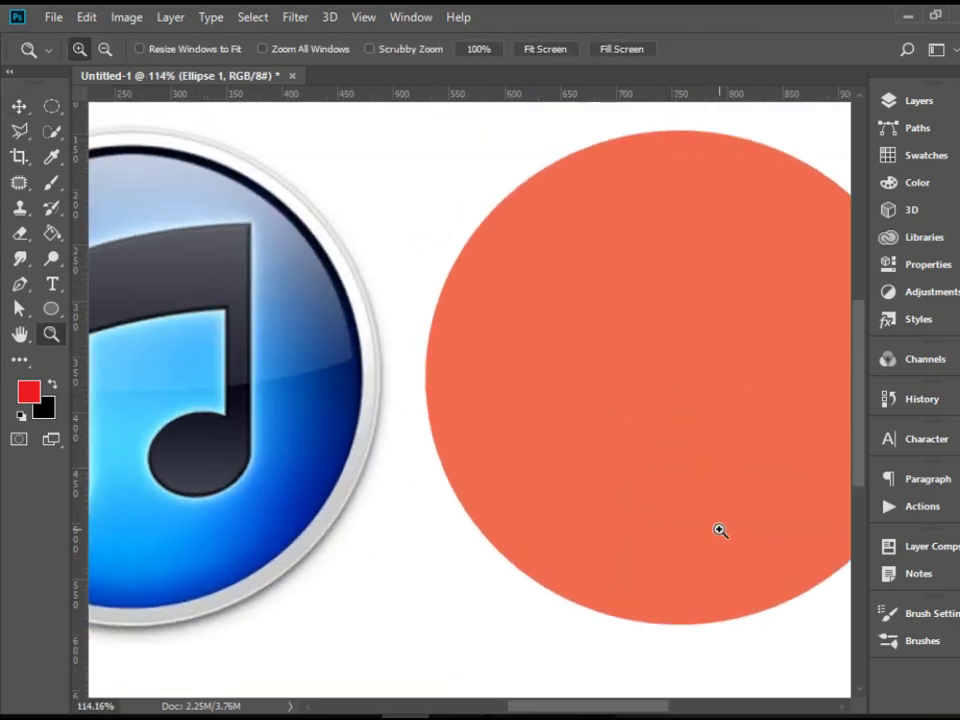
left_click_drag(221, 242, 746, 551)
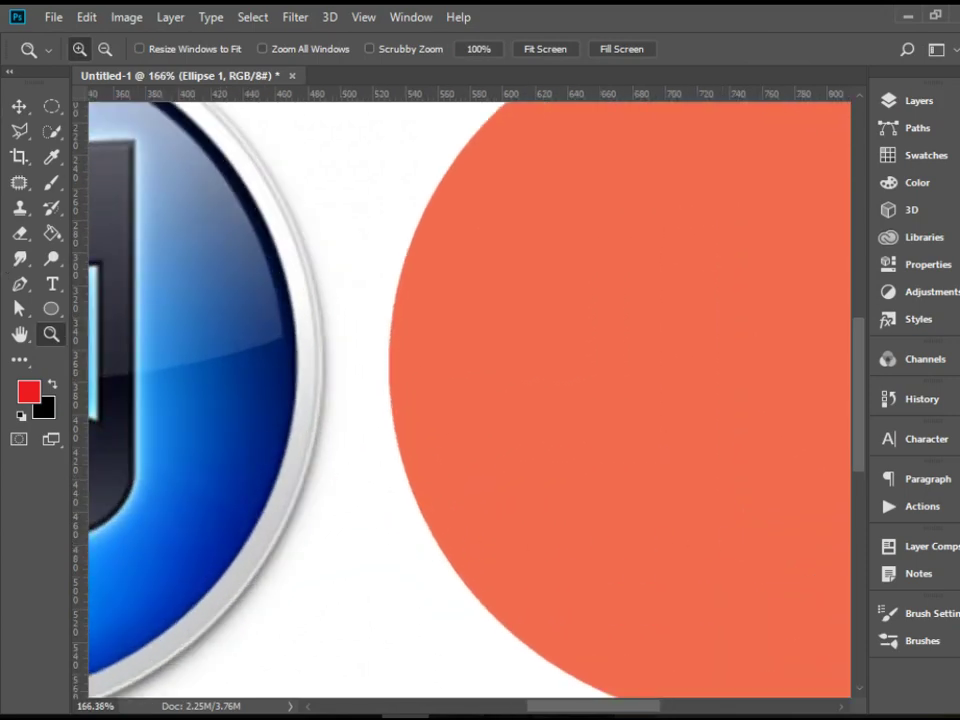
left_click(17, 108)
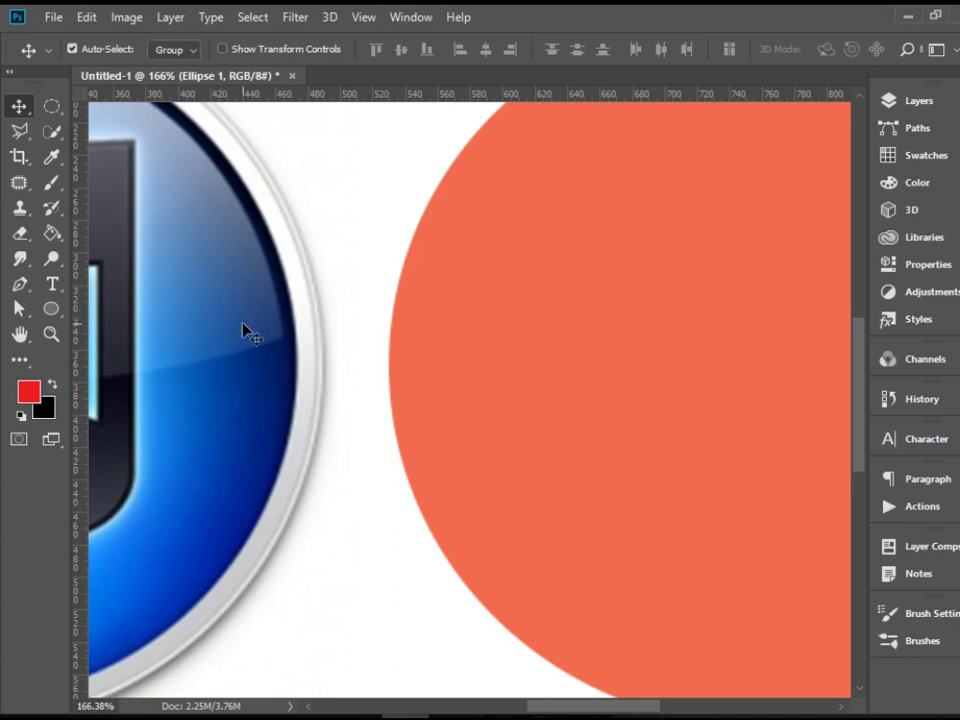
left_click(46, 166)
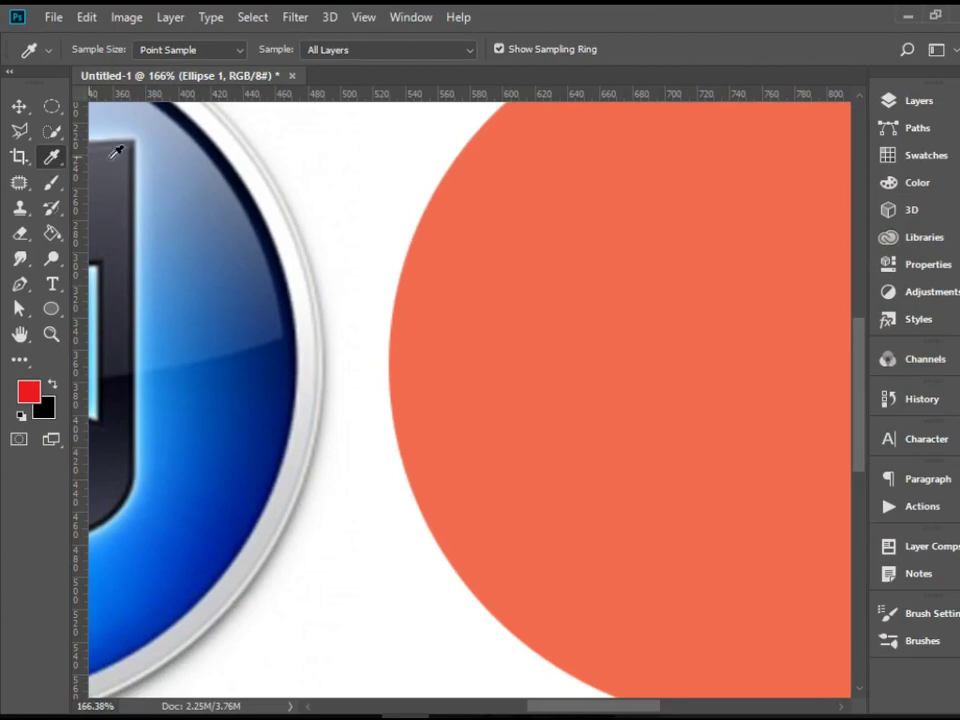
left_click(275, 176)
left_click(17, 108)
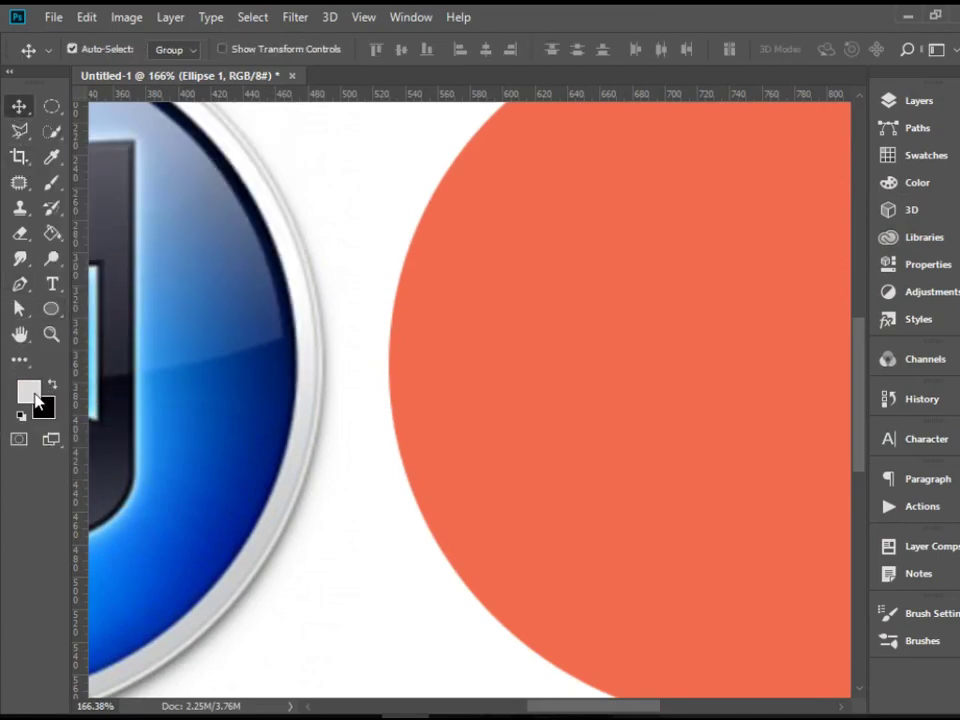
Set the foreground colour to hex dcdcdc
left_click(30, 392)
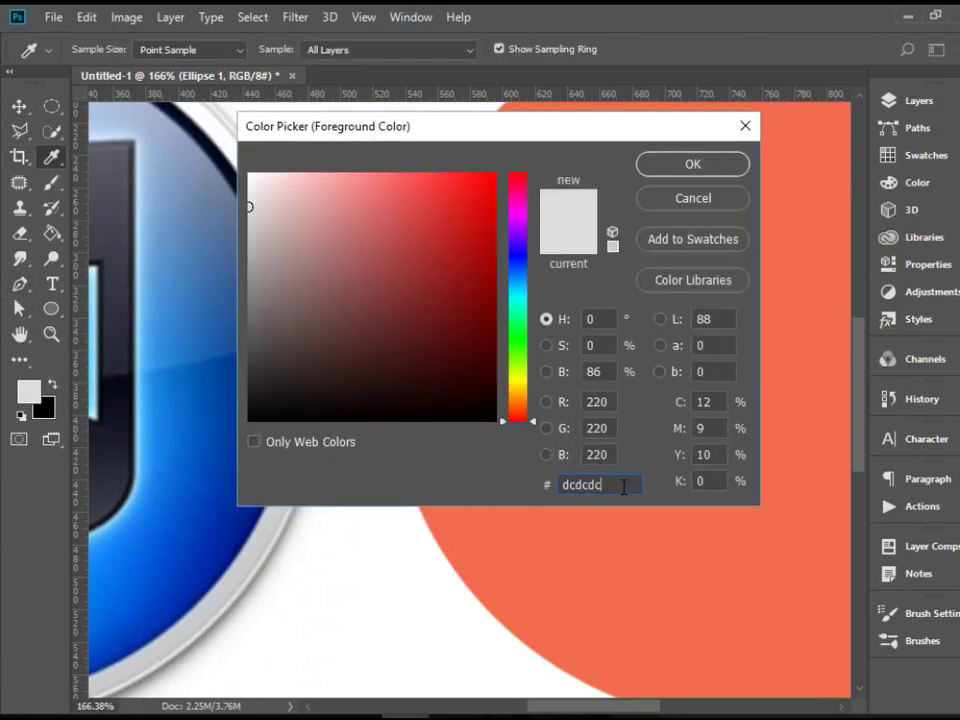
double_click(623, 487)
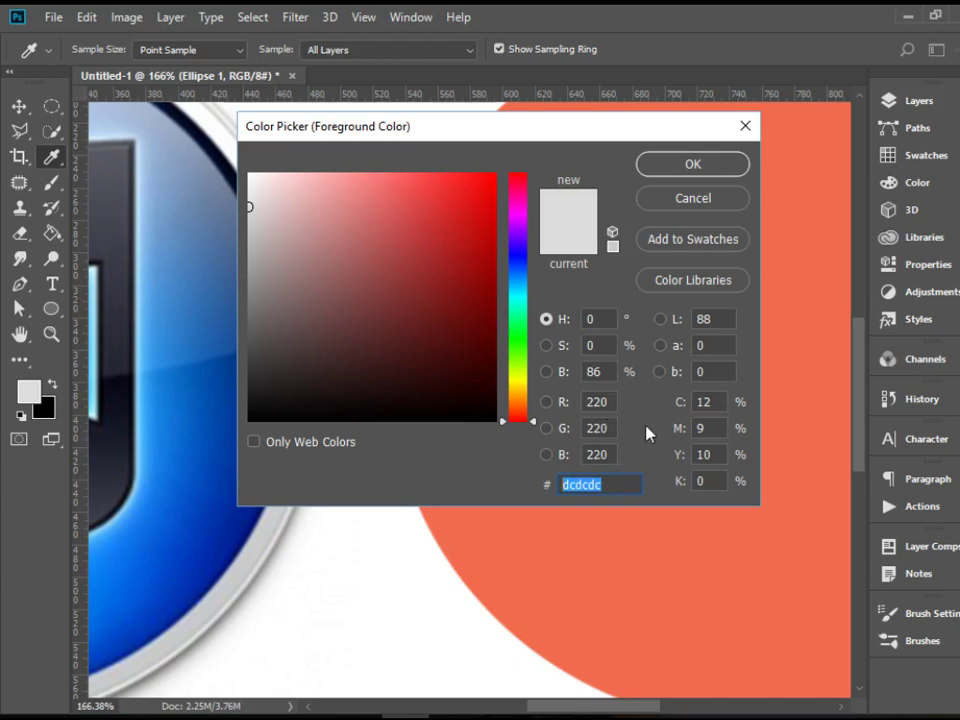
left_click(658, 177)
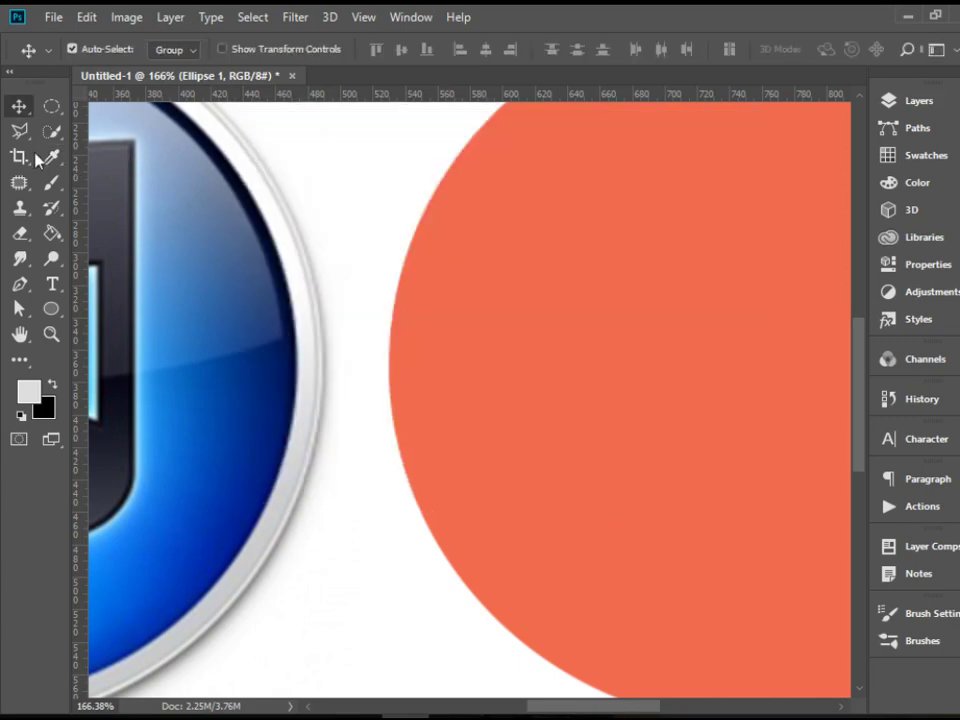
Give the orange ellipse shape a solid stroke in the recently used light grey
left_click(53, 310)
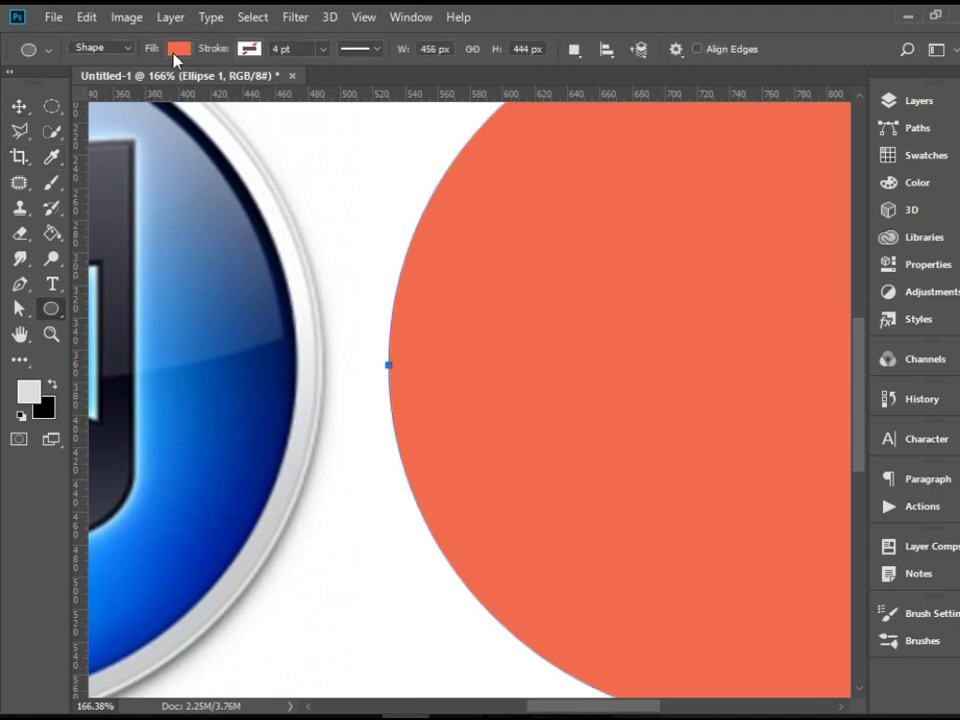
left_click(252, 50)
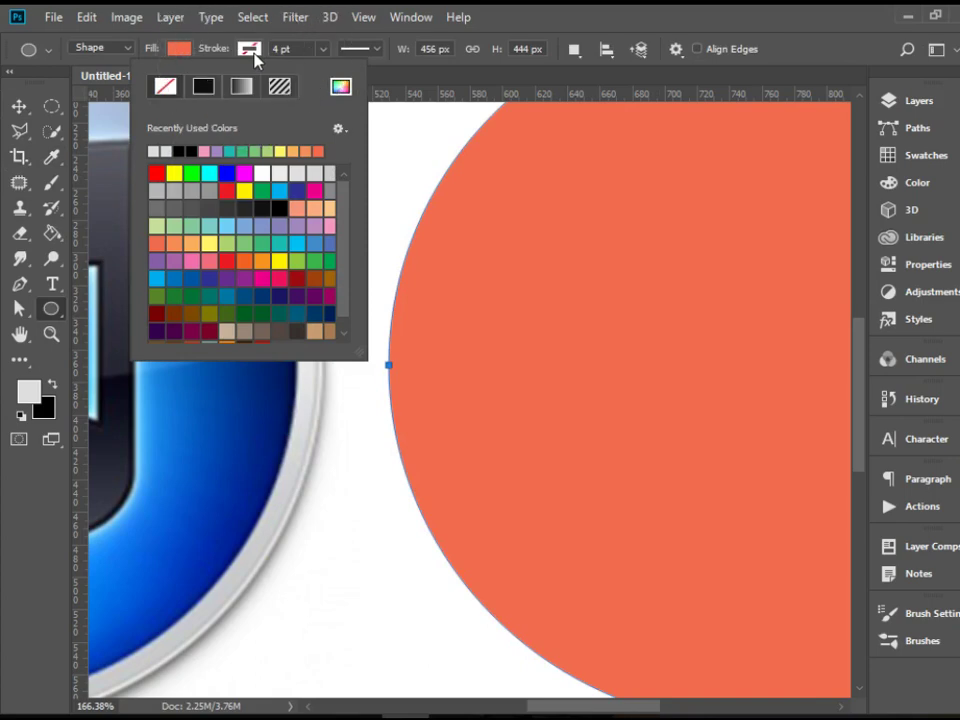
left_click(160, 147)
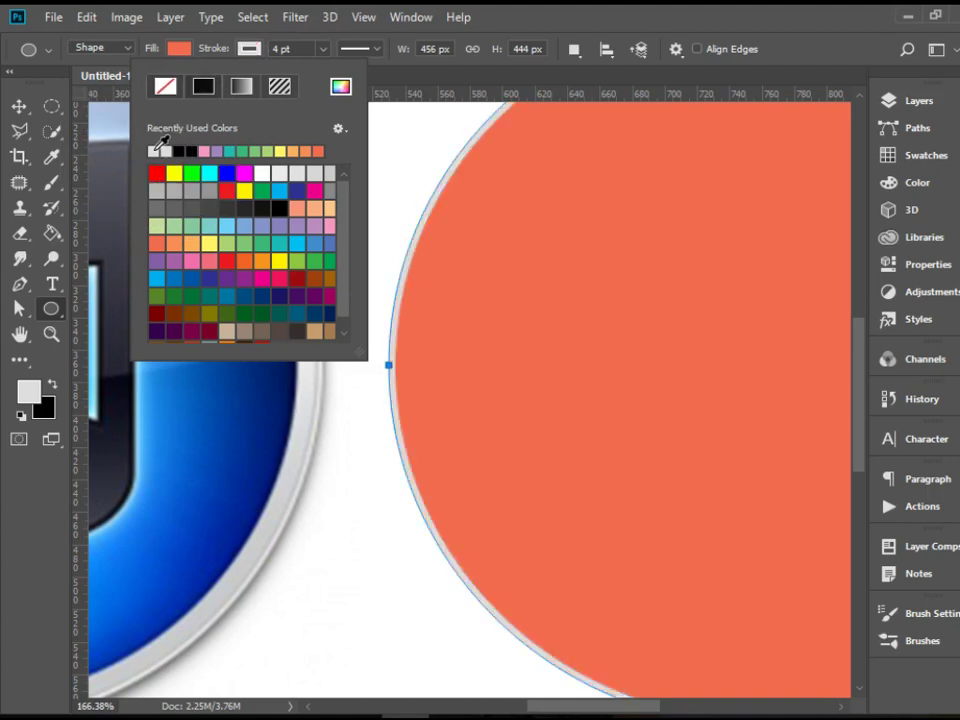
left_click(576, 32)
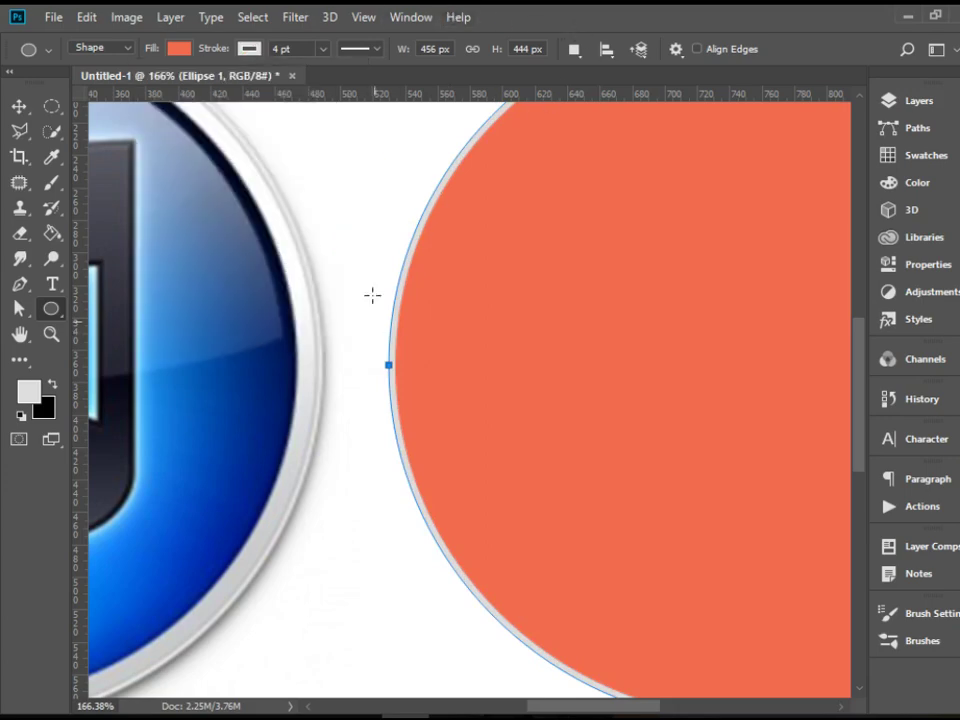
Try a 3 pt stroke width on the ellipse, stepping back and forward through the edit history to compare
left_click(300, 47)
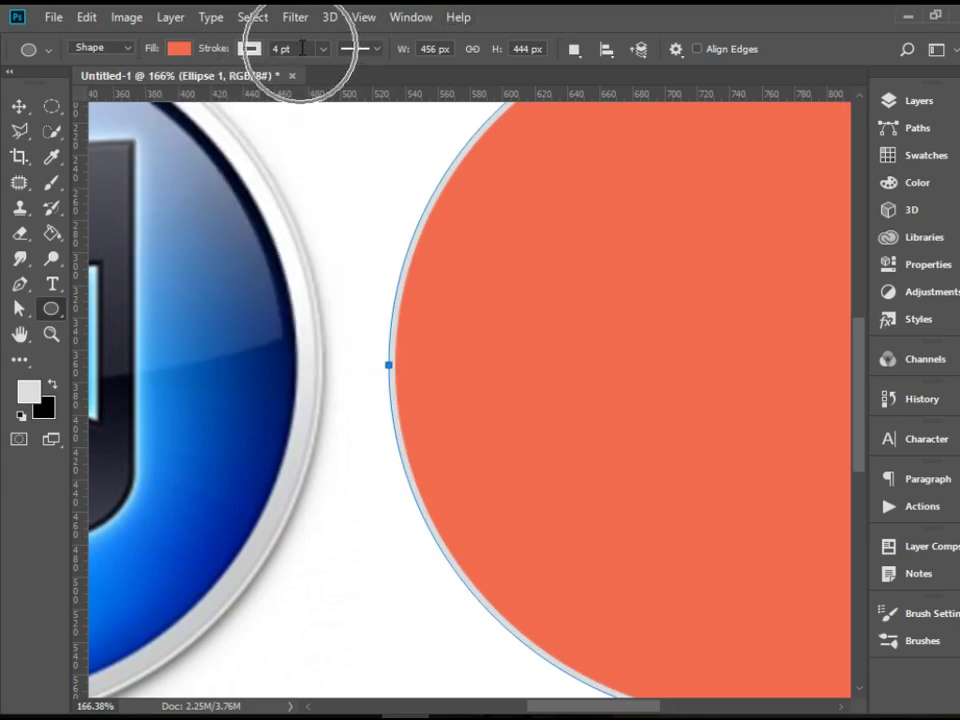
left_click(296, 48)
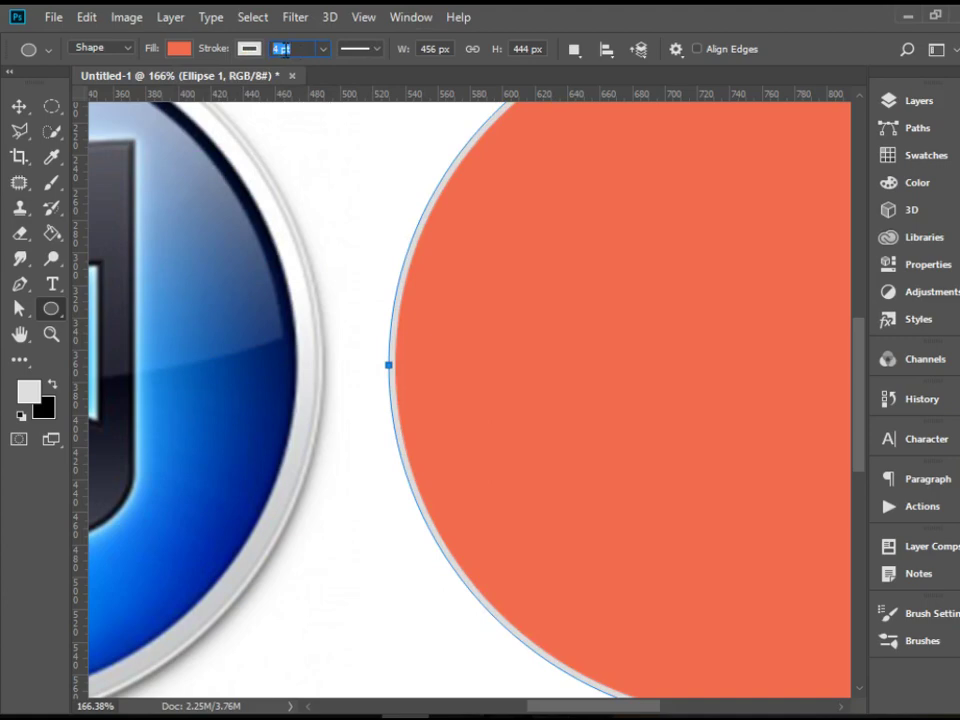
type("3")
key("Return")
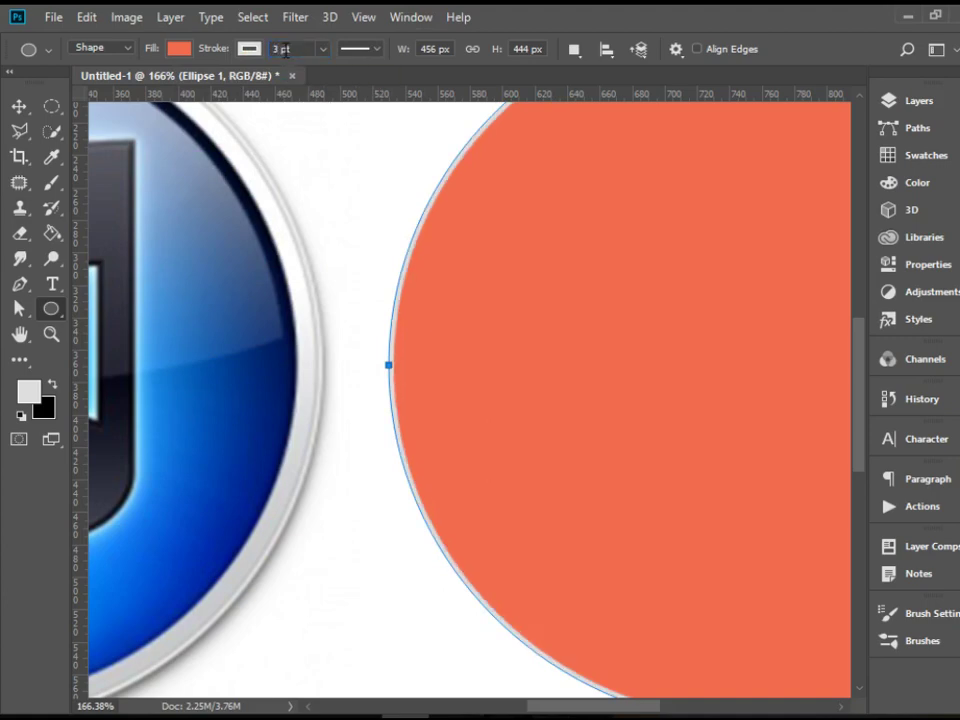
key("ctrl+alt+z")
key("ctrl+alt+z")
key("ctrl+alt+z")
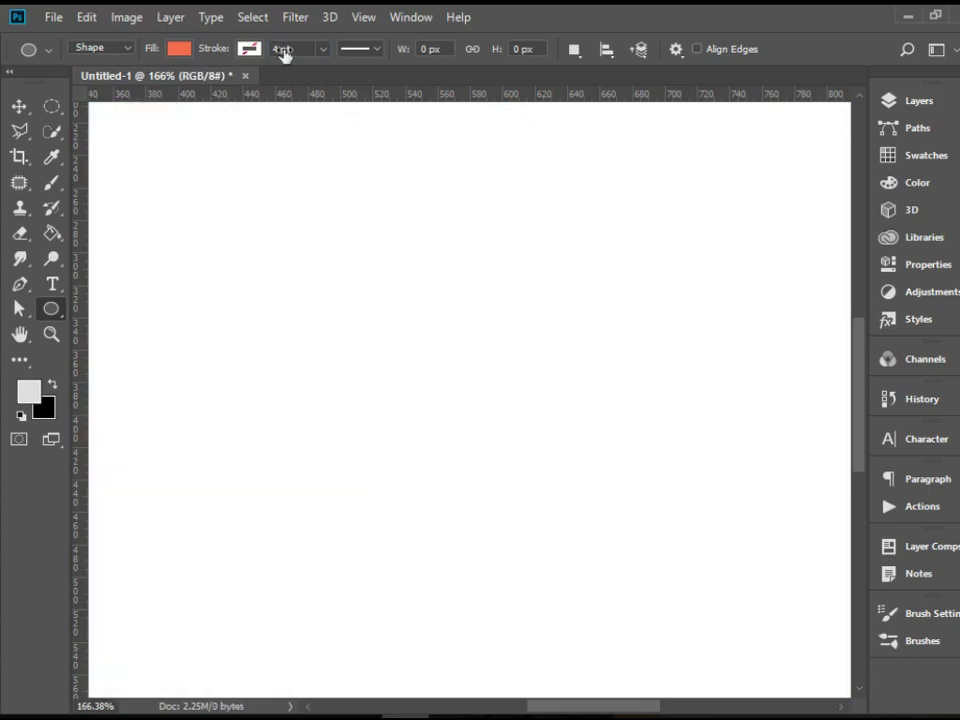
key("ctrl+shift+z")
key("ctrl+shift+z")
key("ctrl+shift+z")
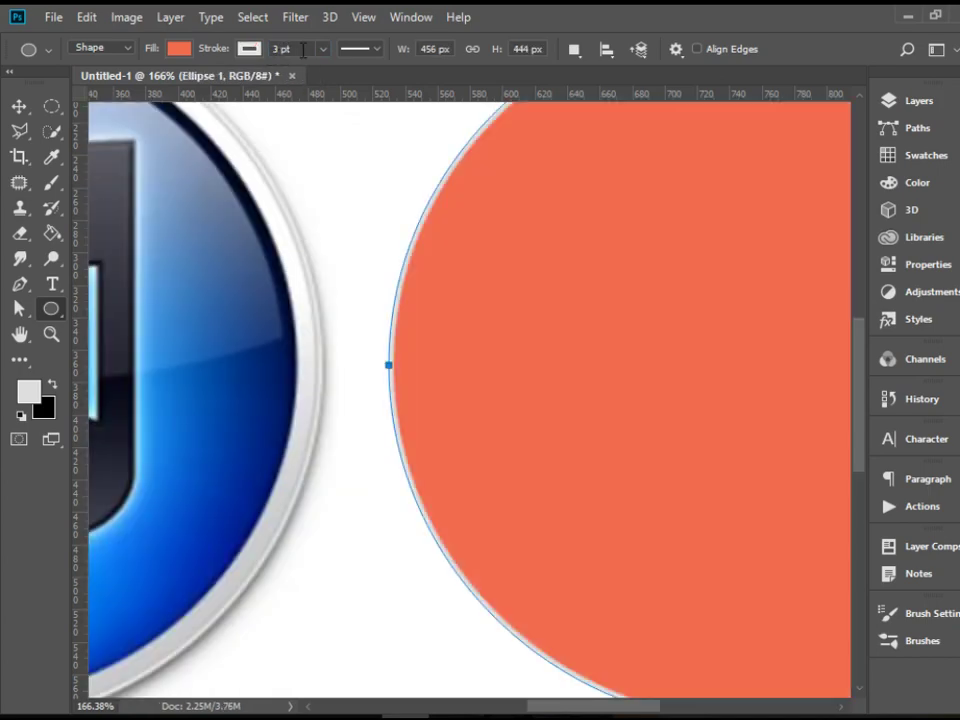
Set the ellipse's stroke width to 2 pt and change its fill to white
left_click(206, 47)
type("2")
key("Return")
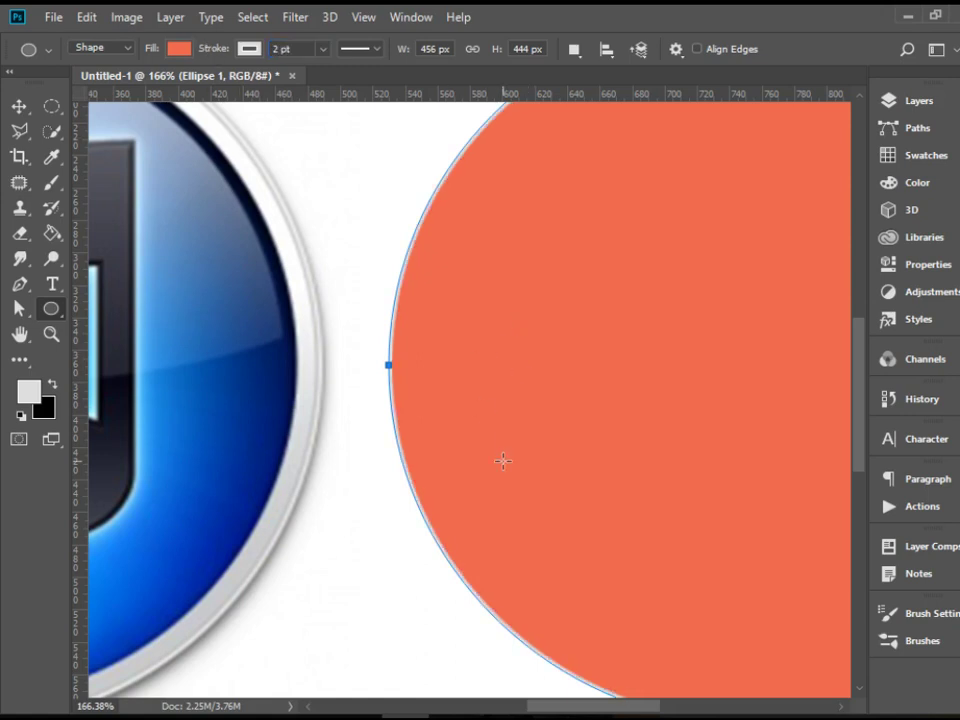
left_click(178, 52)
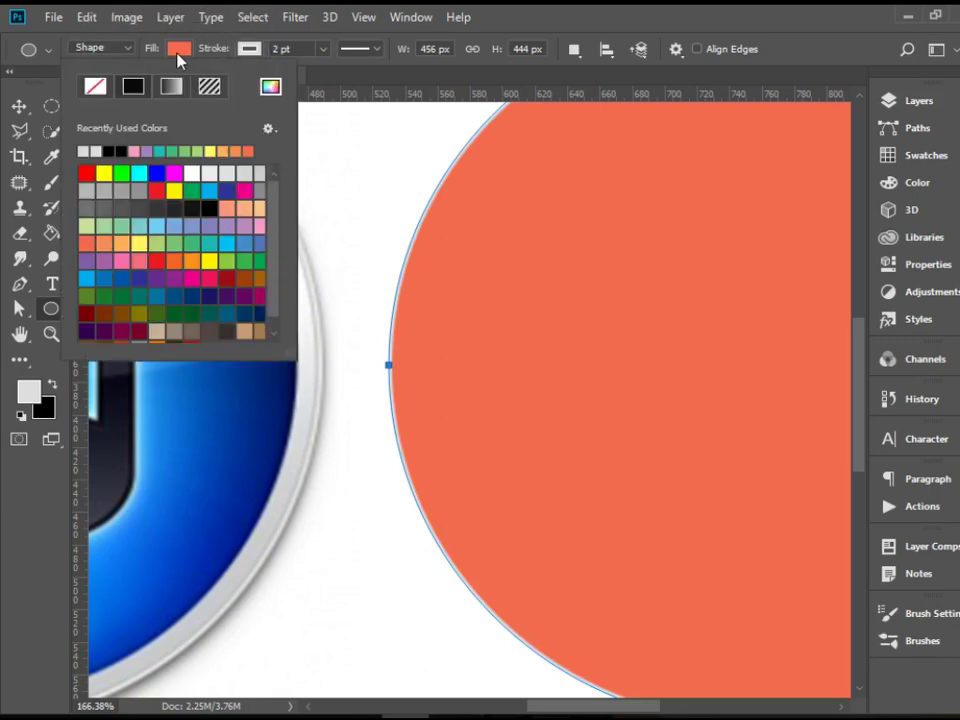
left_click(192, 173)
key("Return")
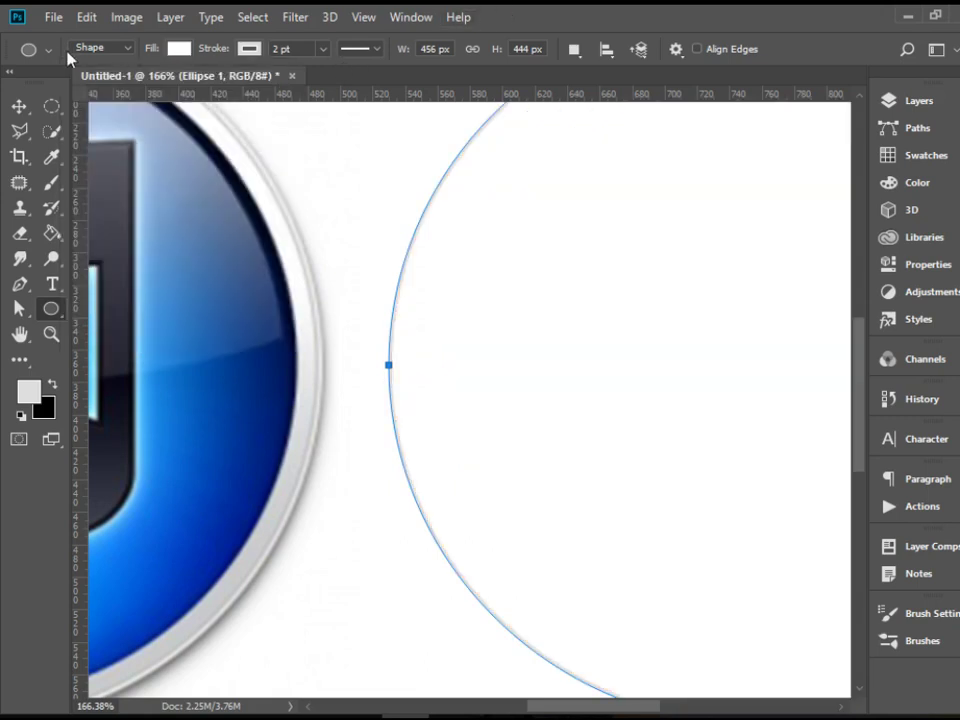
Duplicate the white, grey-outlined Ellipse 1 layer
left_click(19, 106)
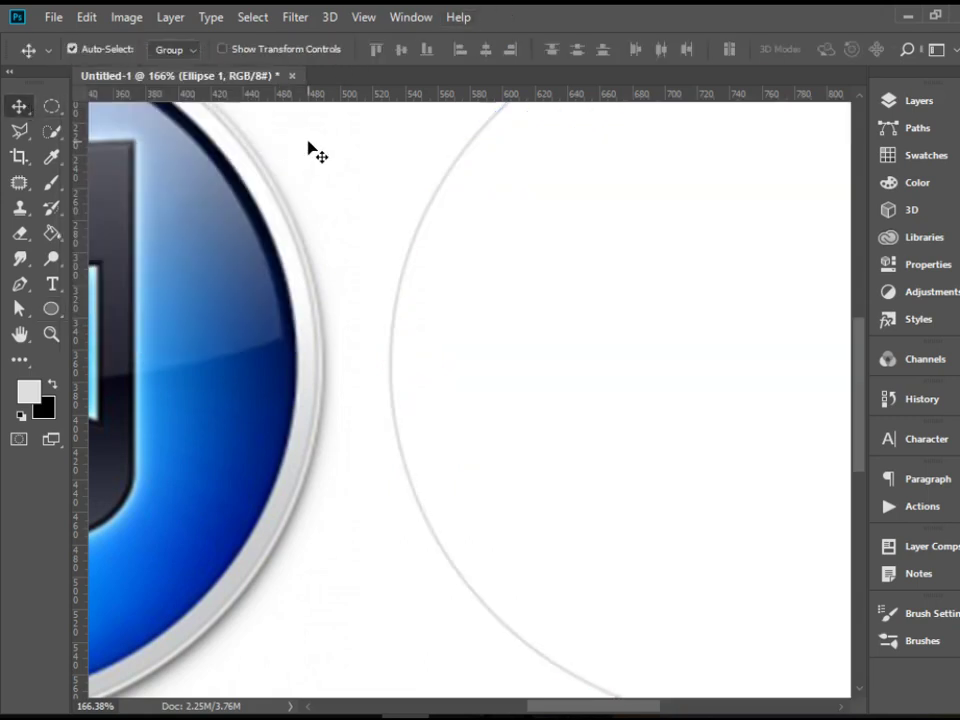
key("ctrl+minus")
key("ctrl+minus")
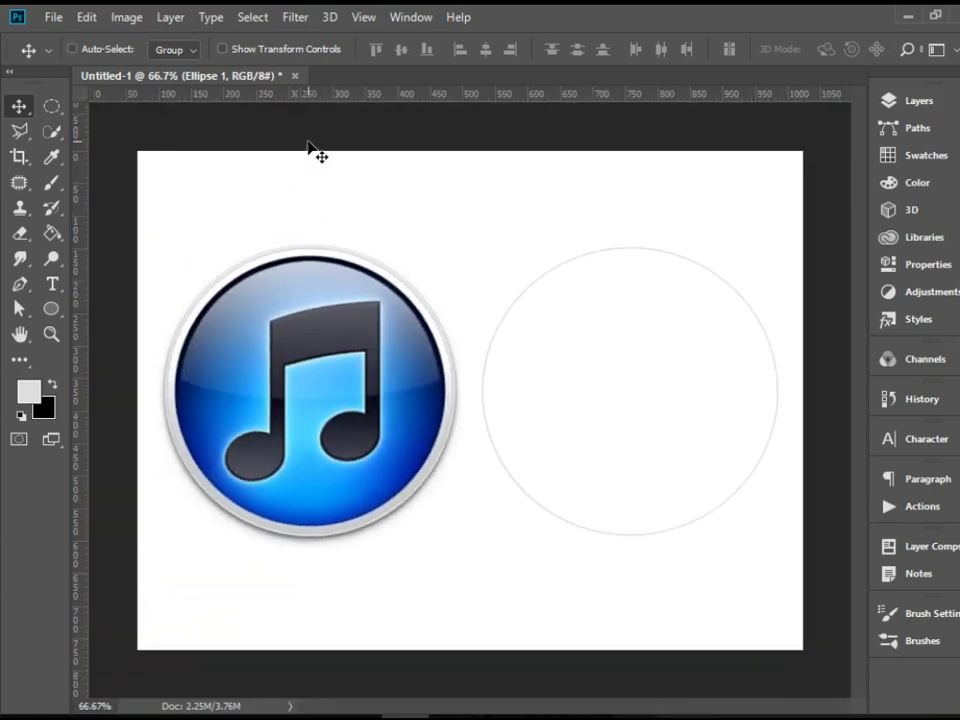
key("ctrl")
left_click(419, 301)
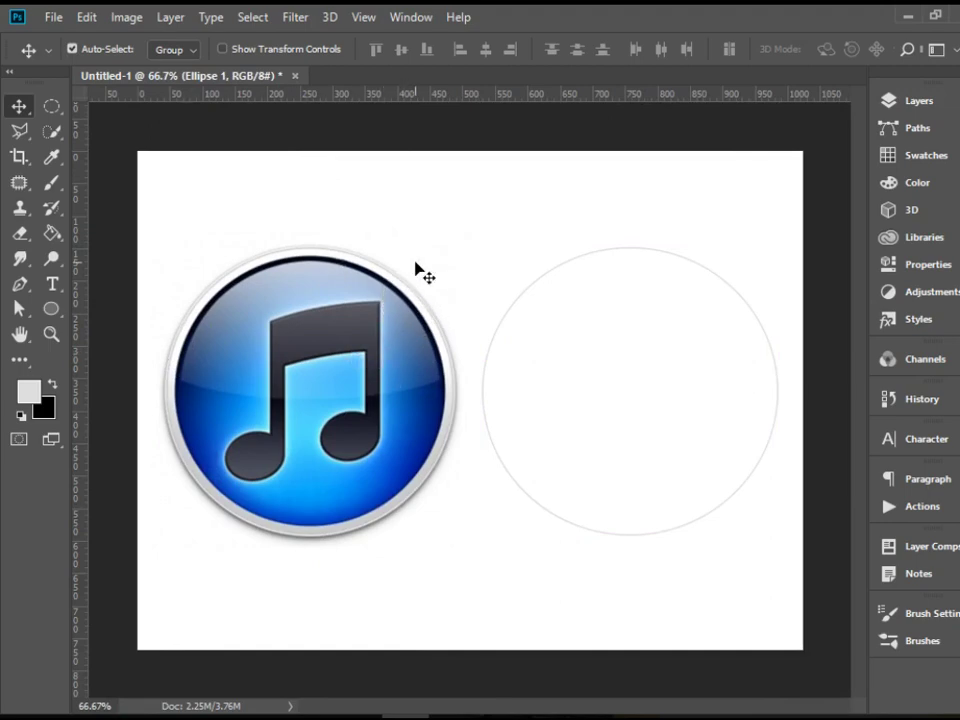
left_click(917, 101)
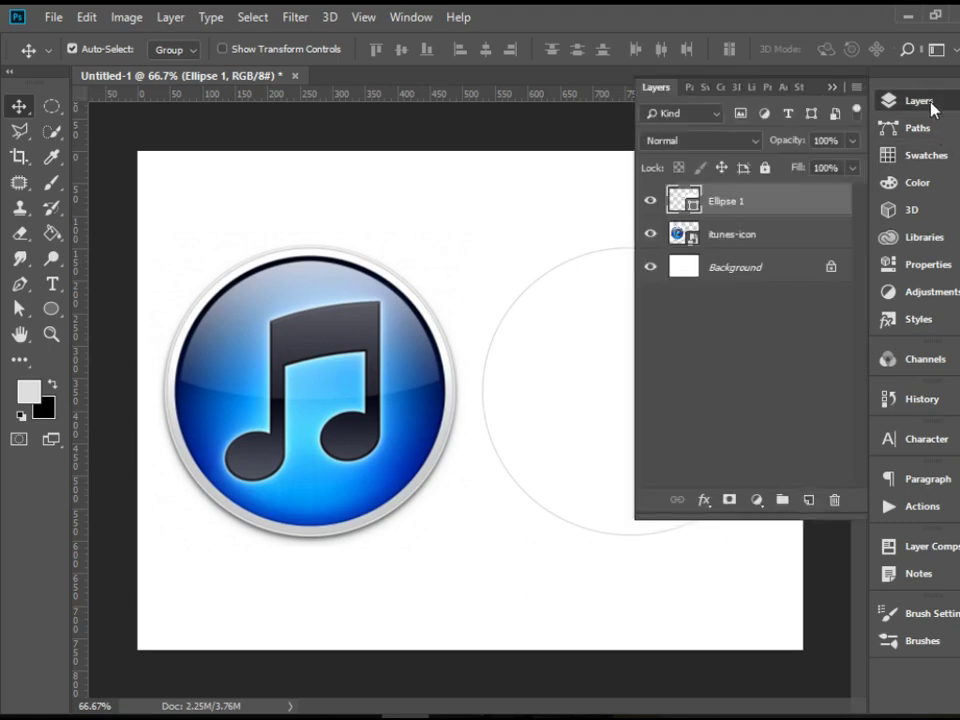
right_click(736, 205)
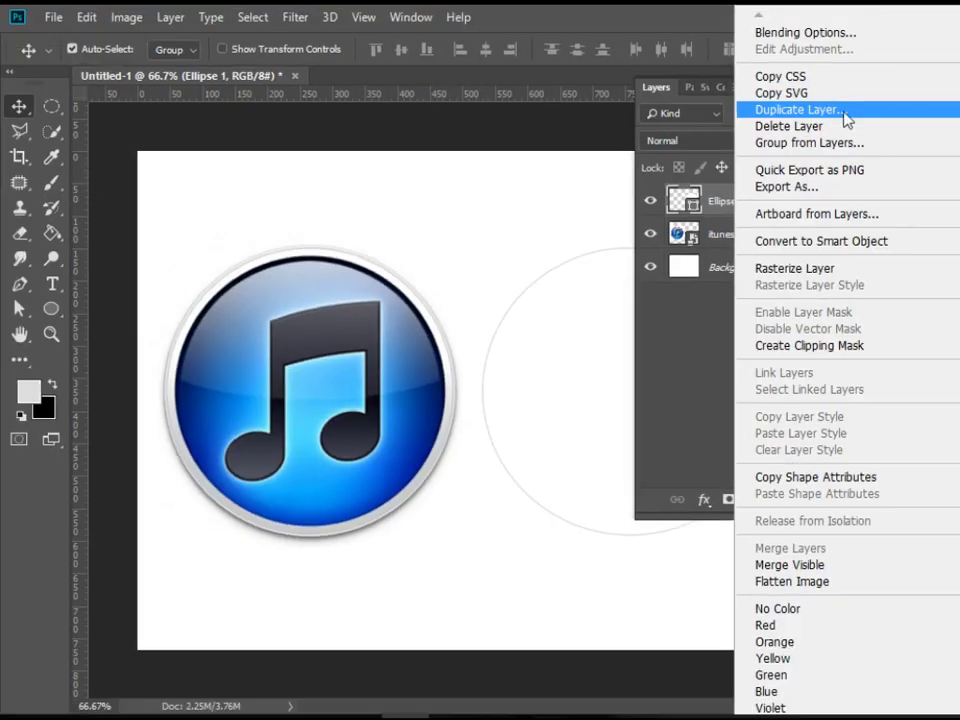
key("Escape")
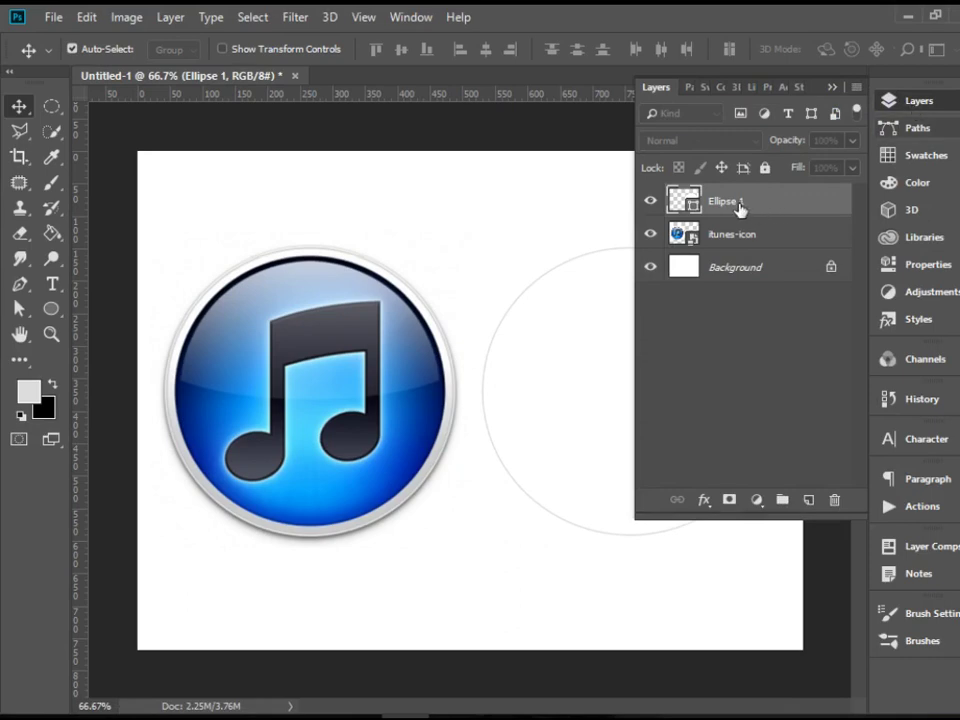
key("ctrl+j")
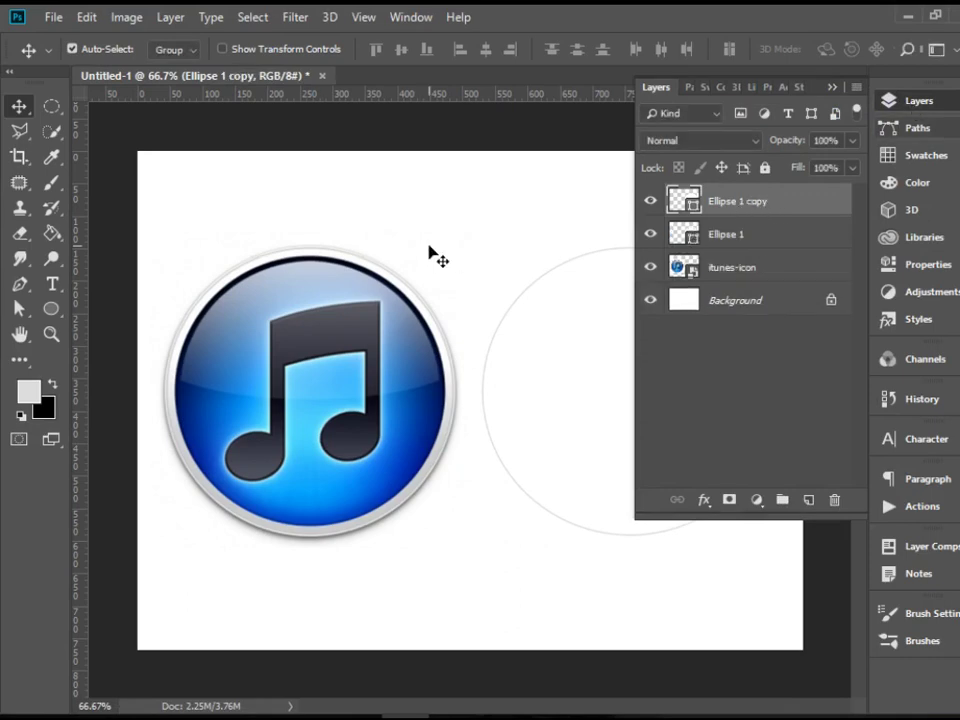
left_click(724, 208)
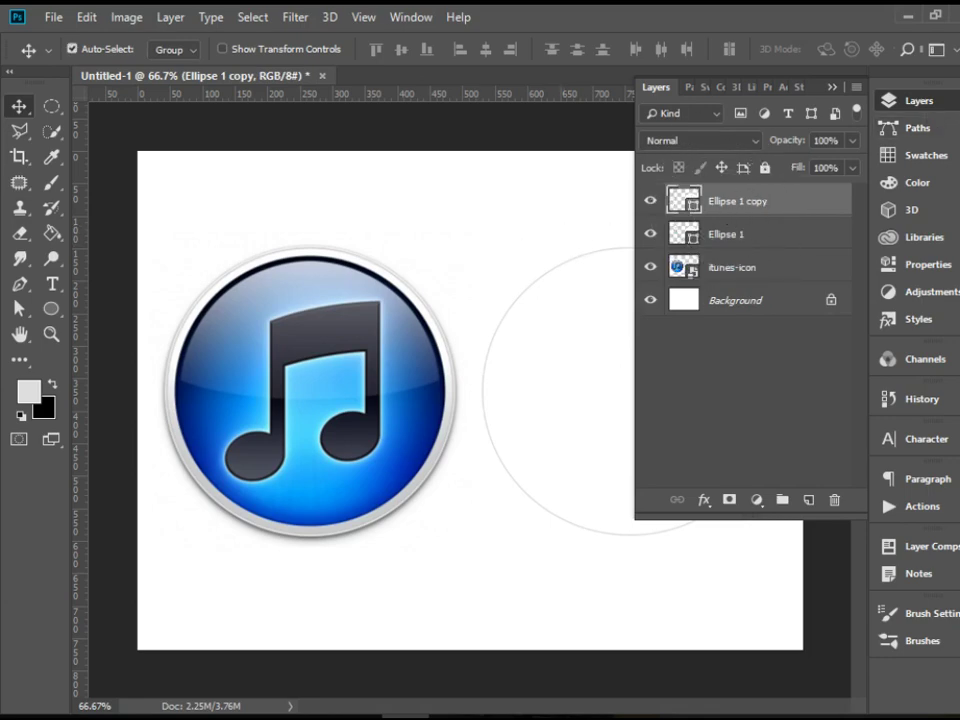
left_click(955, 100)
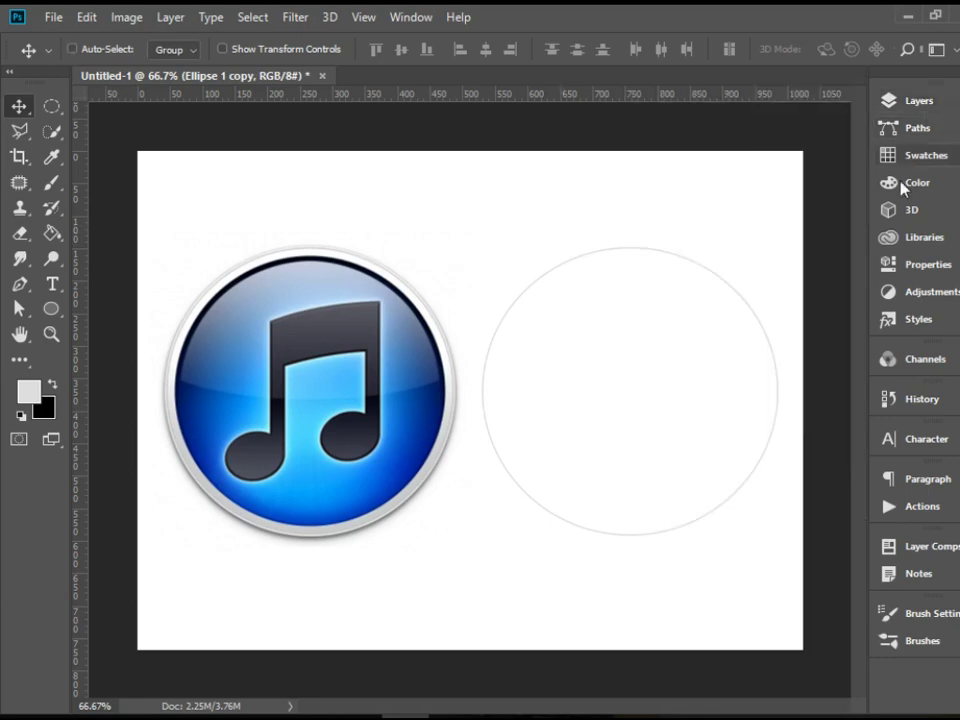
Scale the duplicated ellipse about its centre to roughly 97.3% so it sits inside the original outline
key("ctrl+t")
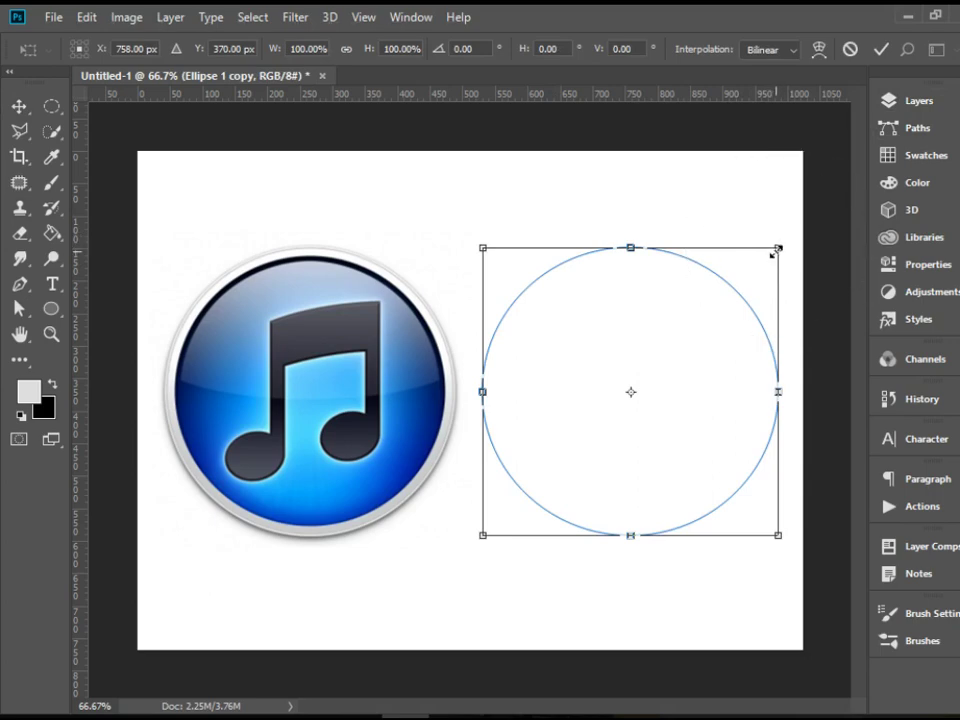
left_click_drag(772, 257, 768, 257)
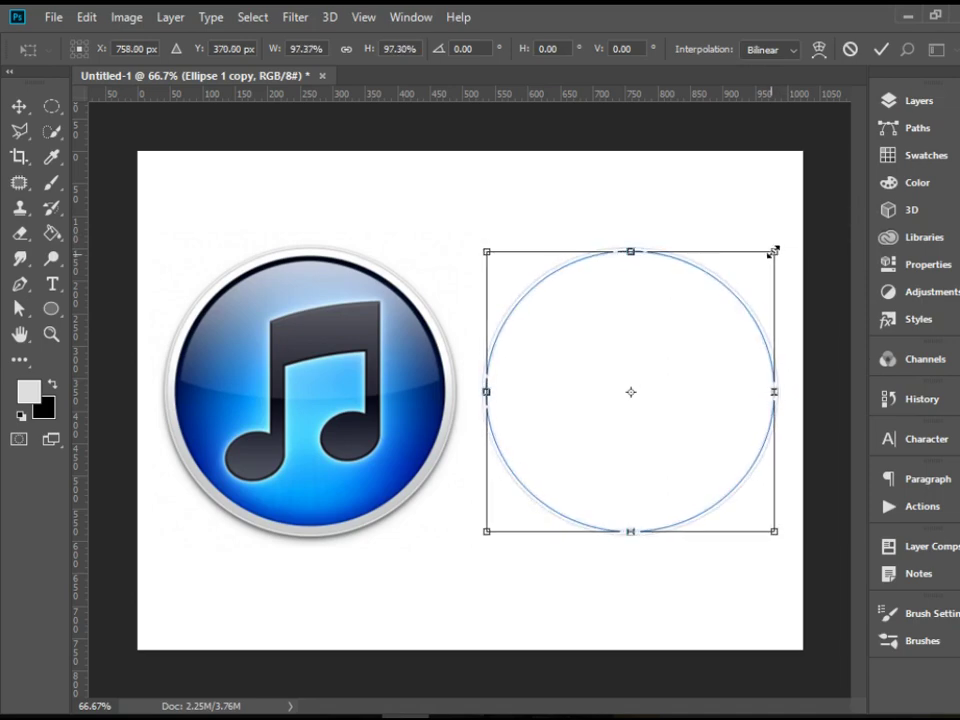
key("Return")
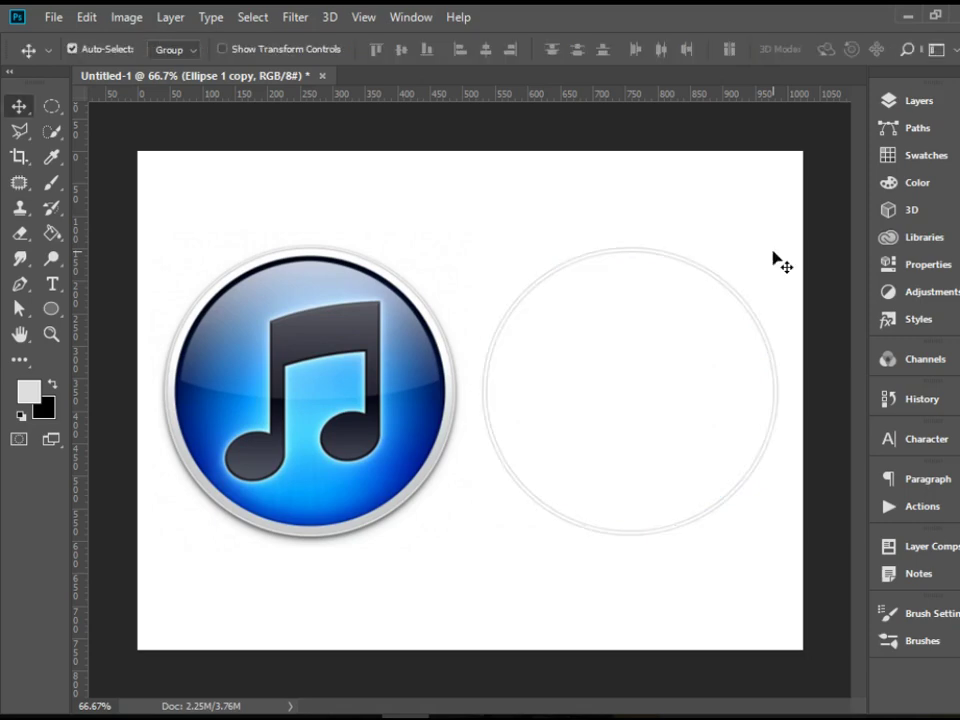
Enlarge the duplicated inner ellipse slightly about its centre to narrow the gap to the outer outline
key("ctrl")
key("ctrl+1")
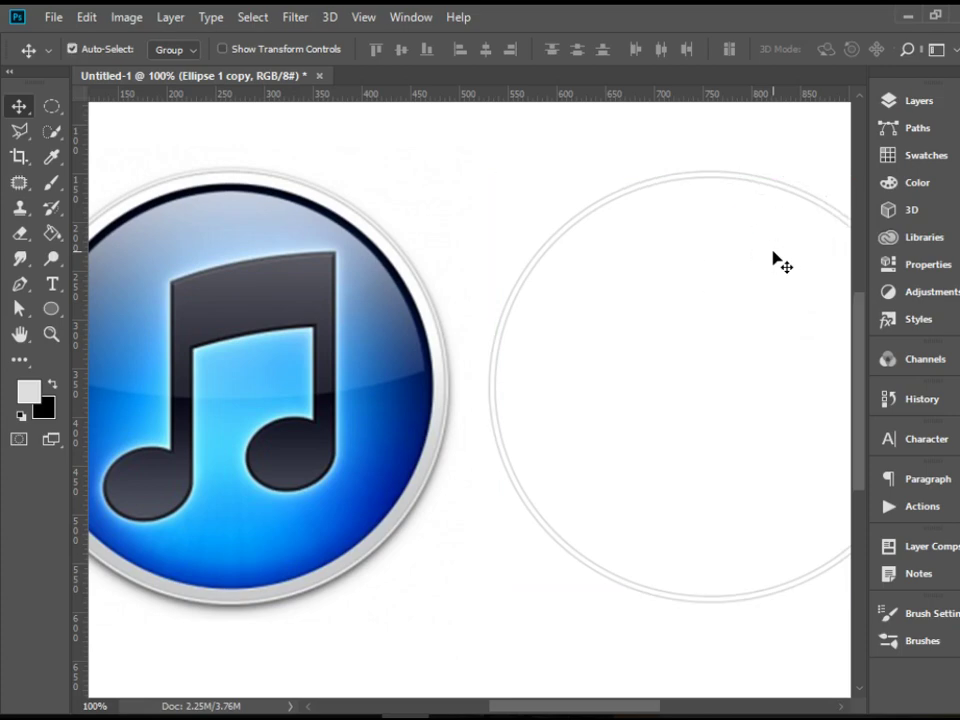
key("ctrl+t")
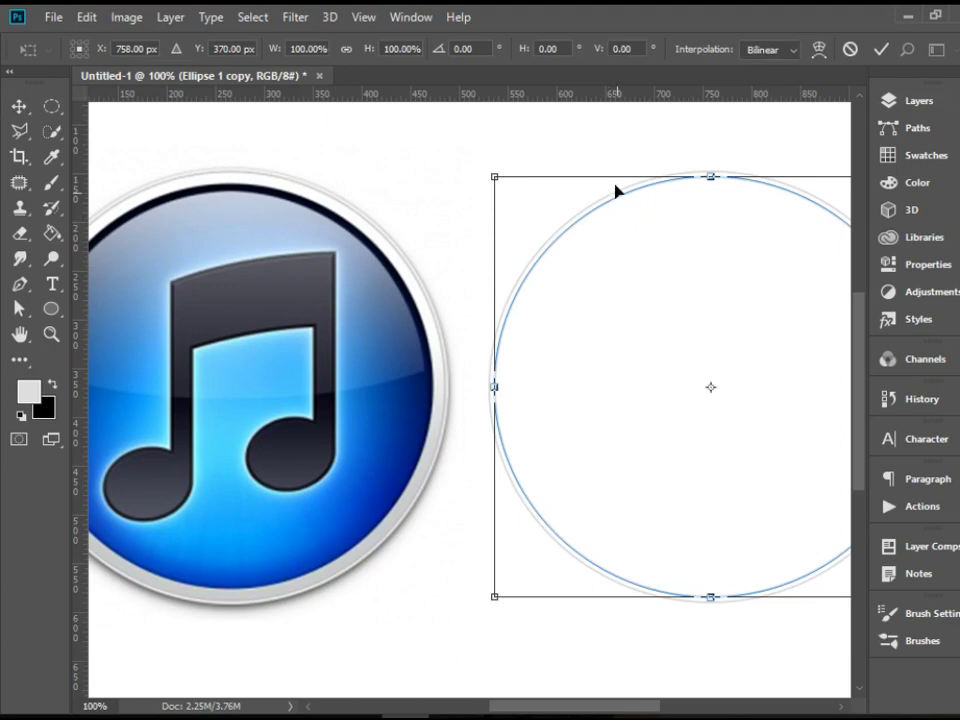
left_click_drag(497, 174, 497, 167)
key("Return")
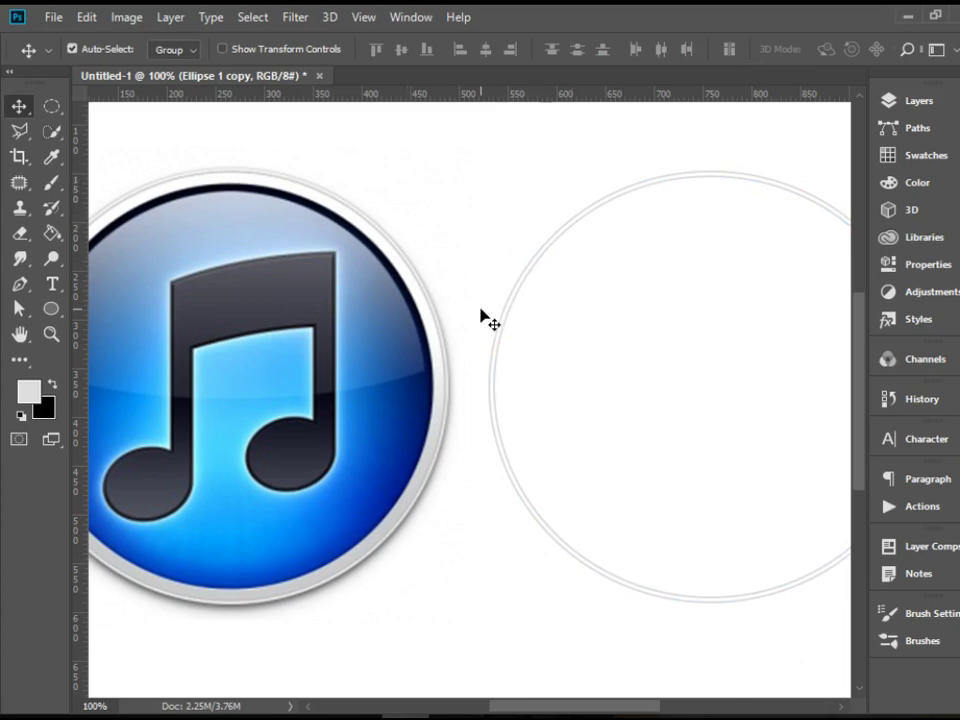
left_click_drag(461, 324, 556, 316)
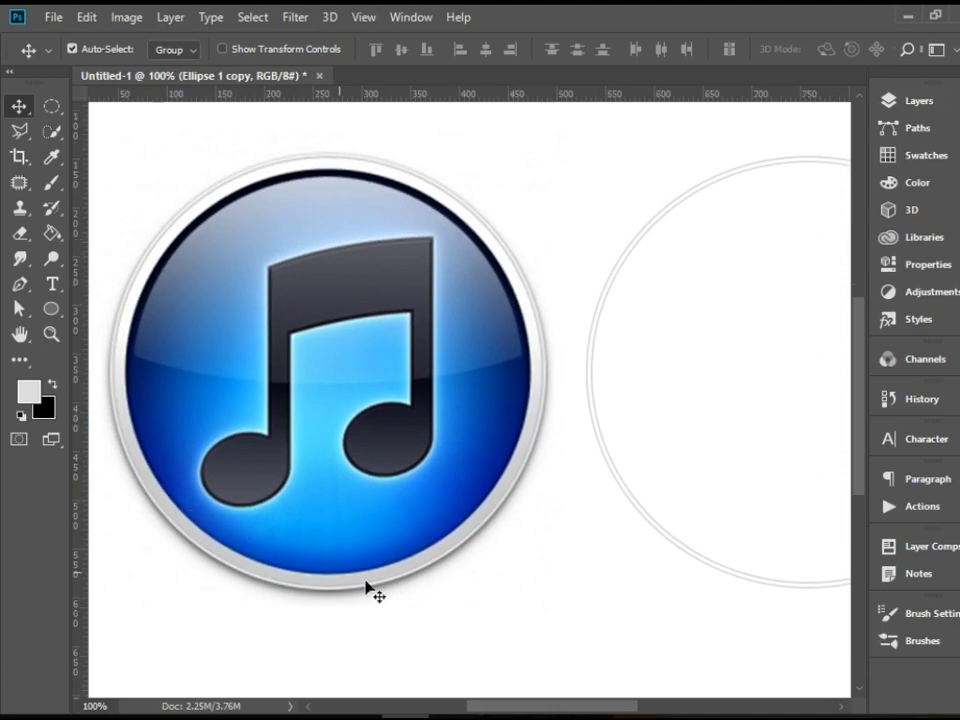
left_click_drag(752, 429, 431, 422)
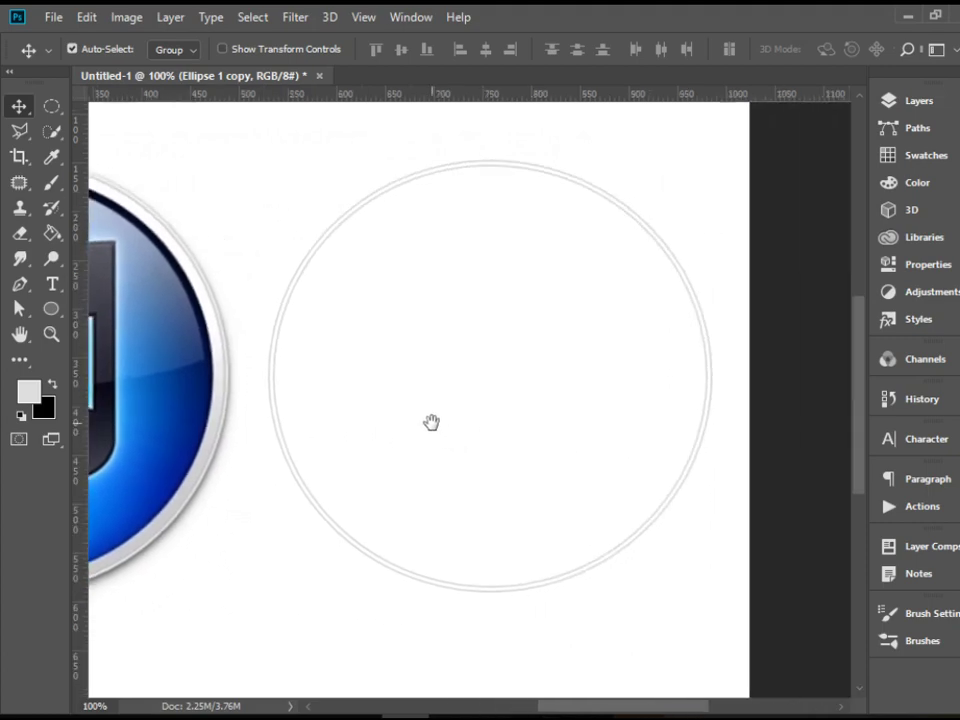
left_click(919, 102)
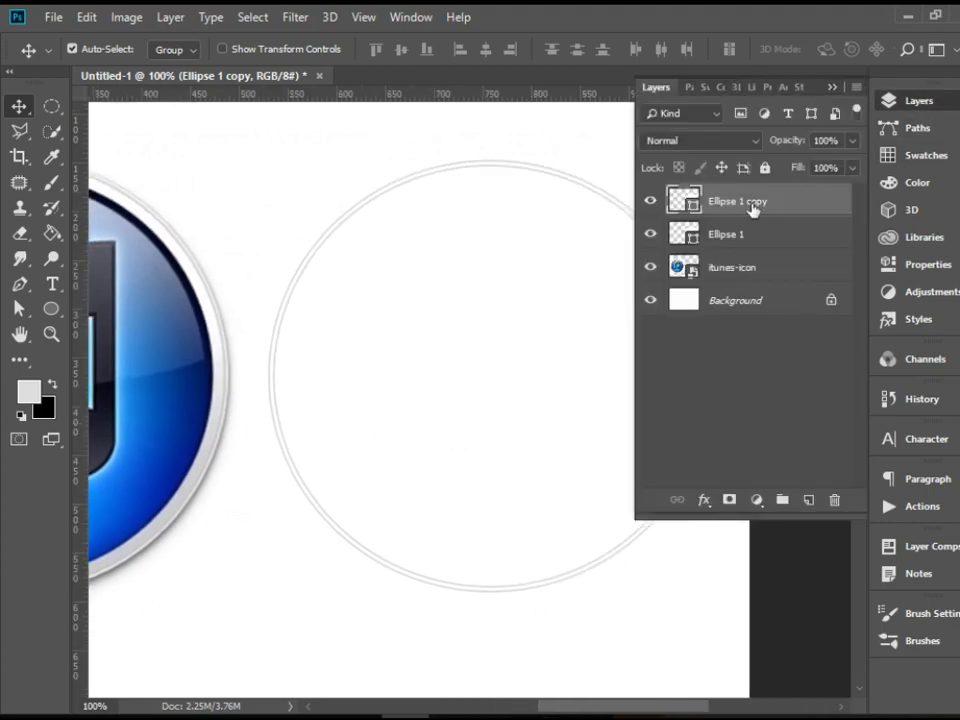
right_click(752, 204)
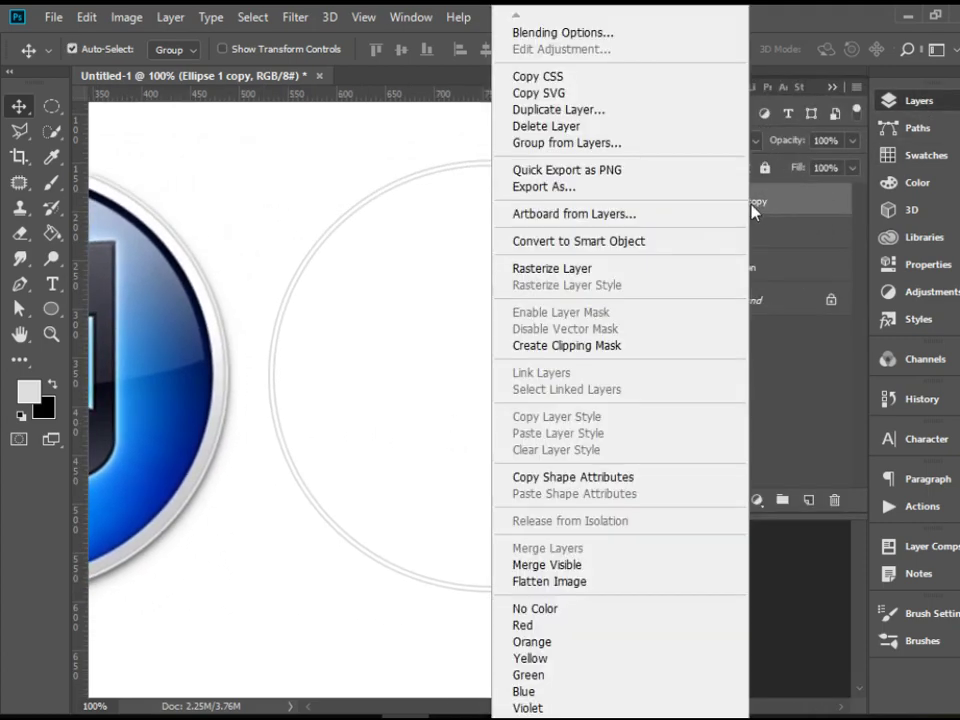
left_click(688, 113)
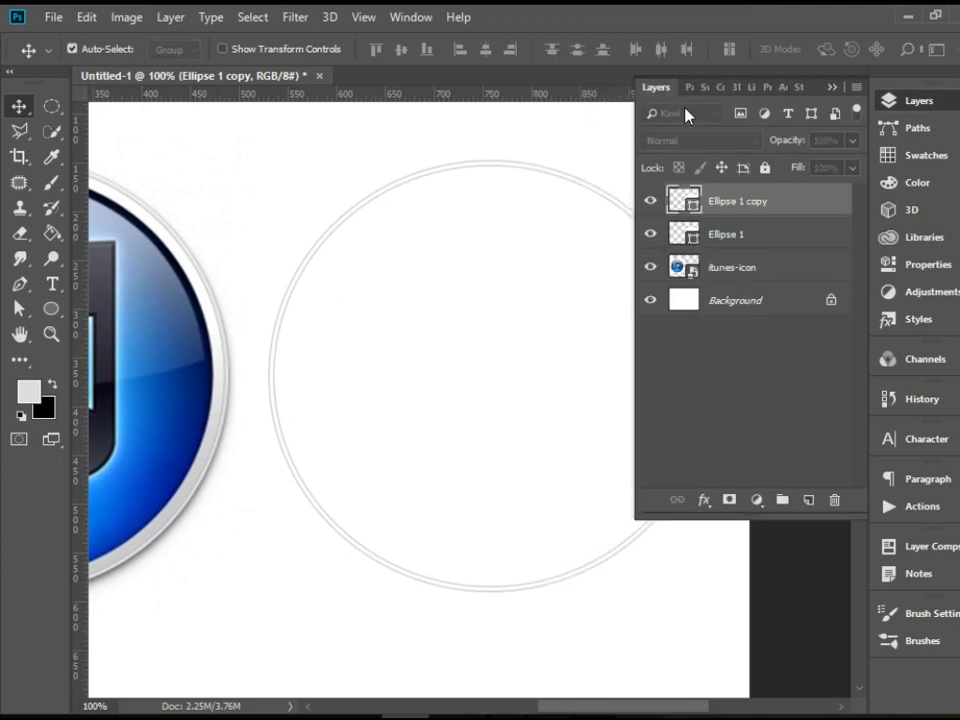
Scale the newest ellipse copy about its centre to about 405 × 394 px to form the rim's inner edge
left_click(920, 103)
key("ctrl+t")
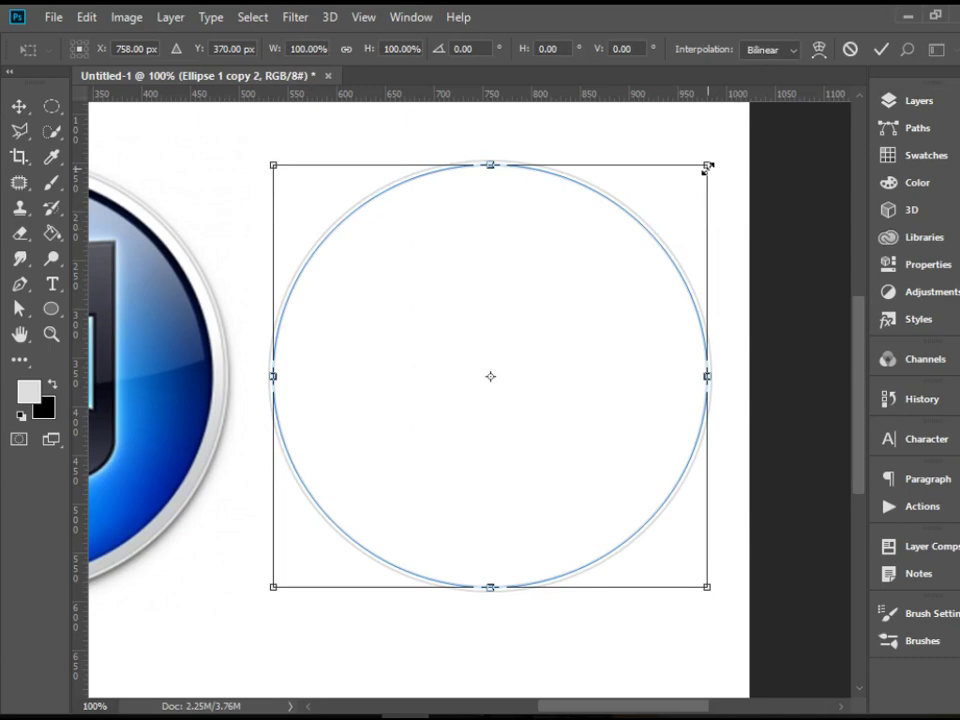
left_click_drag(708, 165, 688, 181)
key("Return")
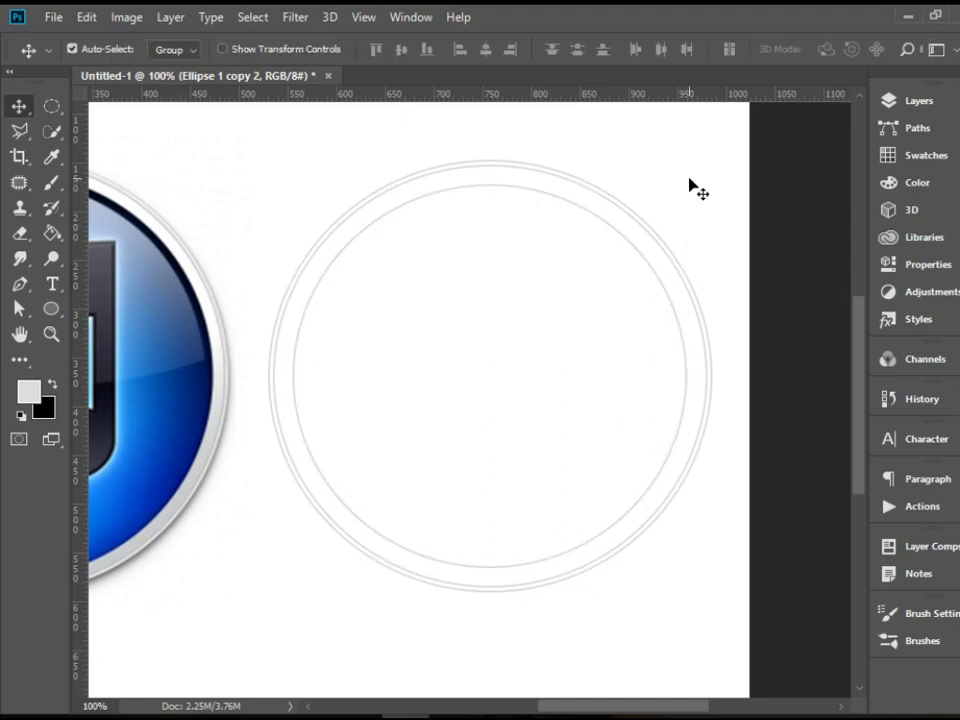
Fill the innermost ellipse with black and remove its stroke
left_click_drag(394, 420, 519, 366)
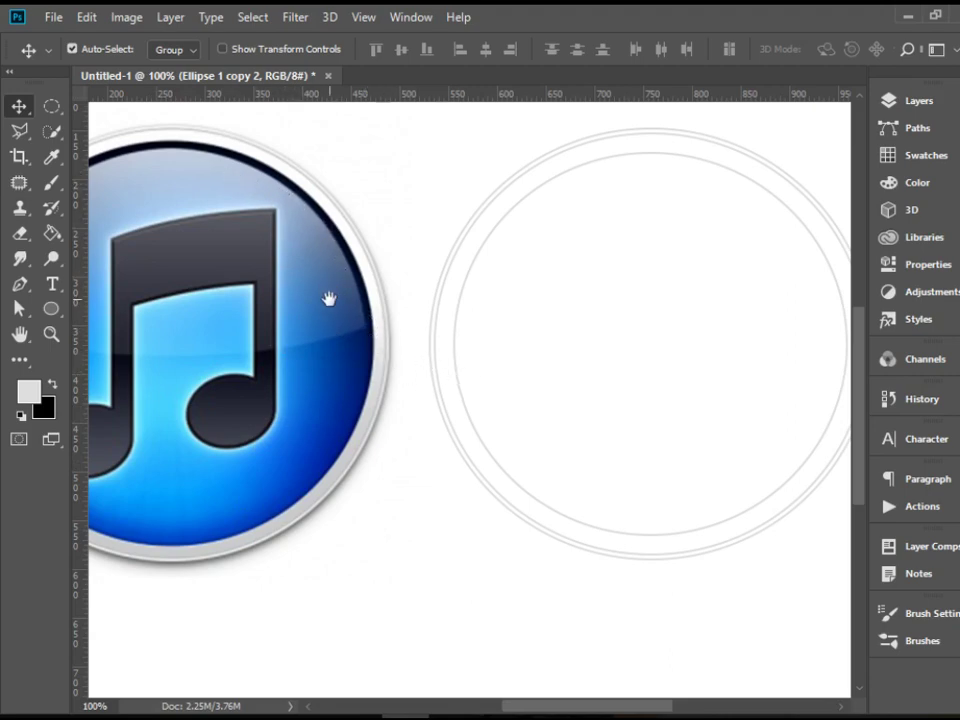
left_click_drag(329, 299, 461, 300)
left_click(370, 168)
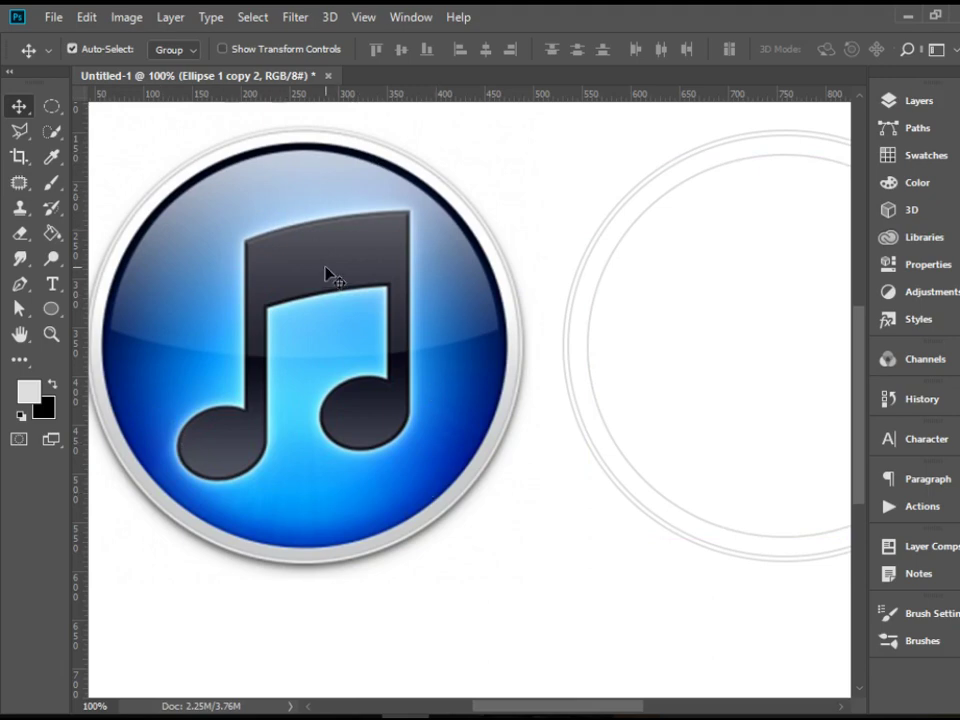
left_click_drag(525, 253, 238, 266)
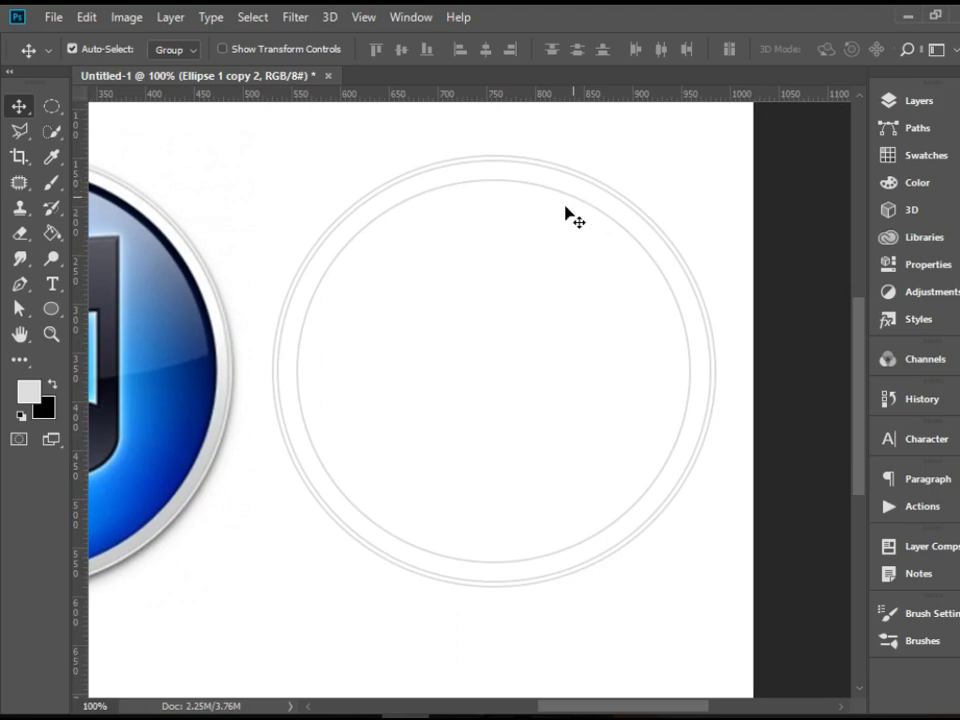
left_click(51, 310)
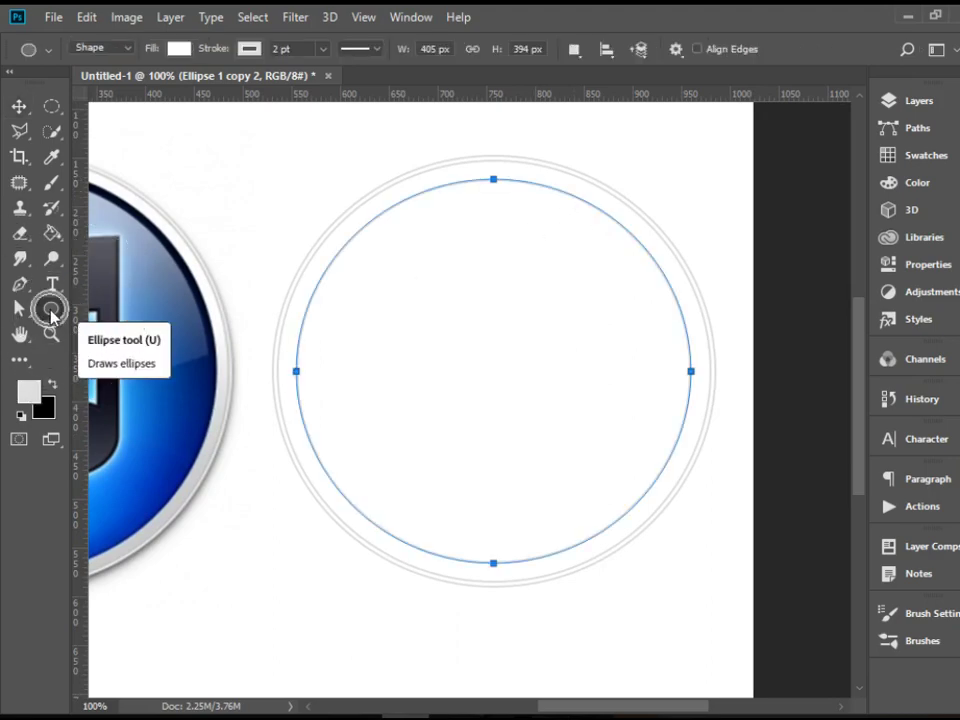
left_click(179, 49)
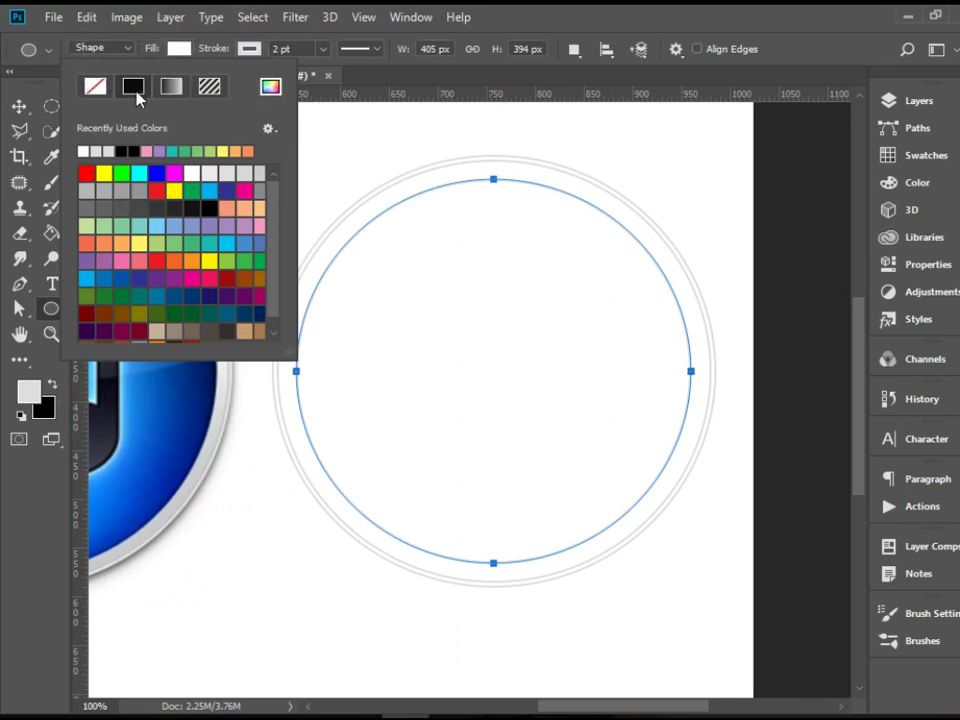
left_click(130, 151)
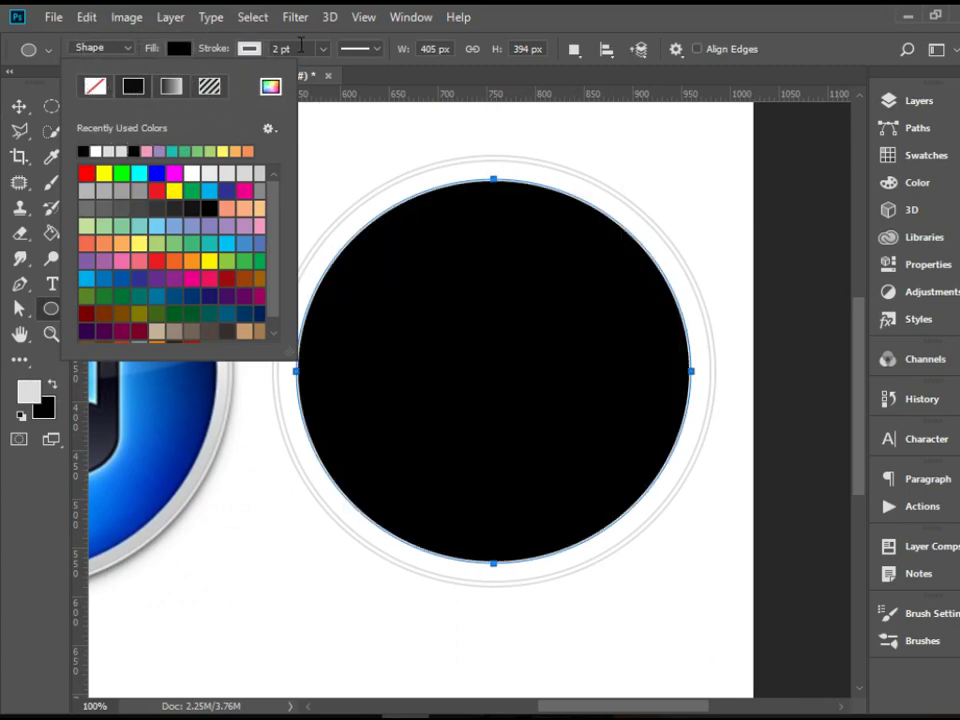
left_click(290, 48)
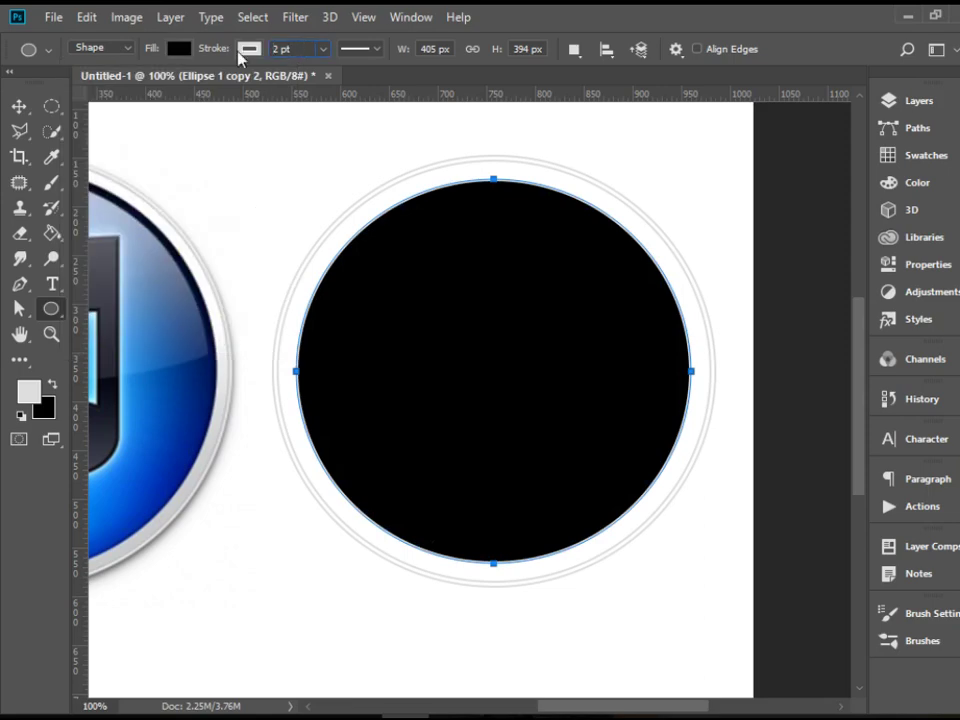
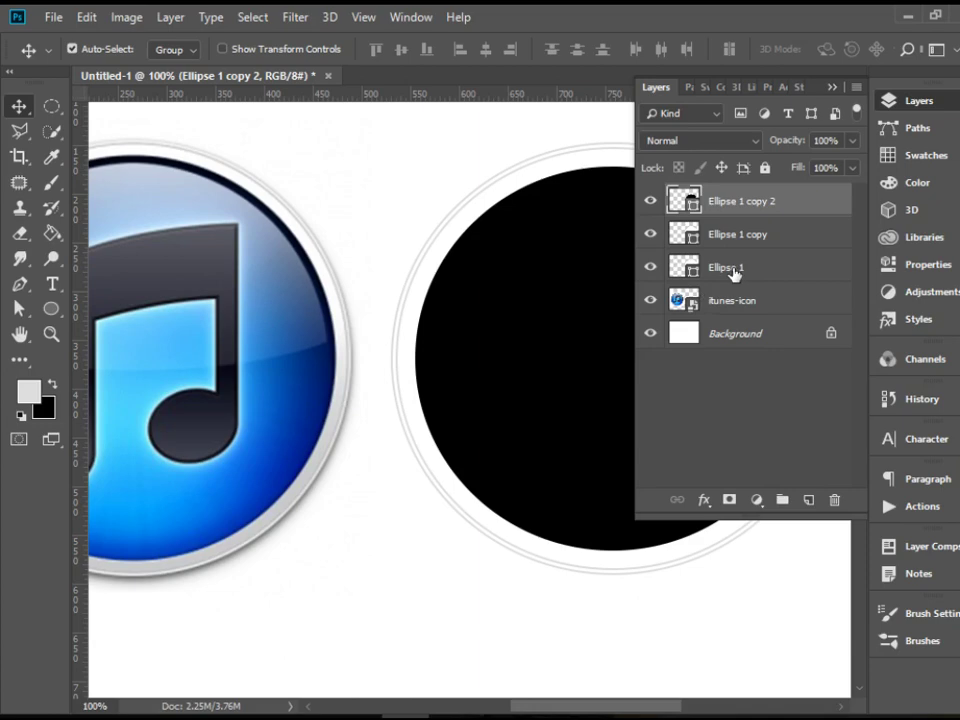
Rename the Ellipse 1 copy 2 layer as Black Circle
left_click(734, 270)
left_click(780, 240)
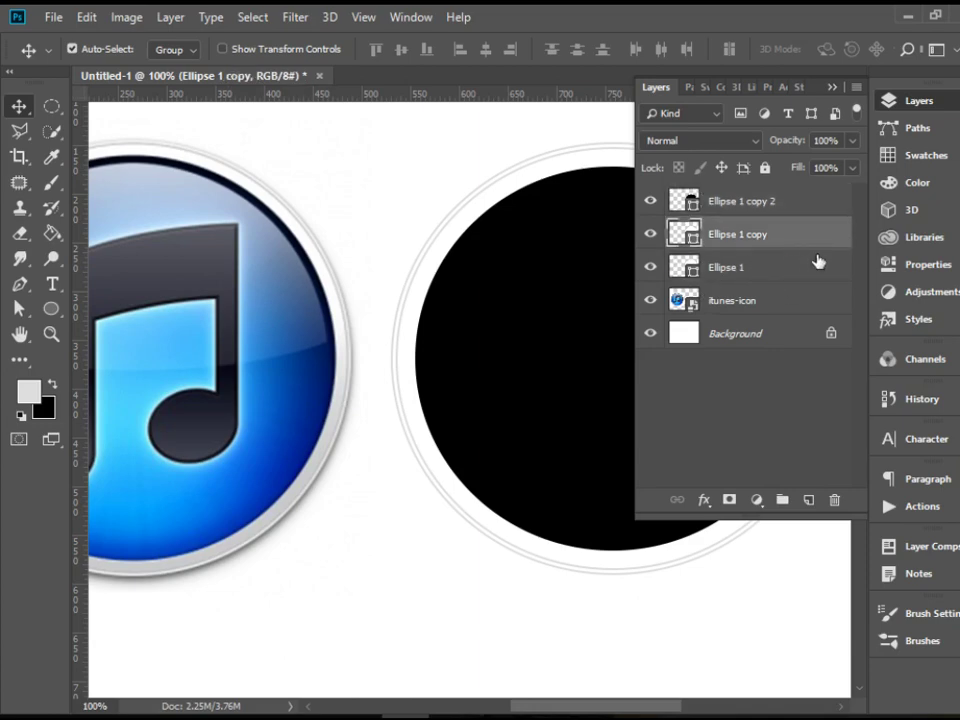
left_click(748, 204)
double_click(748, 204)
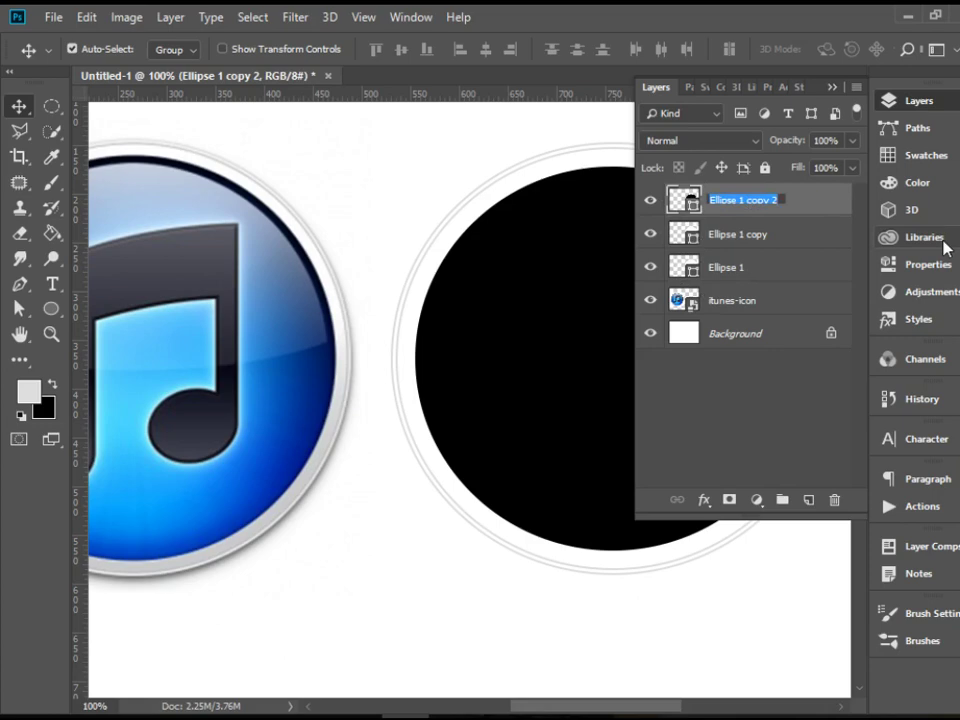
type("Black")
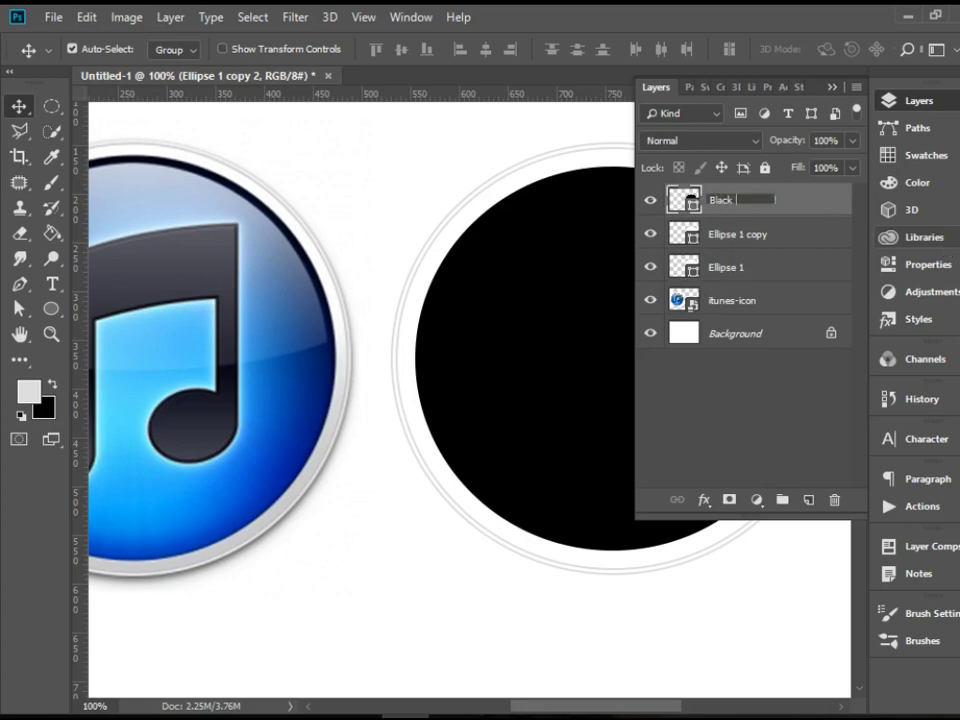
type(" Circle")
key("Return")
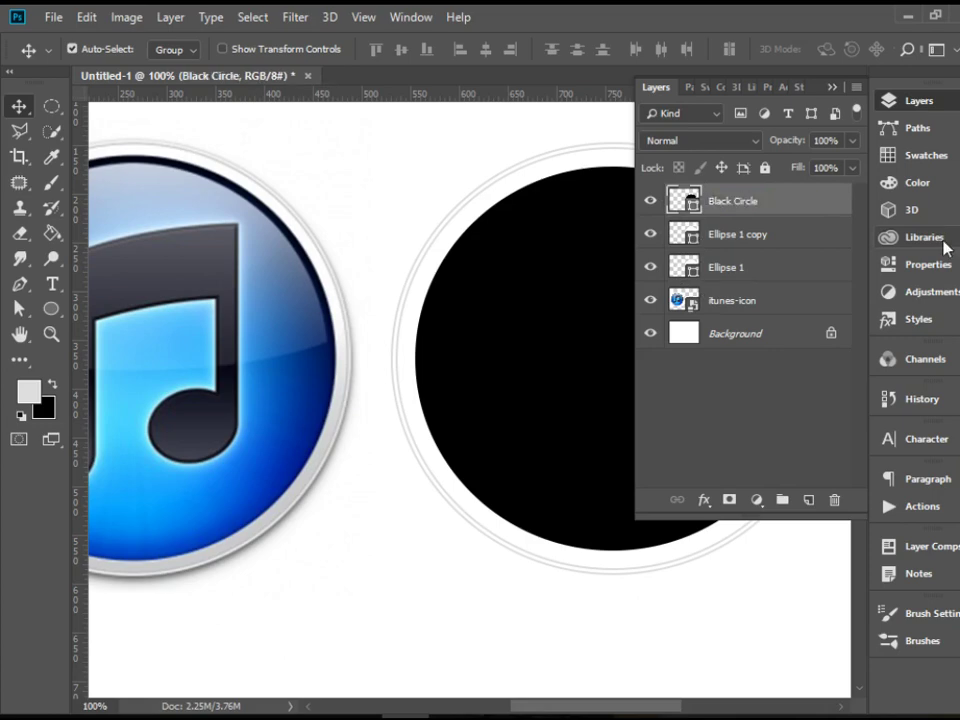
Duplicate the Black Circle layer and name the copy Blue Circle
right_click(755, 203)
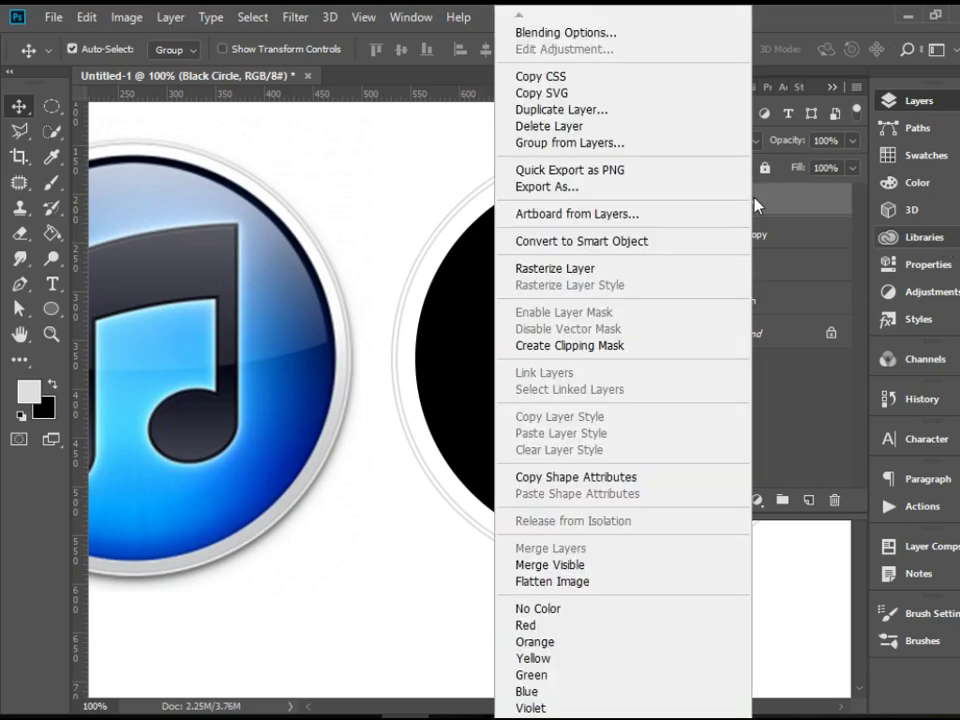
left_click(690, 116)
key("Return")
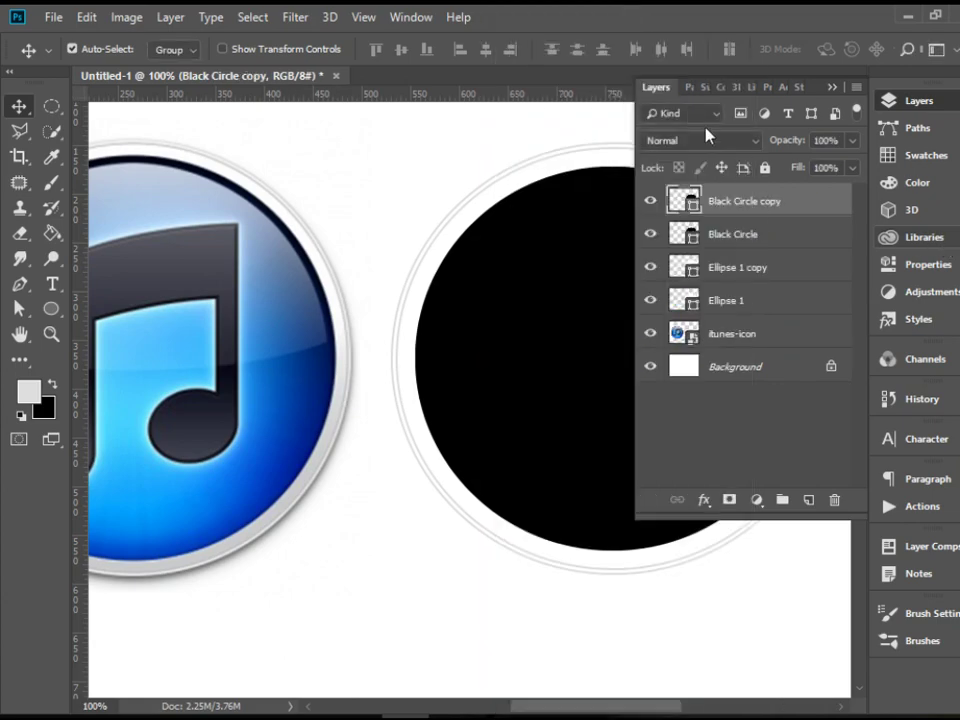
double_click(735, 201)
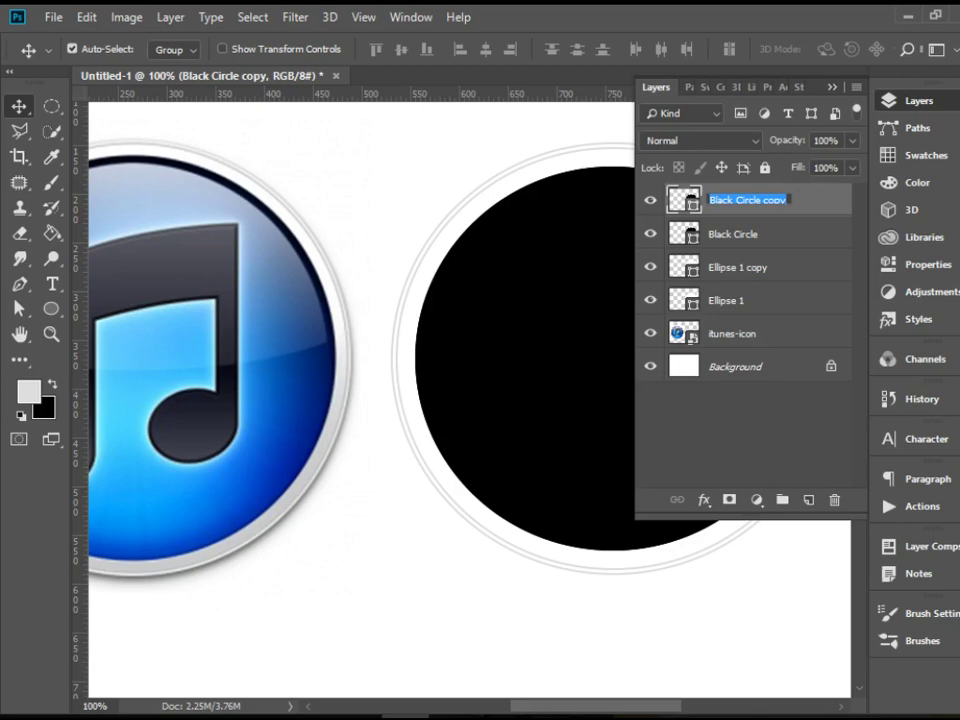
type("Blue Circ")
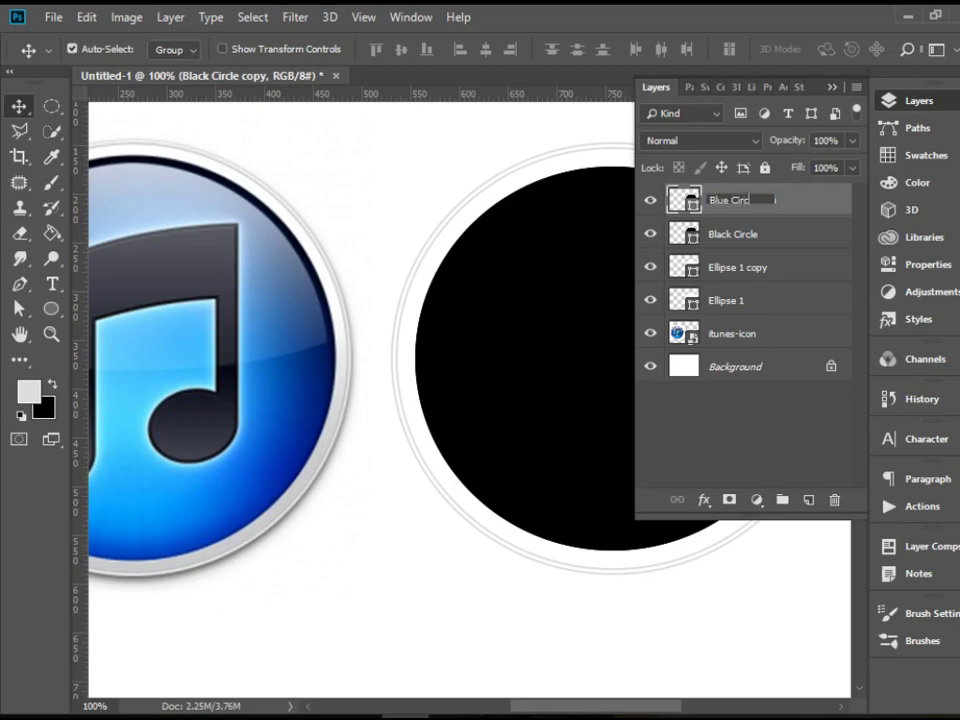
type("le")
key("Return")
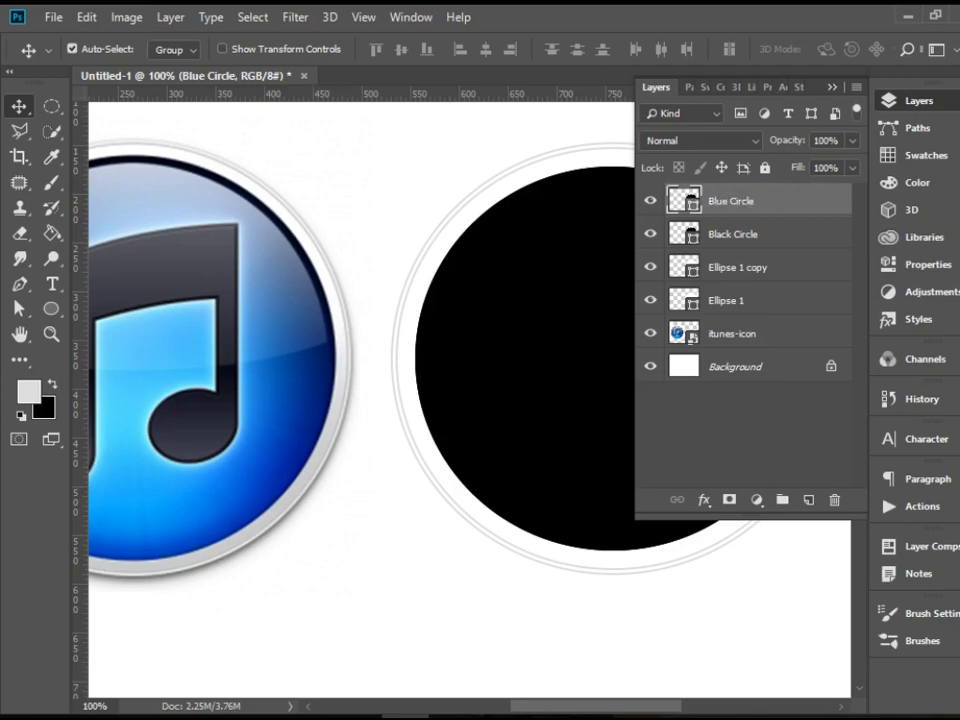
left_click(922, 108)
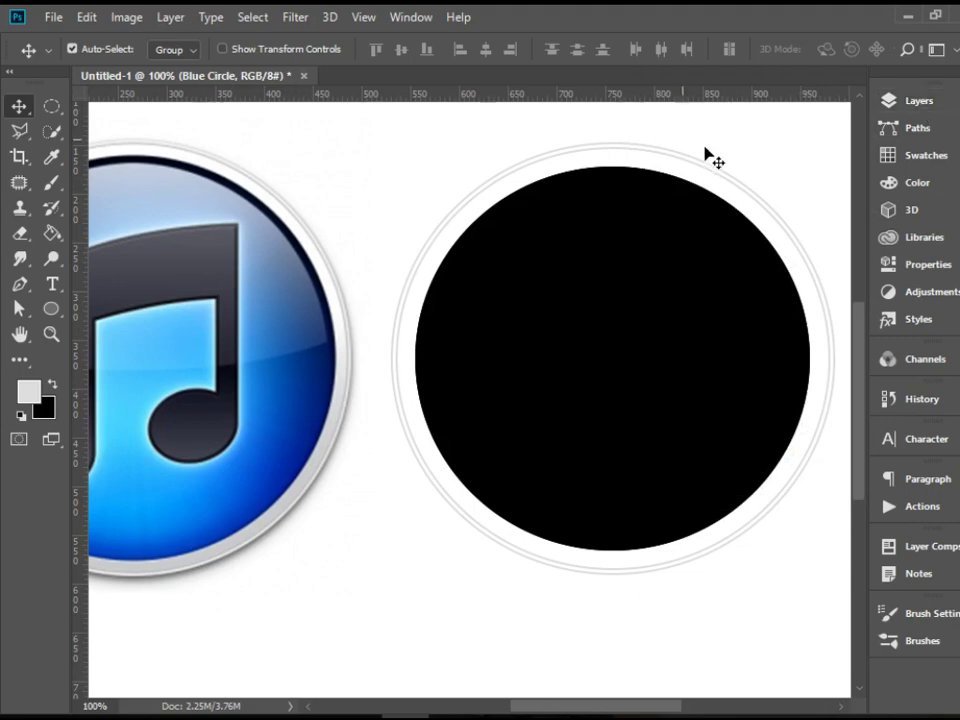
Change the Blue Circle shape's fill to pure blue
left_click(51, 308)
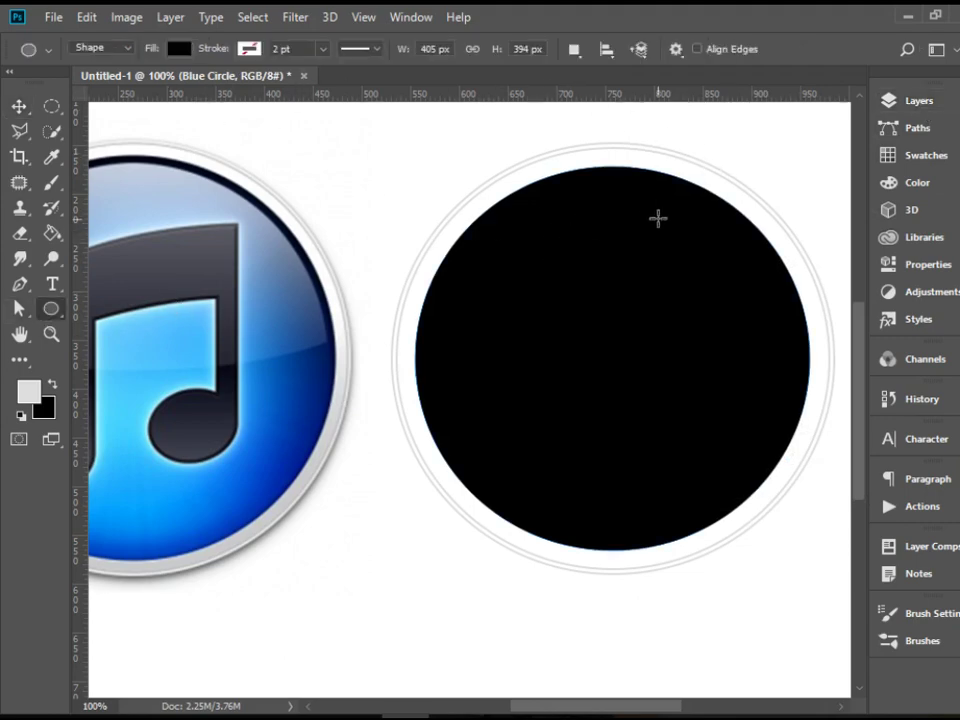
left_click(922, 108)
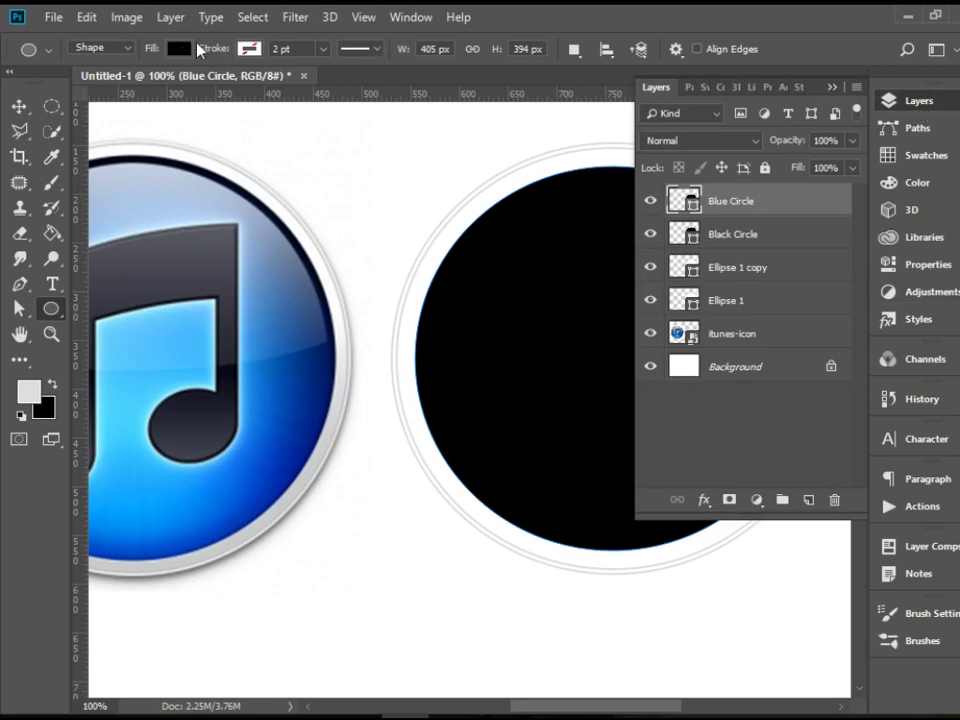
left_click(178, 48)
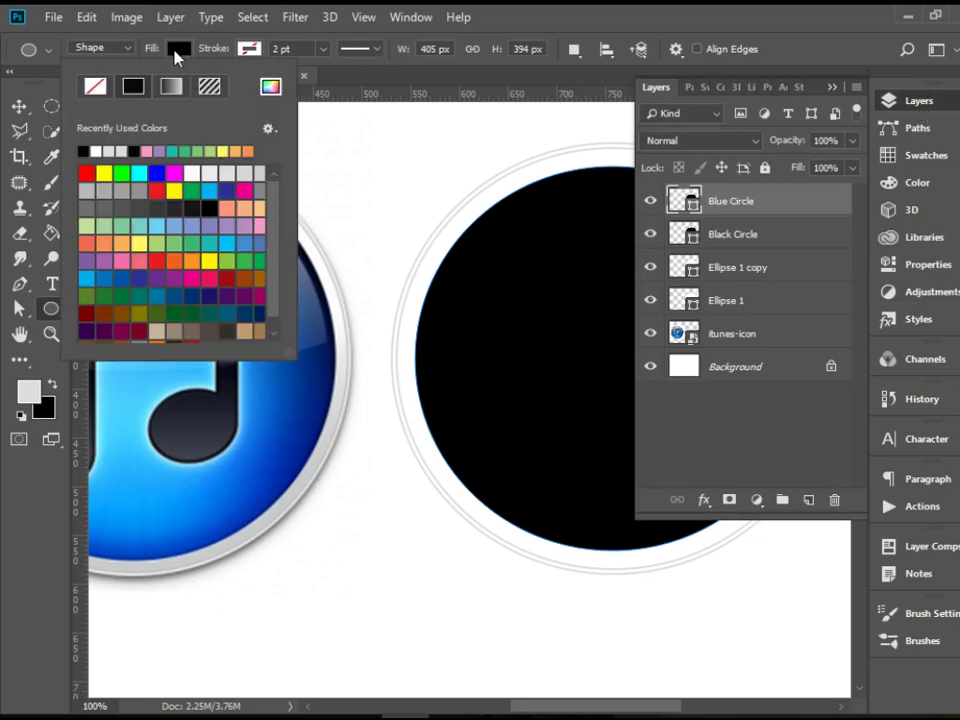
left_click(155, 173)
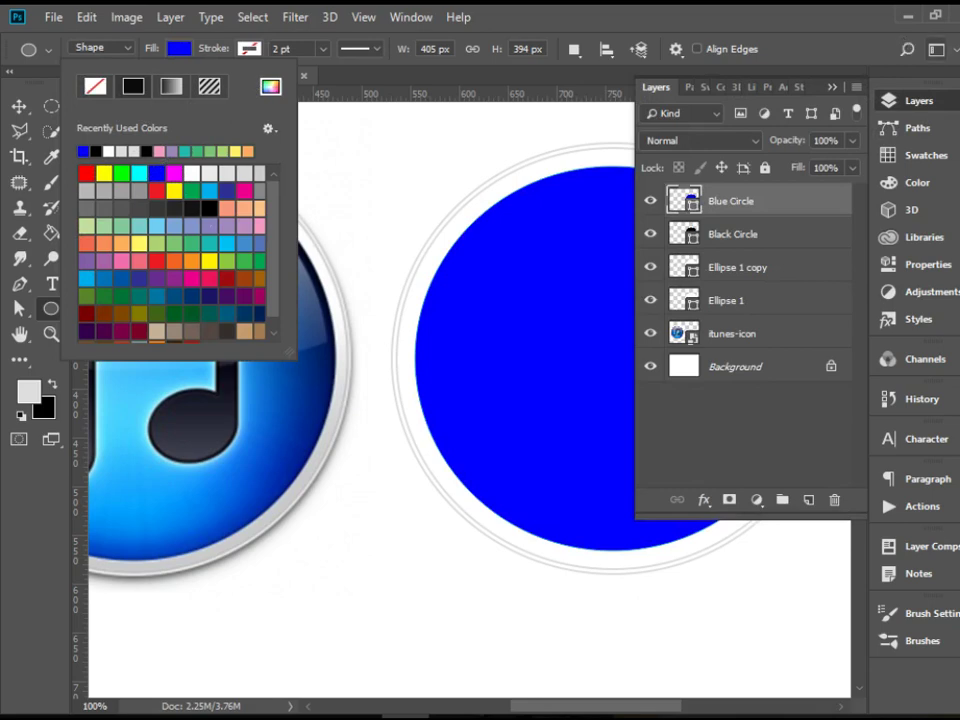
left_click(951, 108)
Transform the blue circle to about 396 × 380 px, pulling in its top and sides, and accept converting it to a regular path
key("ctrl+t")
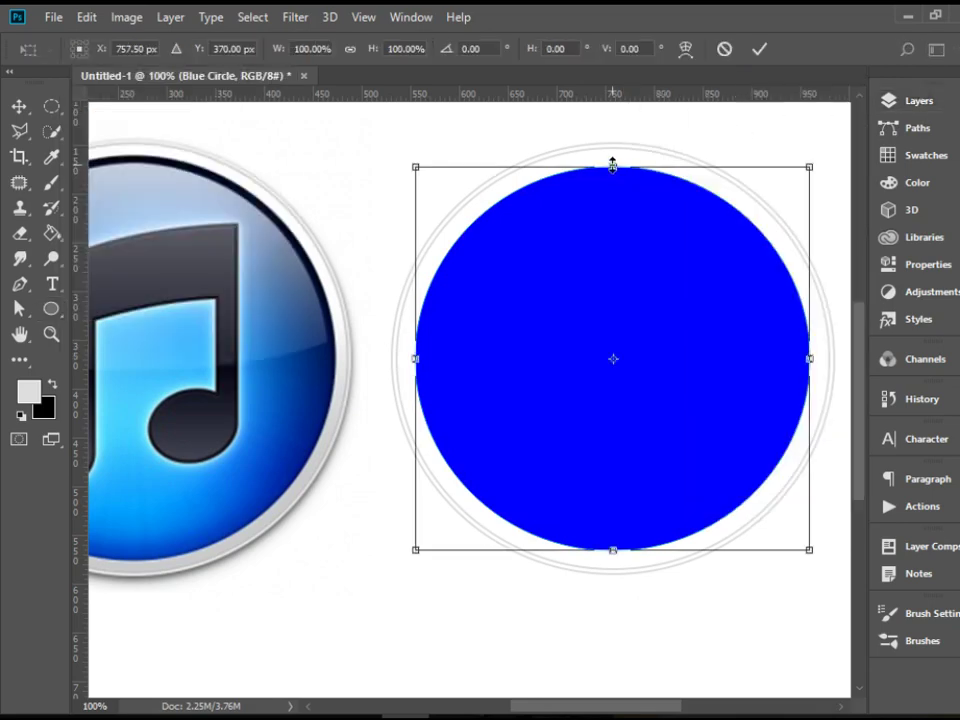
left_click_drag(613, 164, 613, 178)
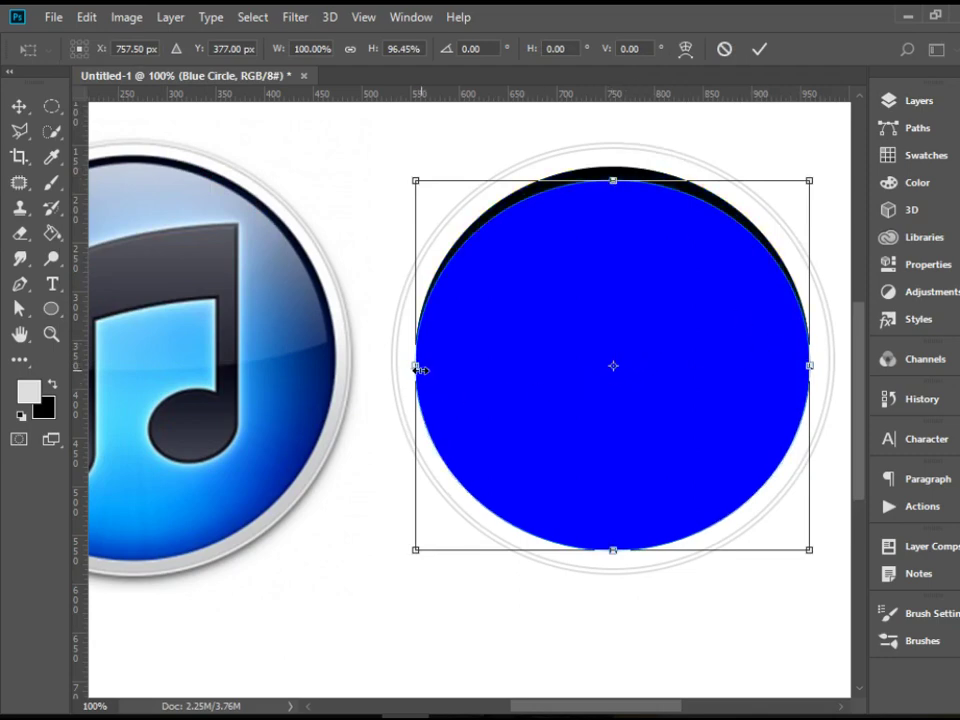
left_click_drag(418, 368, 421, 370)
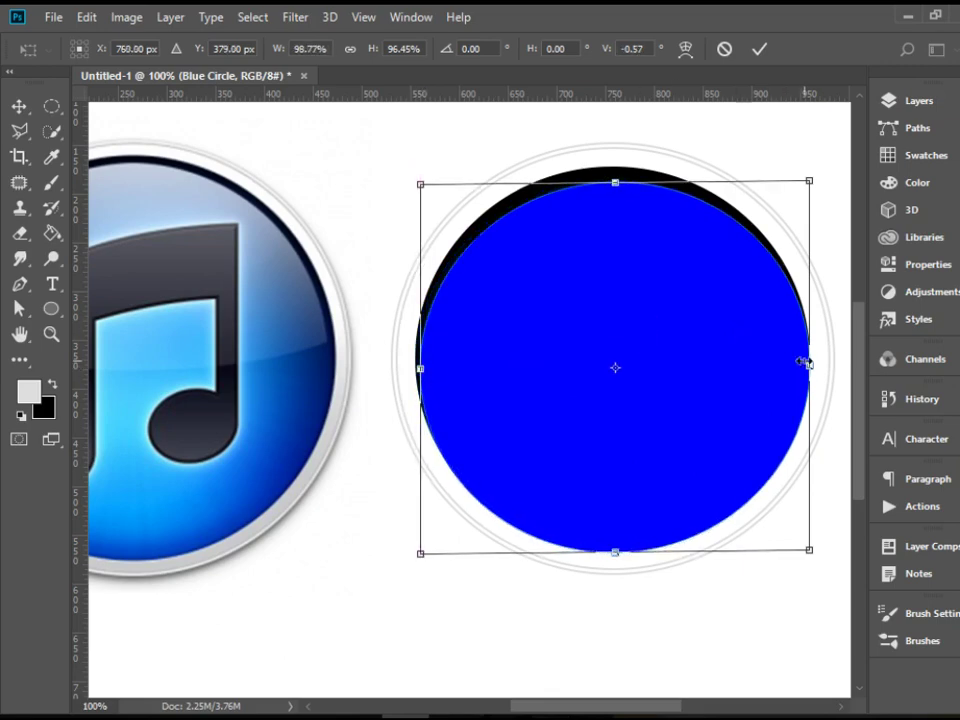
left_click_drag(811, 364, 809, 369)
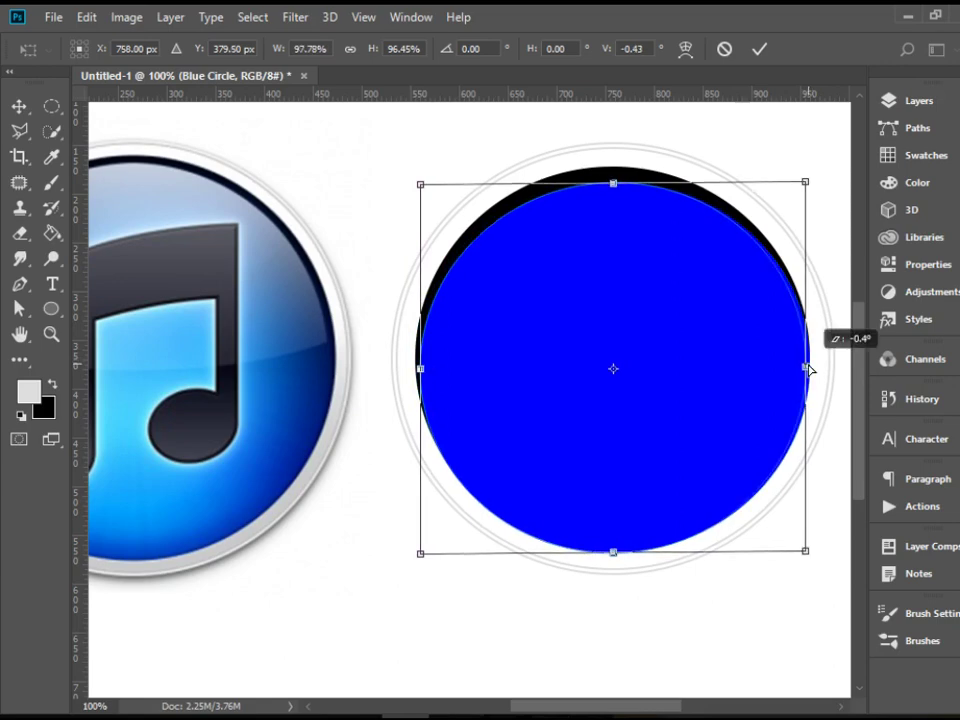
left_click(825, 361)
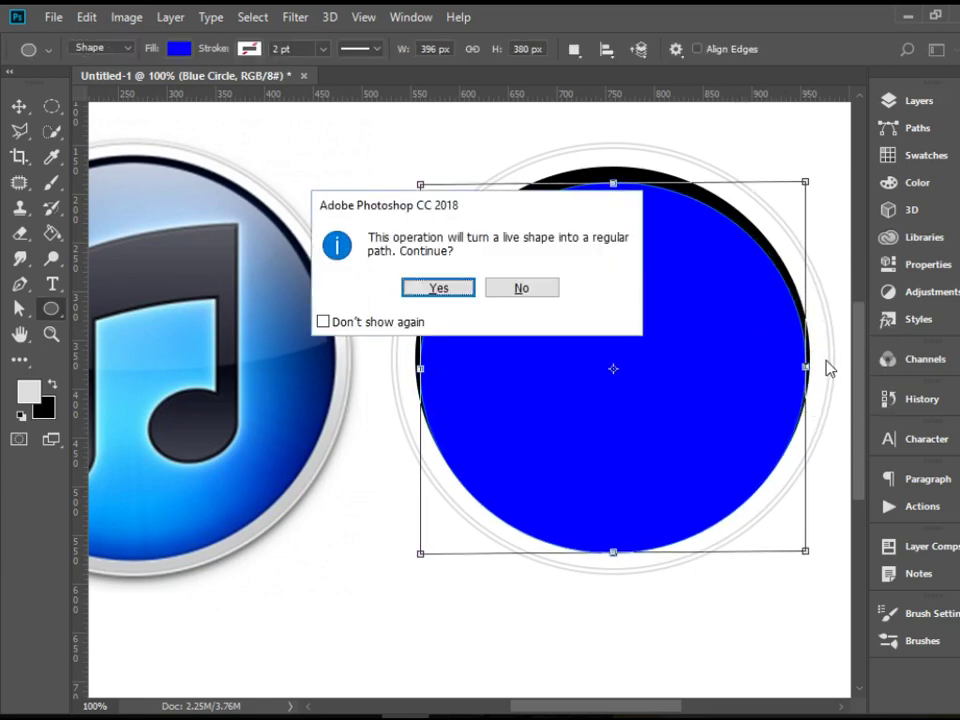
left_click(439, 288)
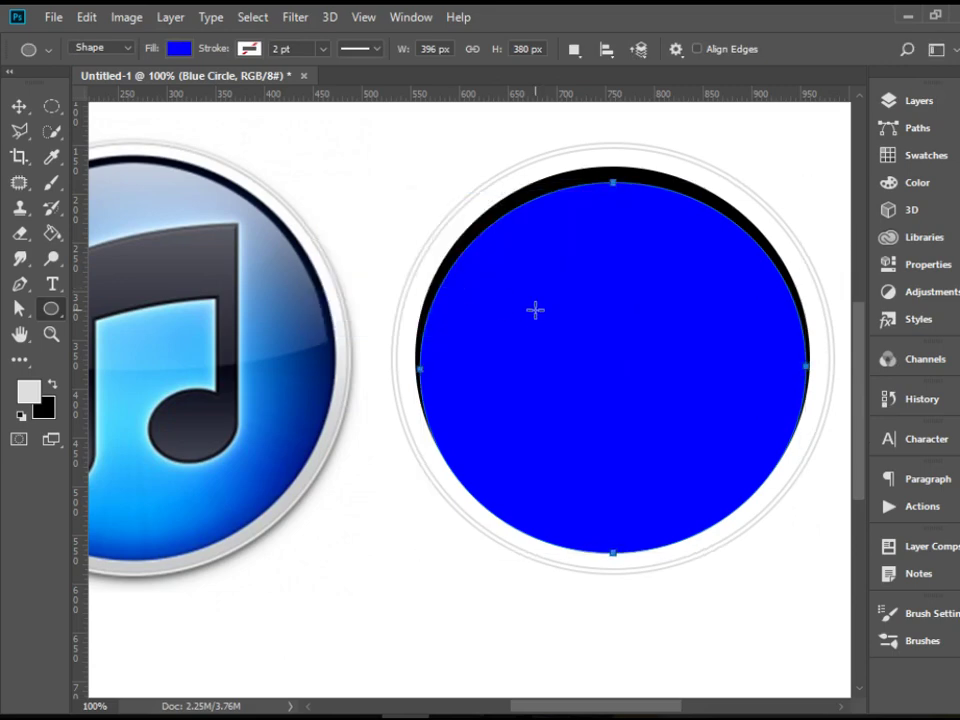
Sample the dark blue near the reference icon's lower-right edge with the Eyedropper and make it the background colour
left_click(20, 106)
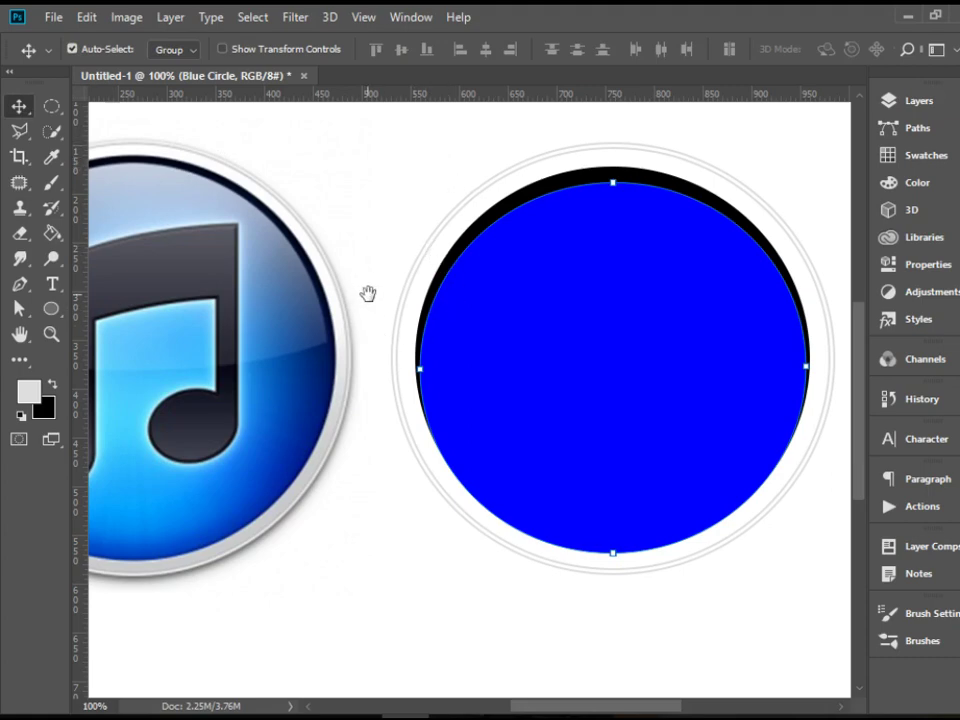
left_click_drag(369, 294, 467, 274)
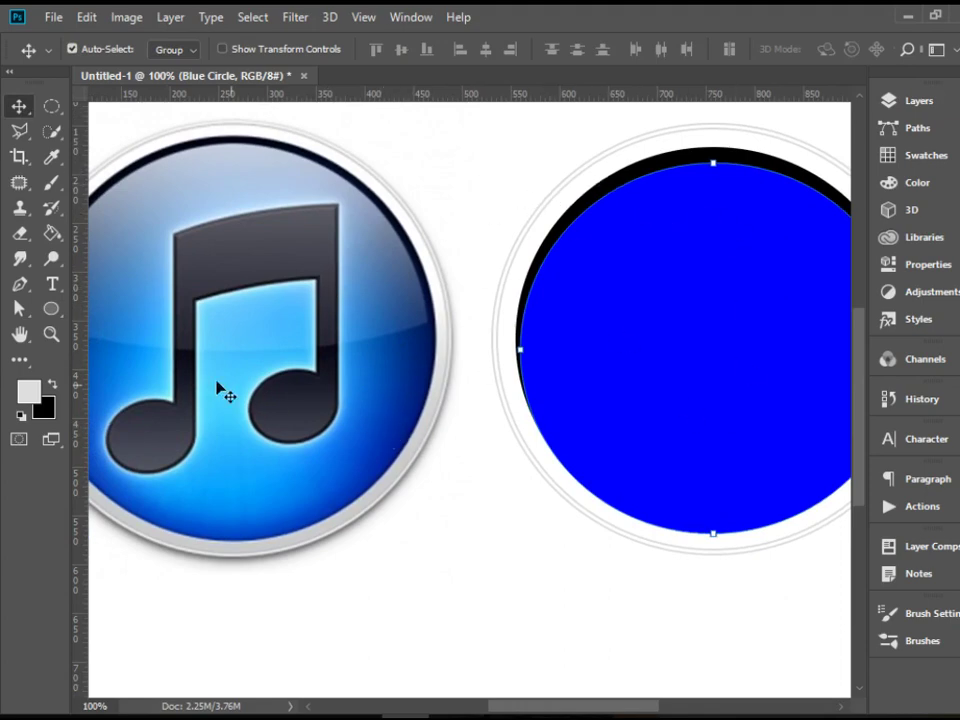
left_click(47, 158)
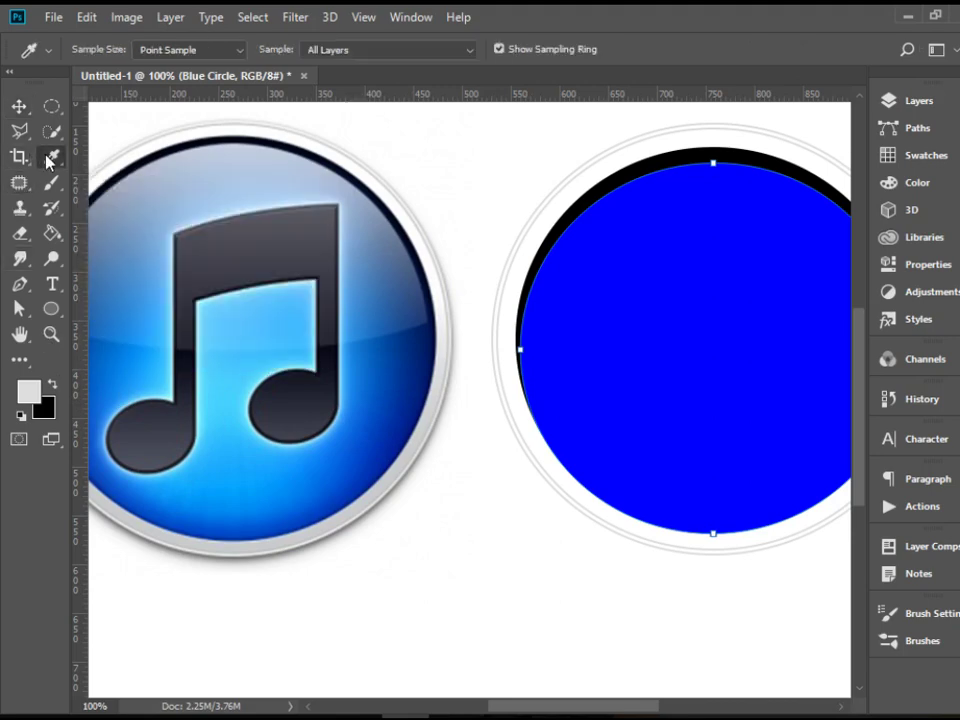
right_click(47, 158)
left_click(47, 158)
left_click(411, 428)
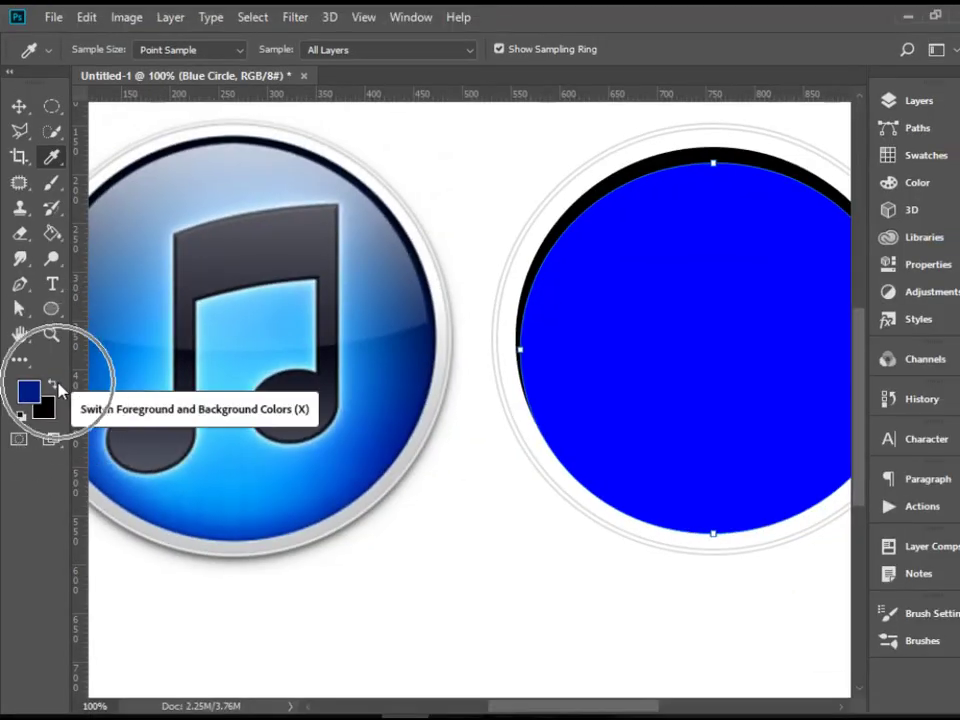
left_click(55, 387)
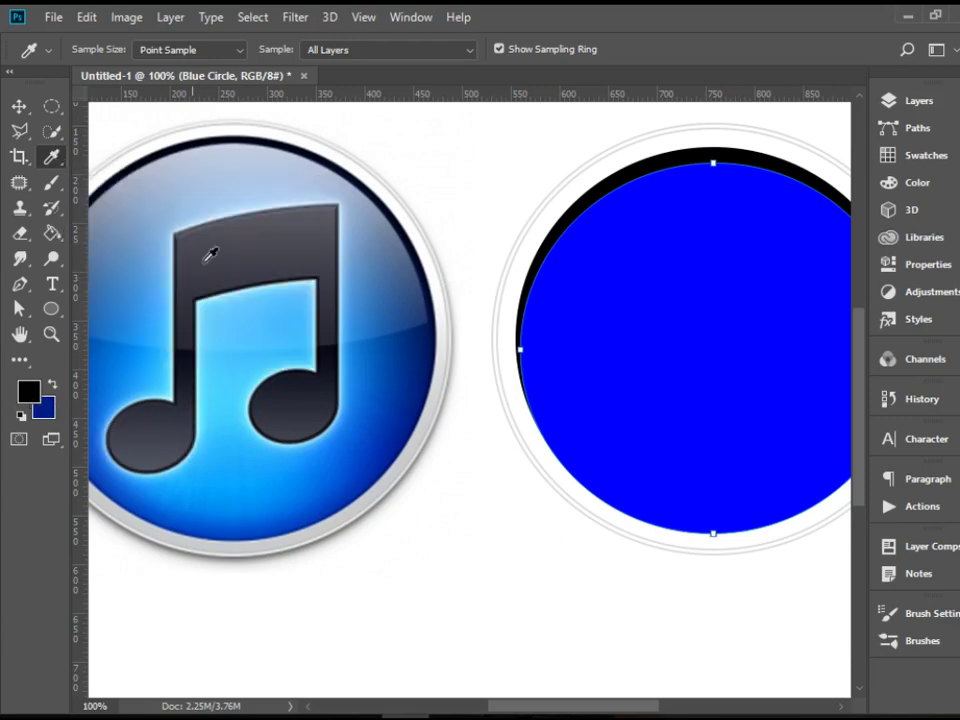
Sample the light blue between the reference note's stems as the foreground colour and add a Gradient Overlay to the Blue Circle layer
left_click(245, 350)
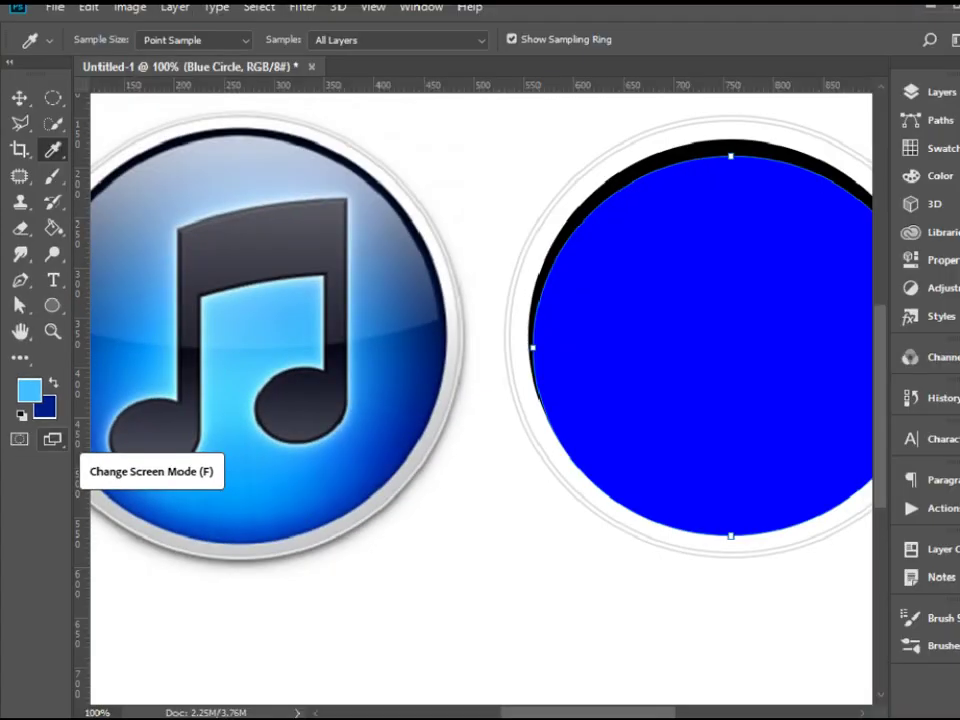
left_click(952, 106)
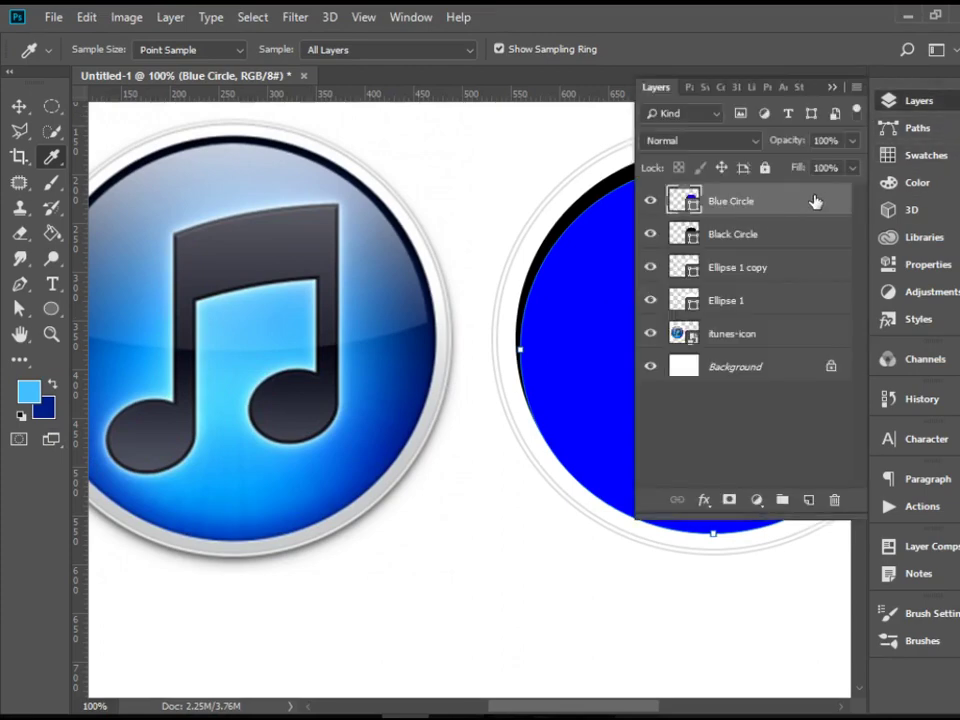
left_click_drag(600, 710, 675, 712)
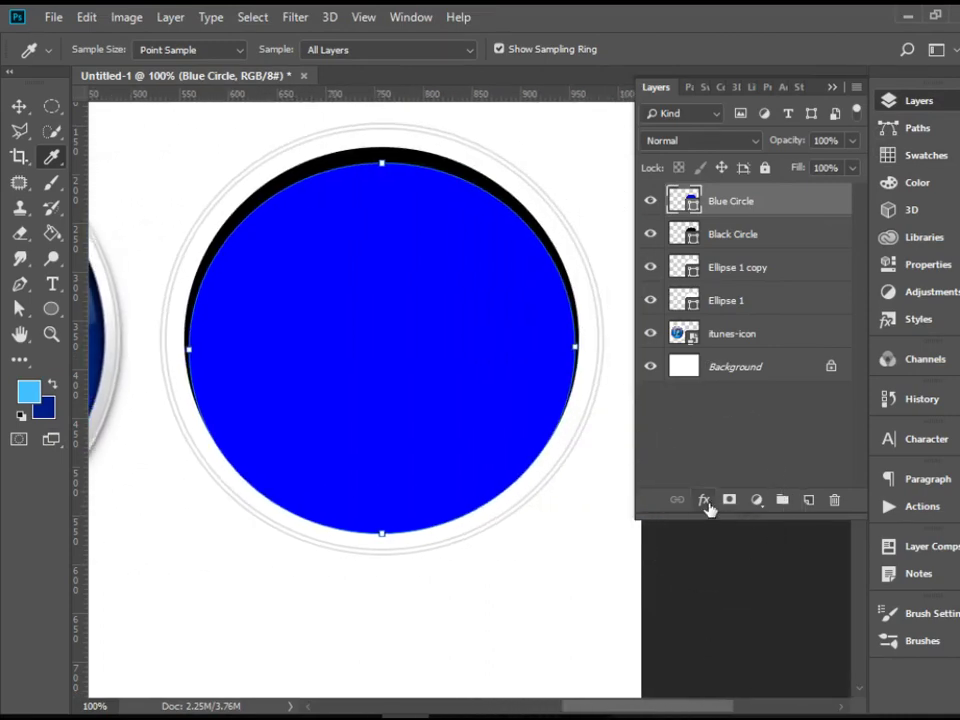
left_click(705, 502)
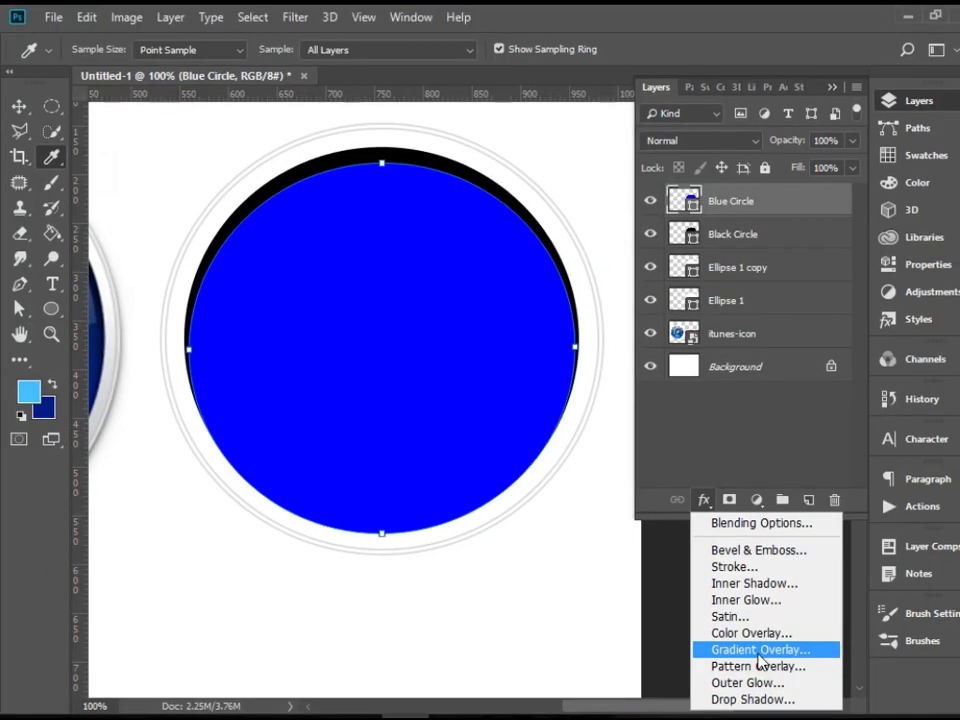
left_click(763, 645)
double_click(754, 243)
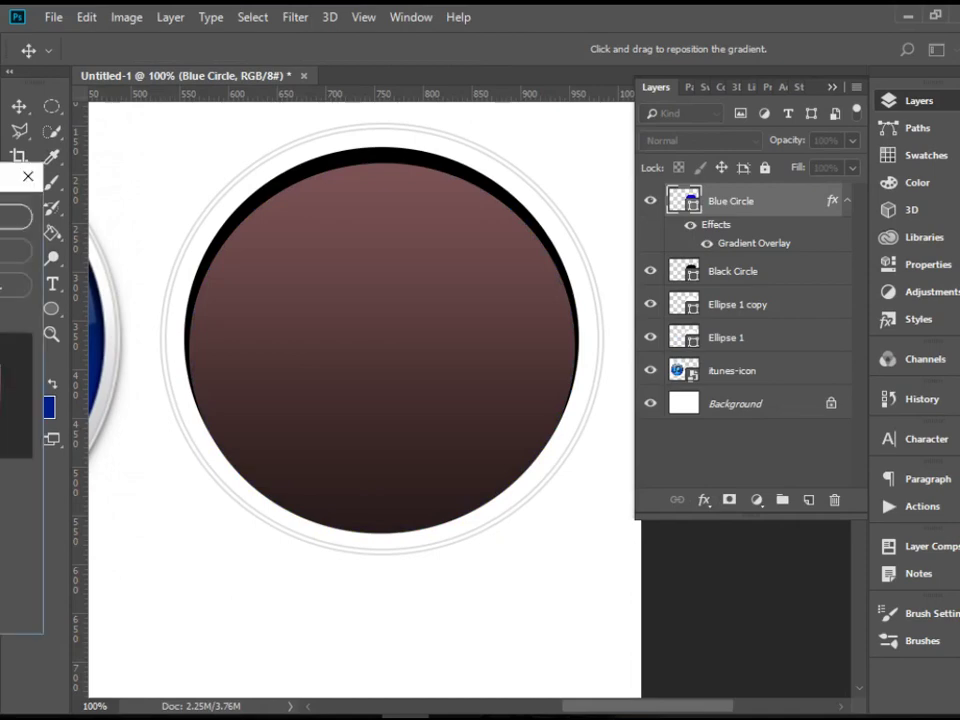
left_click_drag(827, 171, 959, 158)
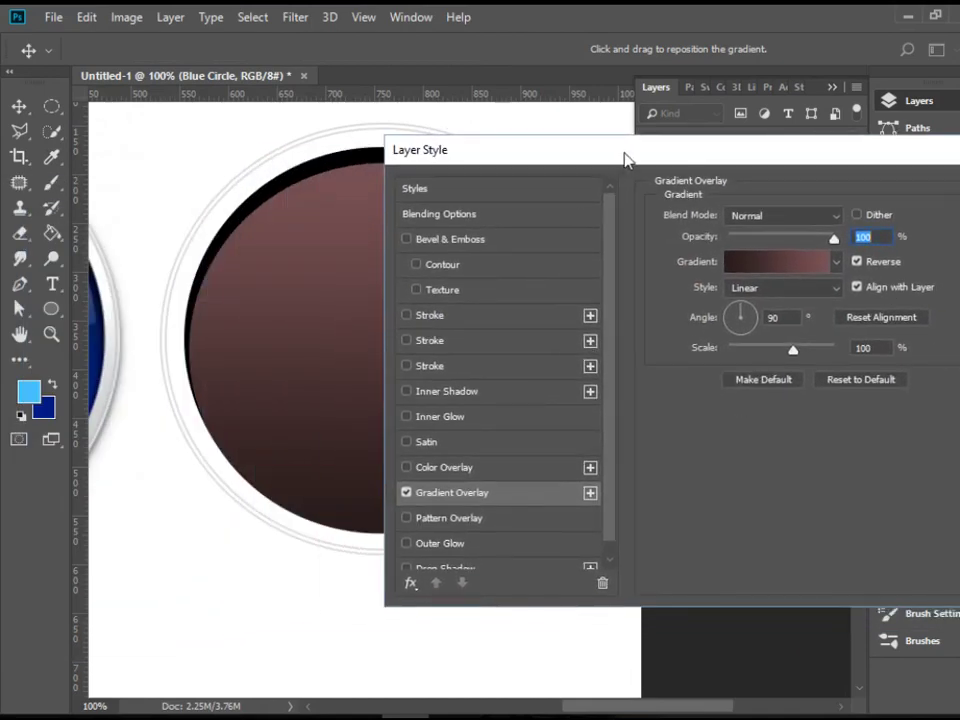
left_click_drag(627, 160, 746, 128)
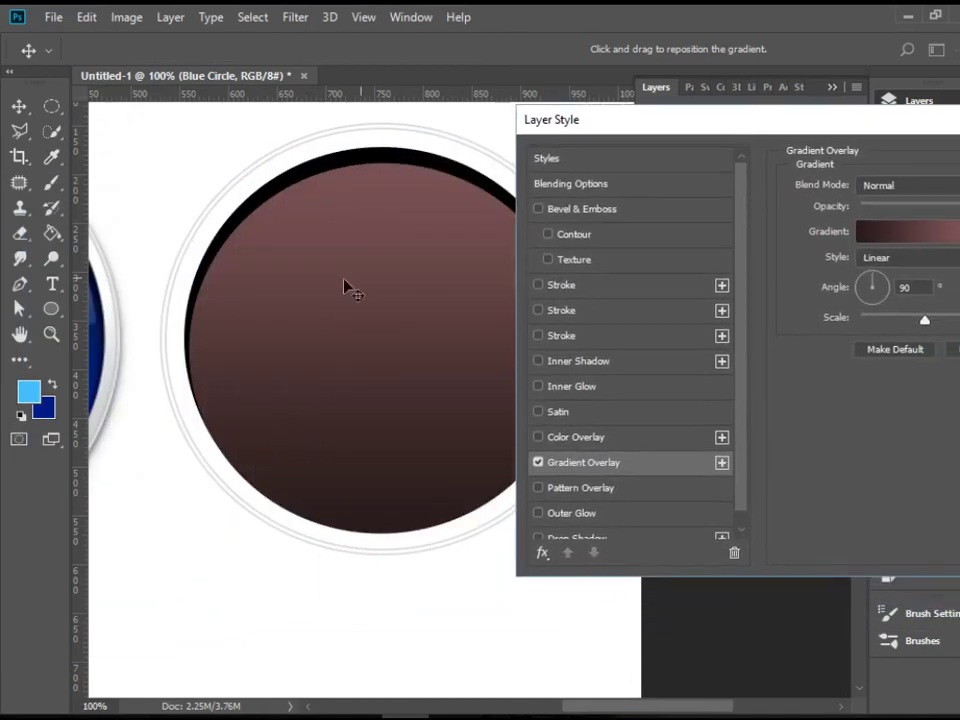
Set the overlay's gradient to the Foreground to Background preset, running from the sampled light blue to dark blue
left_click(880, 243)
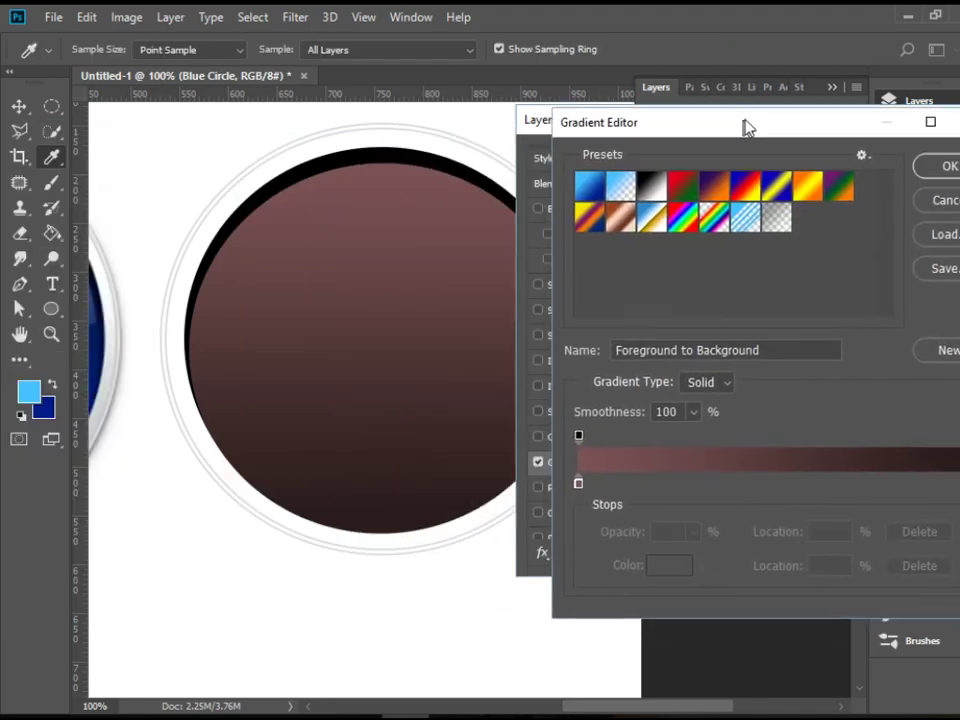
left_click(590, 190)
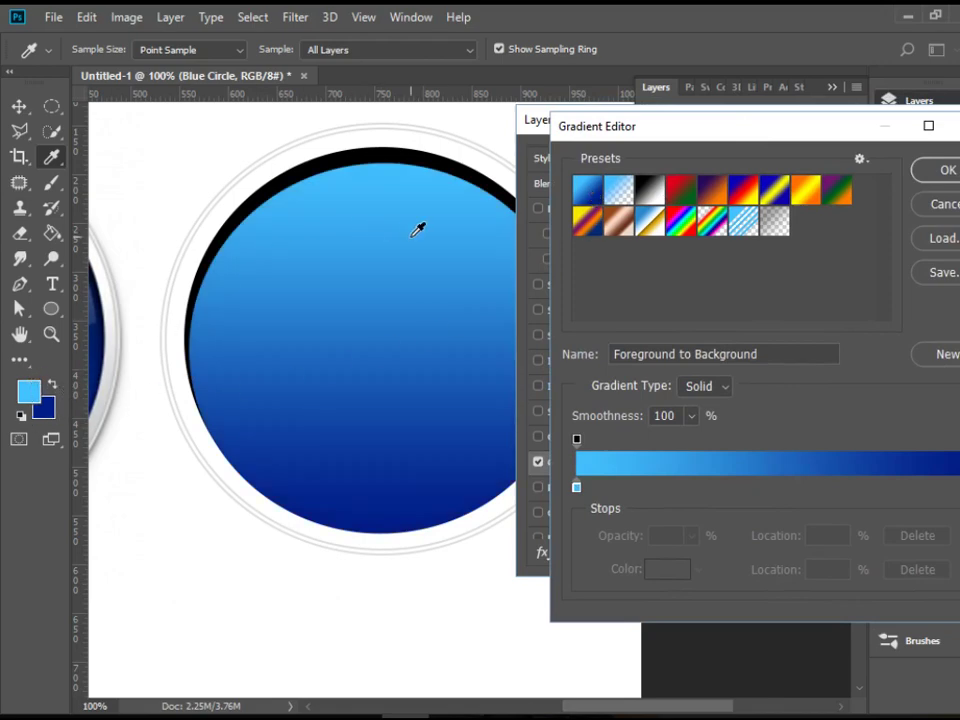
left_click(944, 171)
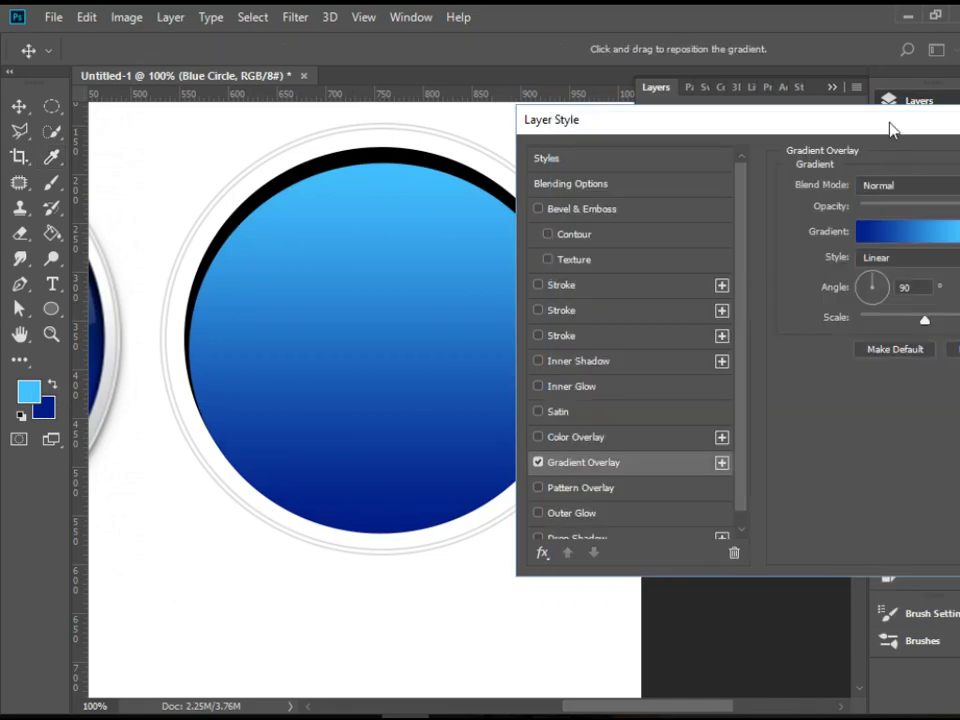
Make the Blue Circle's gradient overlay Radial with Reverse turned off and apply the layer style
left_click_drag(893, 130, 790, 105)
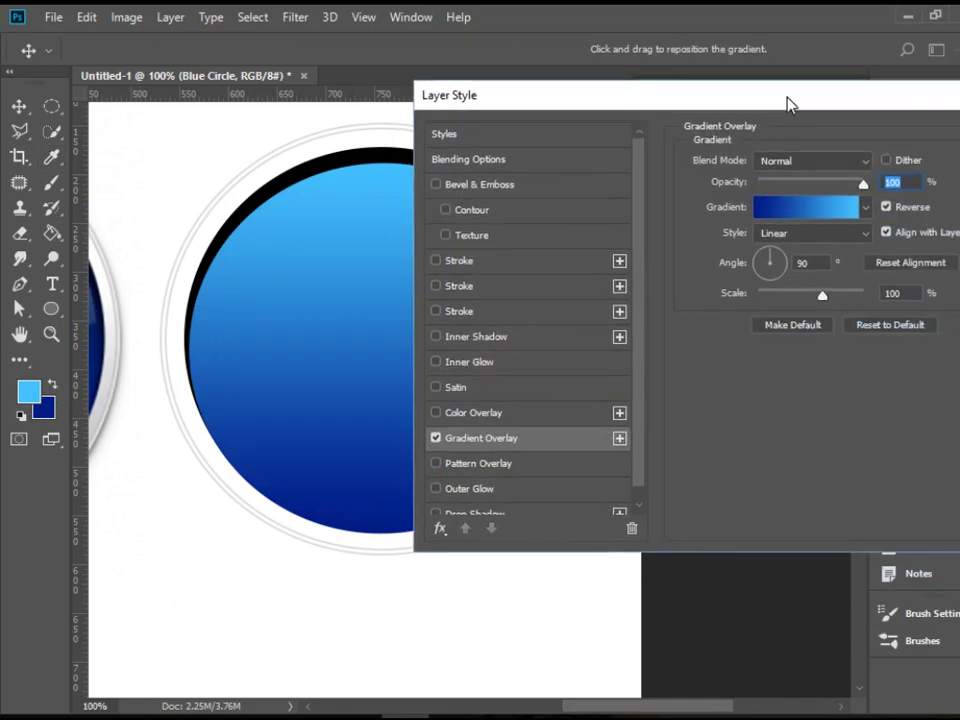
left_click(862, 237)
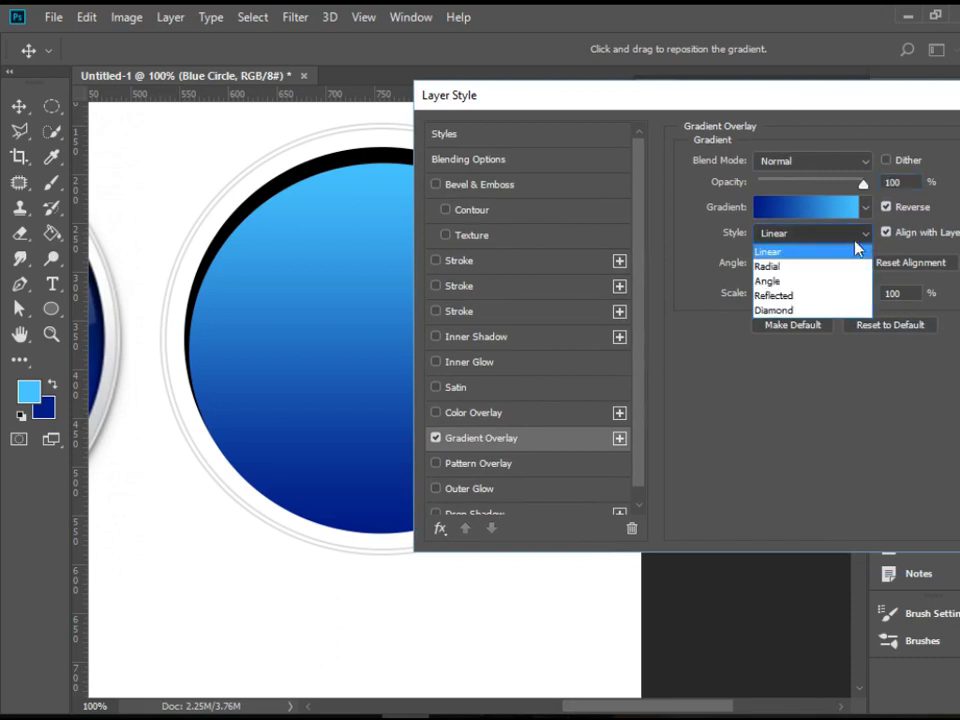
left_click(790, 267)
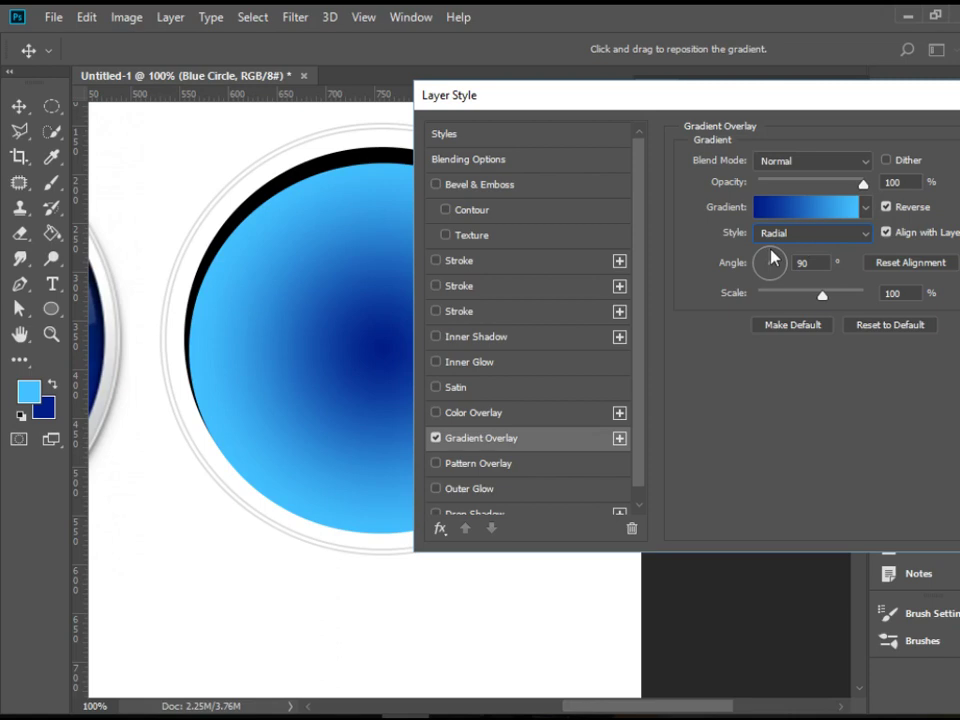
left_click(887, 208)
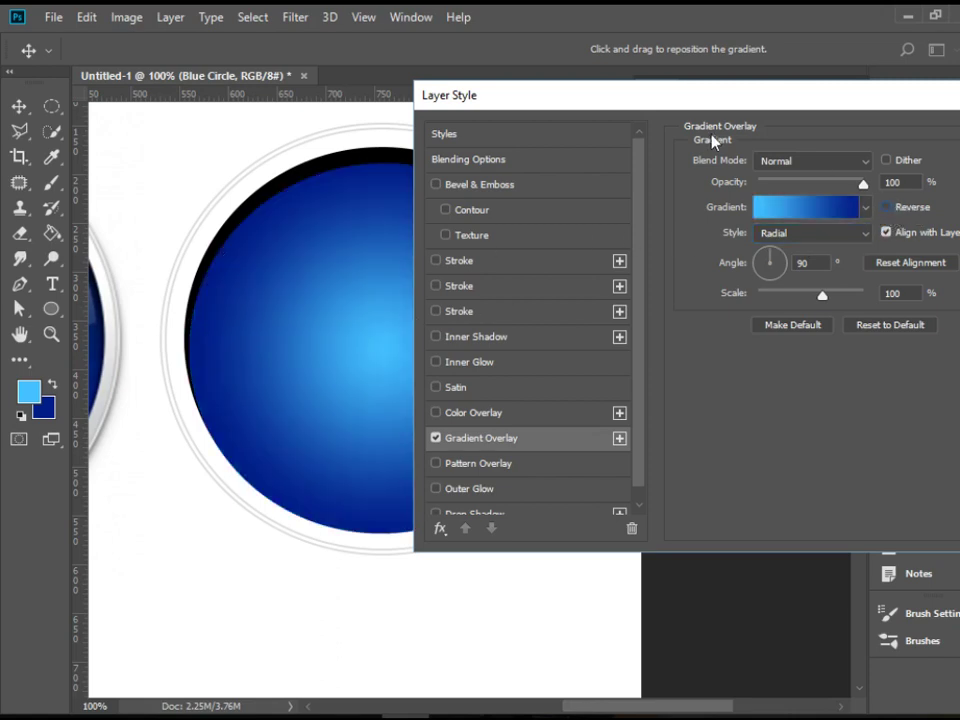
left_click_drag(709, 103, 596, 109)
left_click_drag(667, 115, 780, 122)
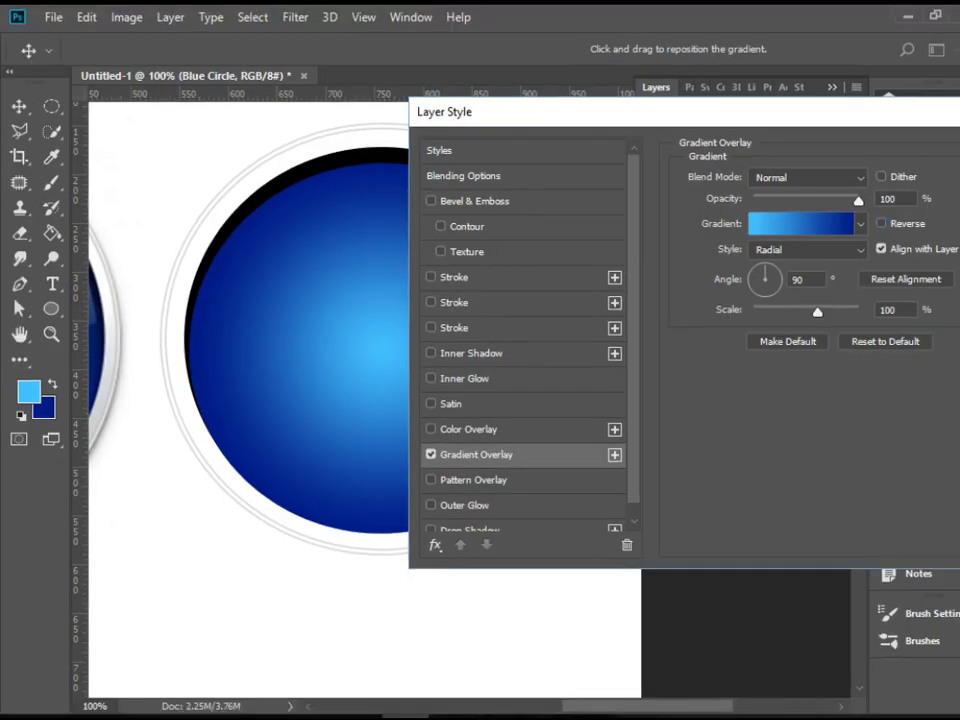
left_click_drag(945, 118, 811, 117)
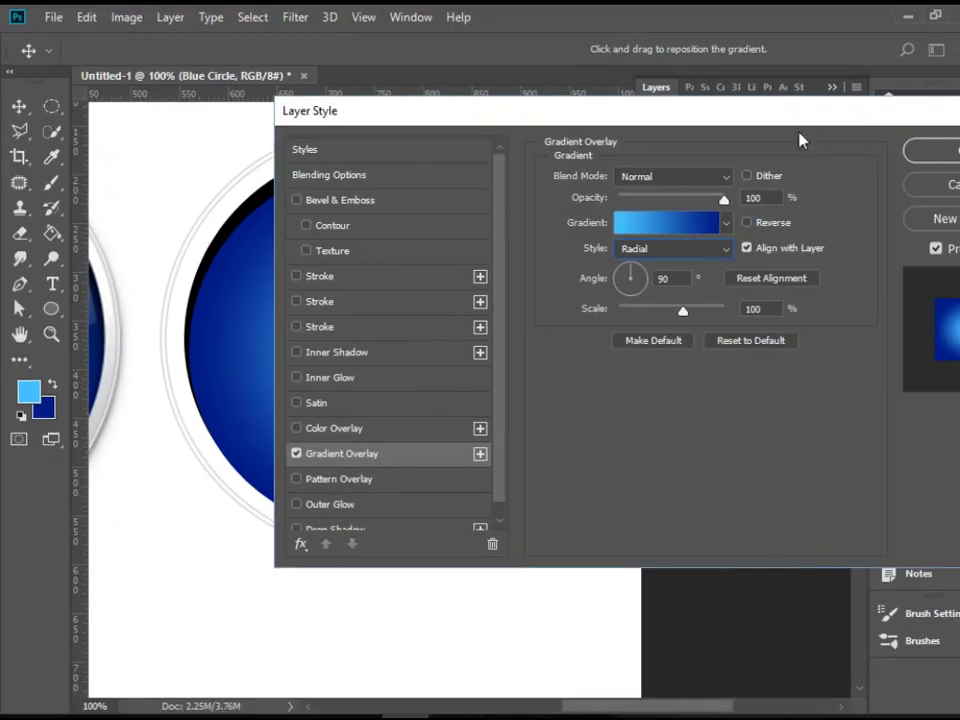
left_click(955, 152)
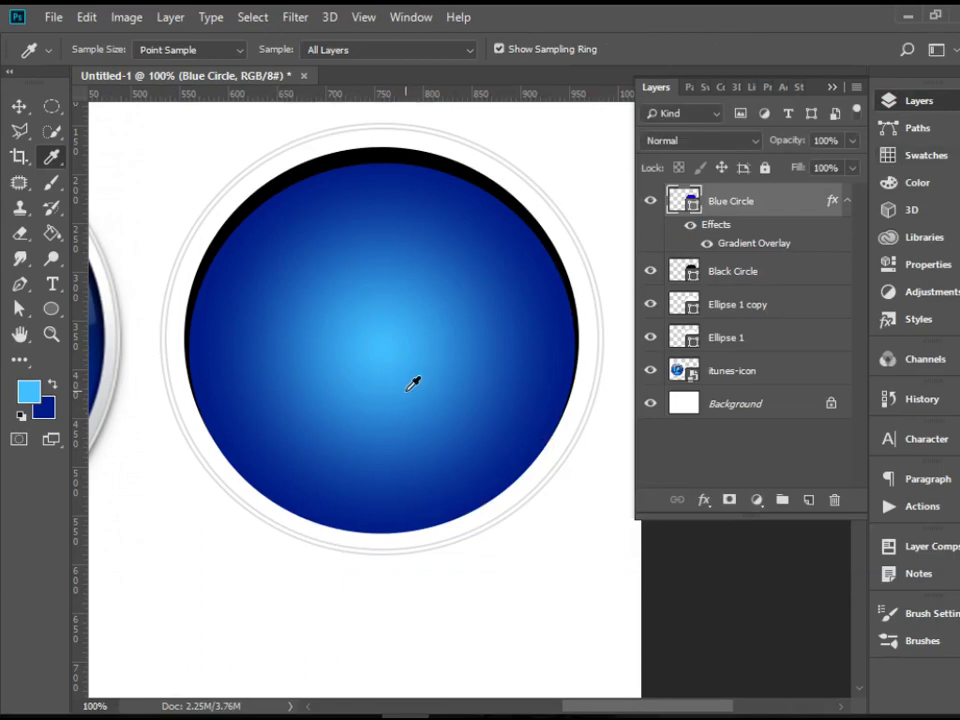
Transform the blue circle by stretching its upper edge upward to make it about 396 × 388 px
key("ctrl+minus")
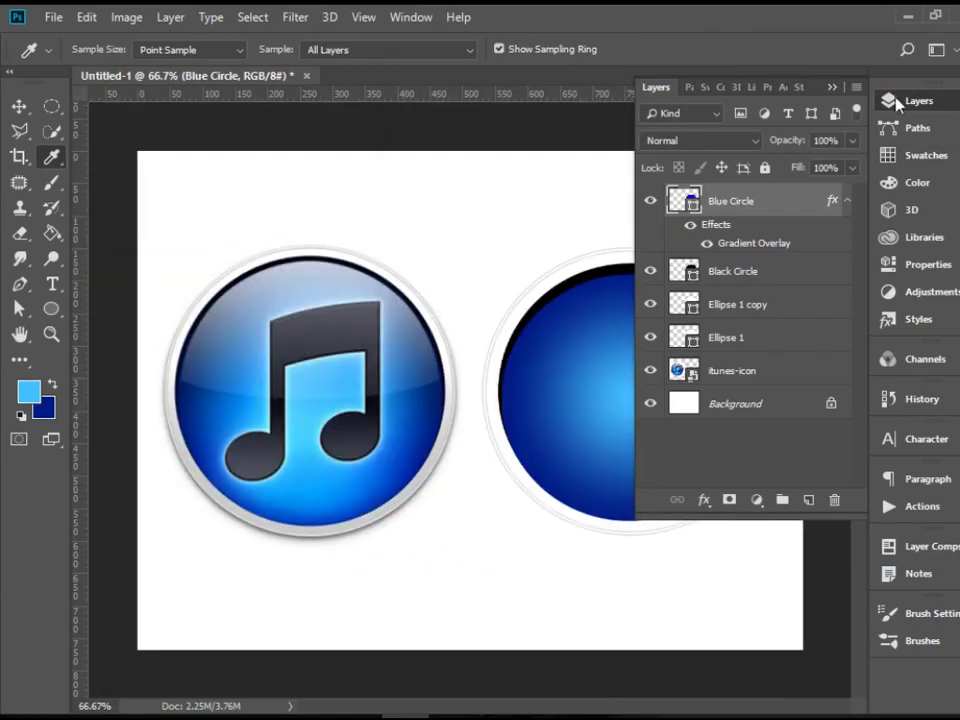
left_click(903, 103)
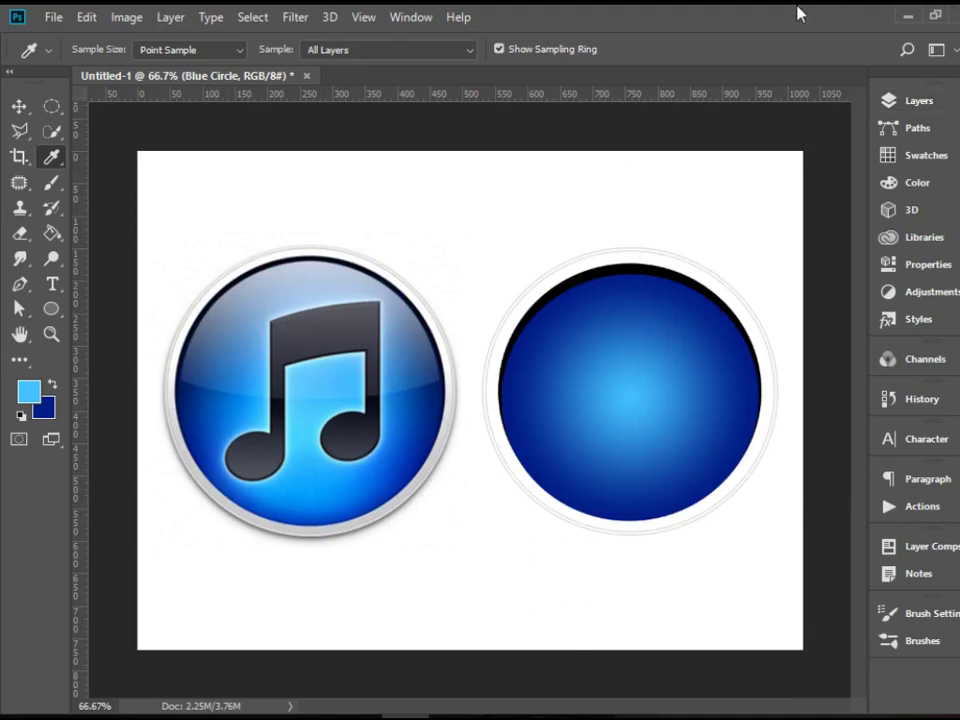
key("ctrl+t")
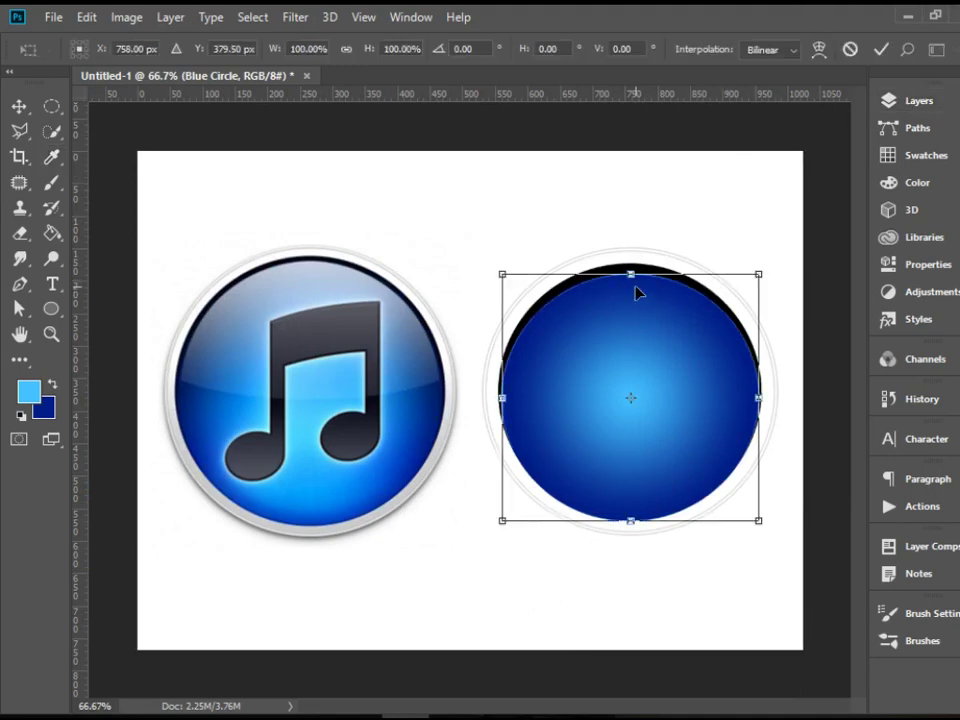
mouse_move(631, 281)
left_mouse_down()
mouse_move(630, 262)
mouse_move(628, 283)
left_mouse_up()
left_click_drag(628, 276, 633, 276)
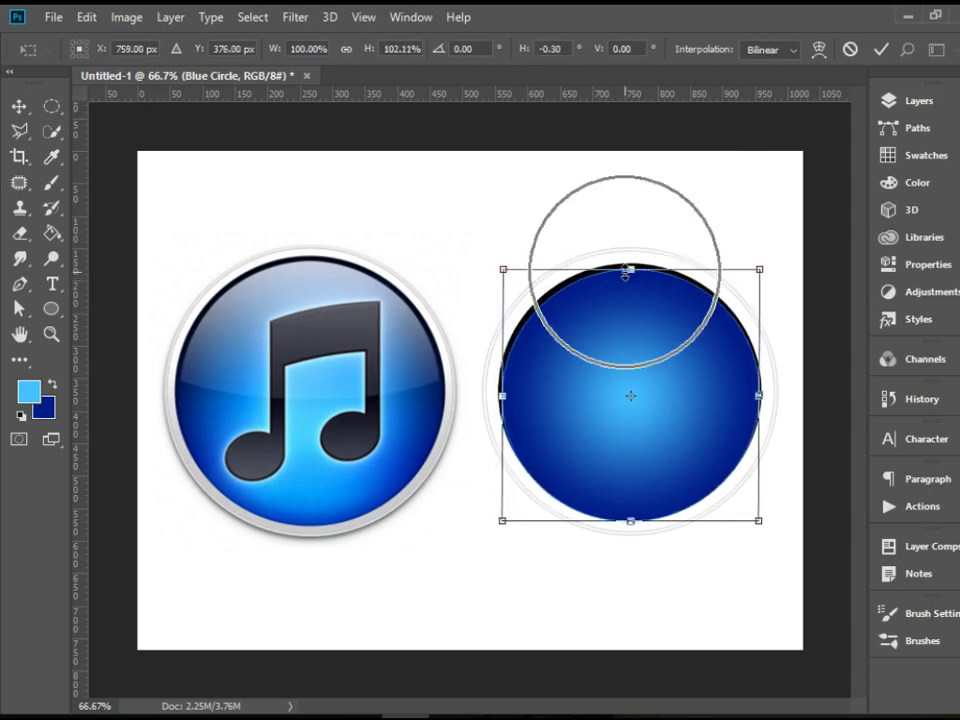
key("Return")
key("i")
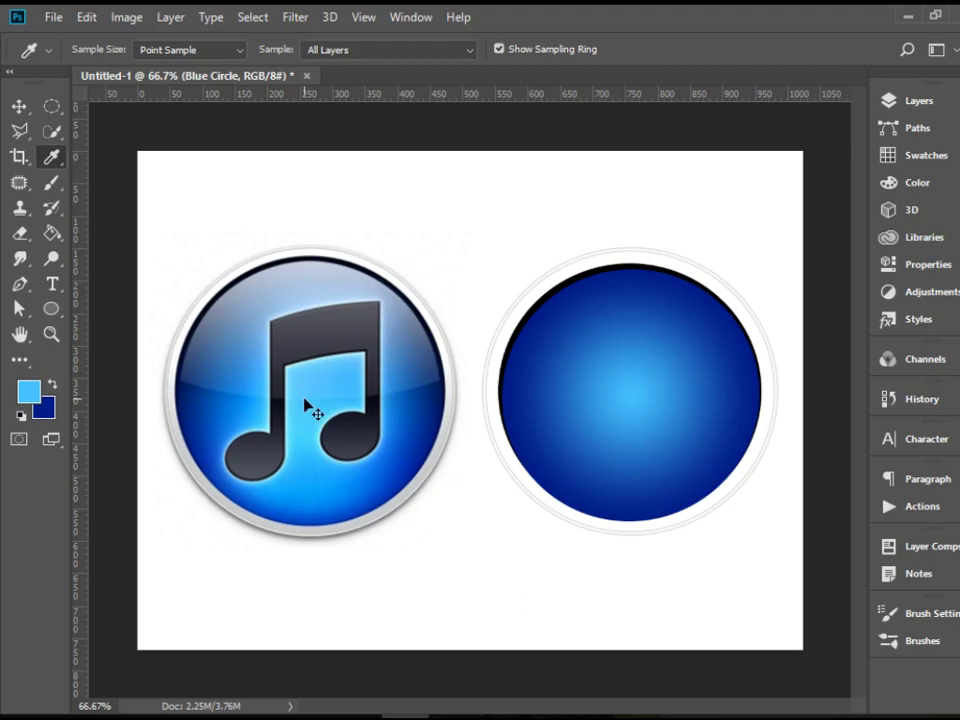
key("ctrl+plus")
left_click_drag(253, 413, 351, 413)
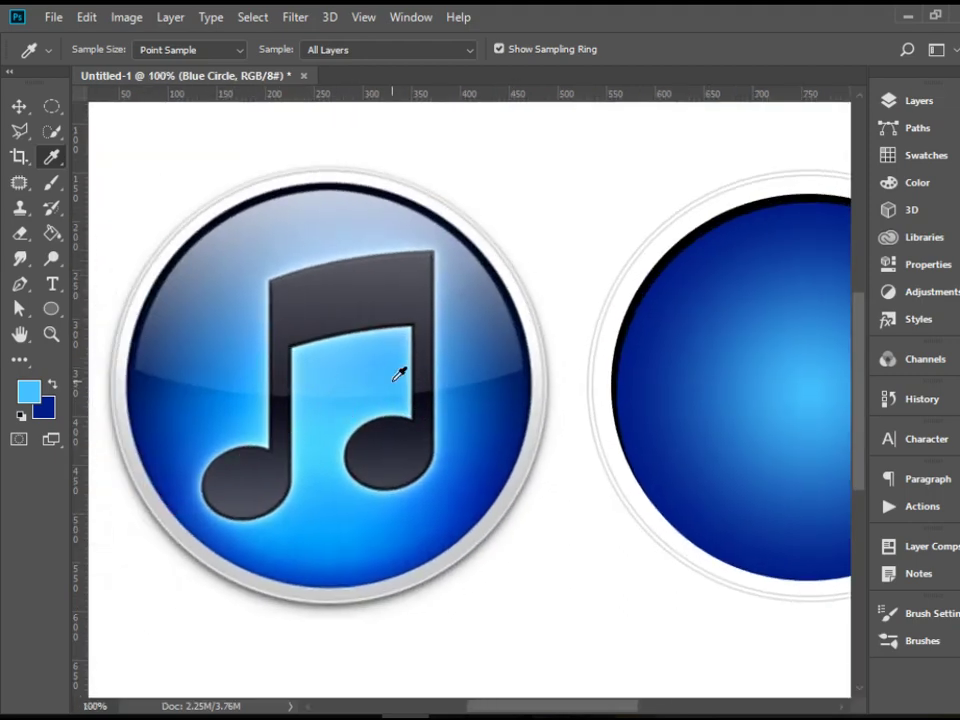
key("ctrl+minus")
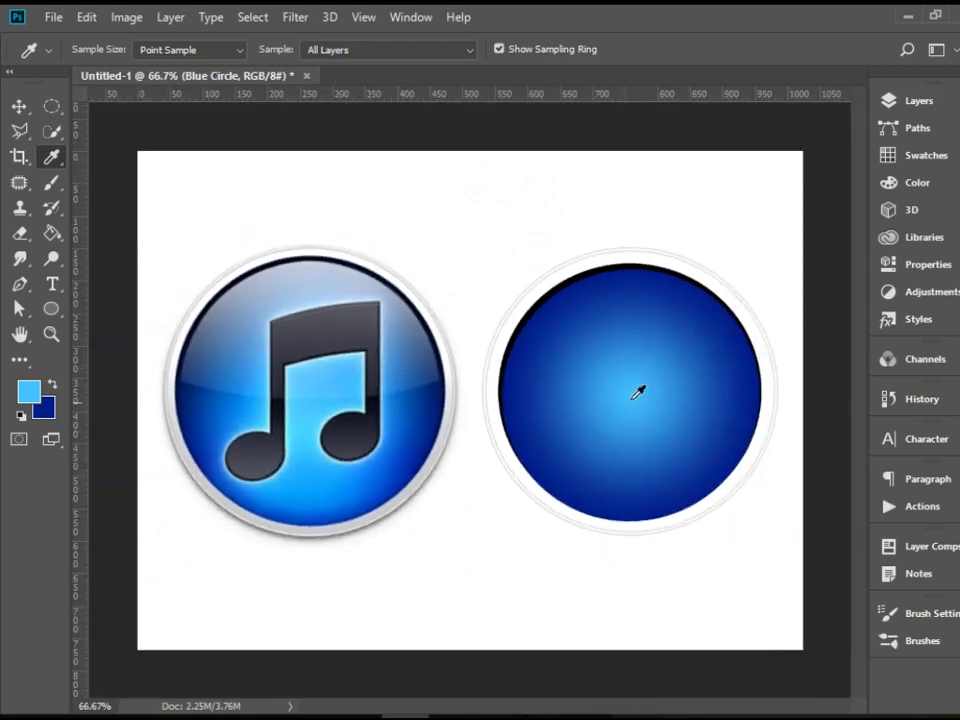
Draw a beamed-note custom shape about 213 × 251 px over the blue circle
left_click(59, 314)
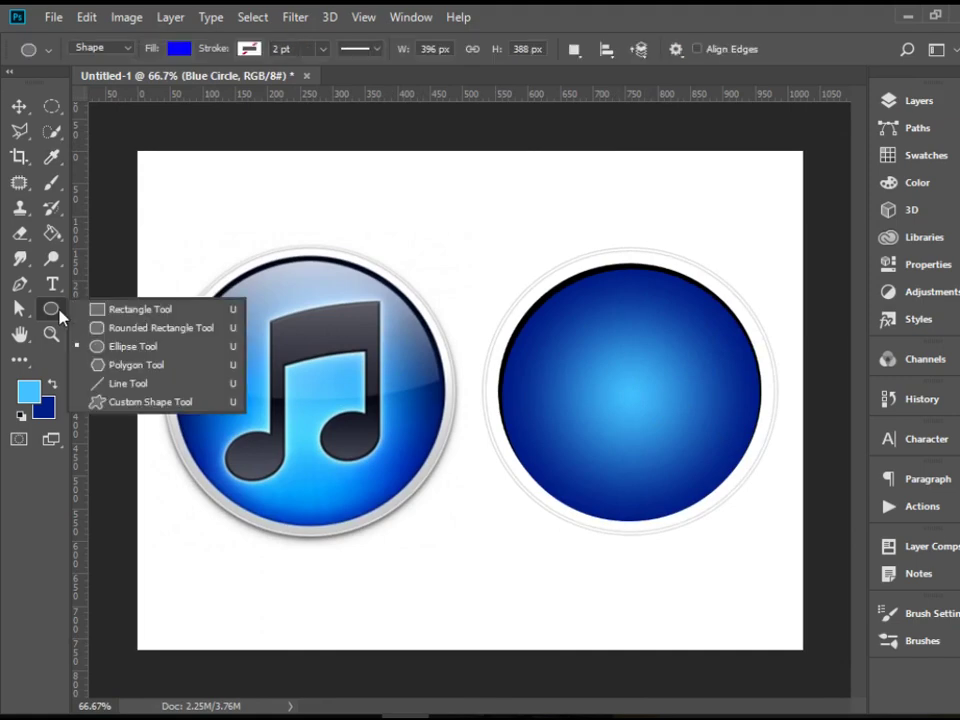
left_click(133, 404)
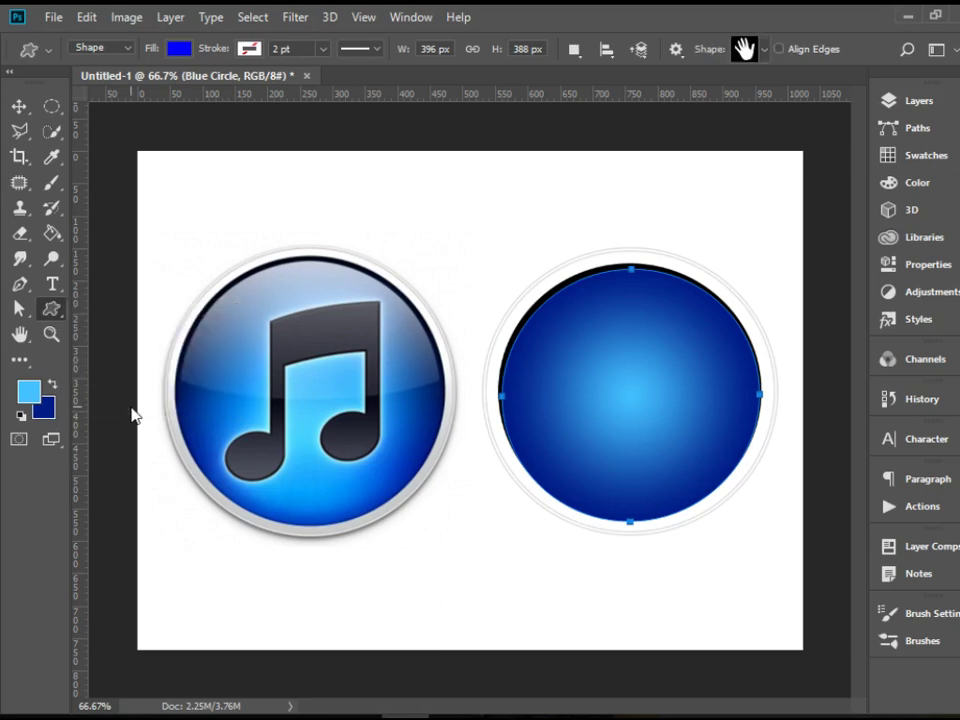
left_click(764, 52)
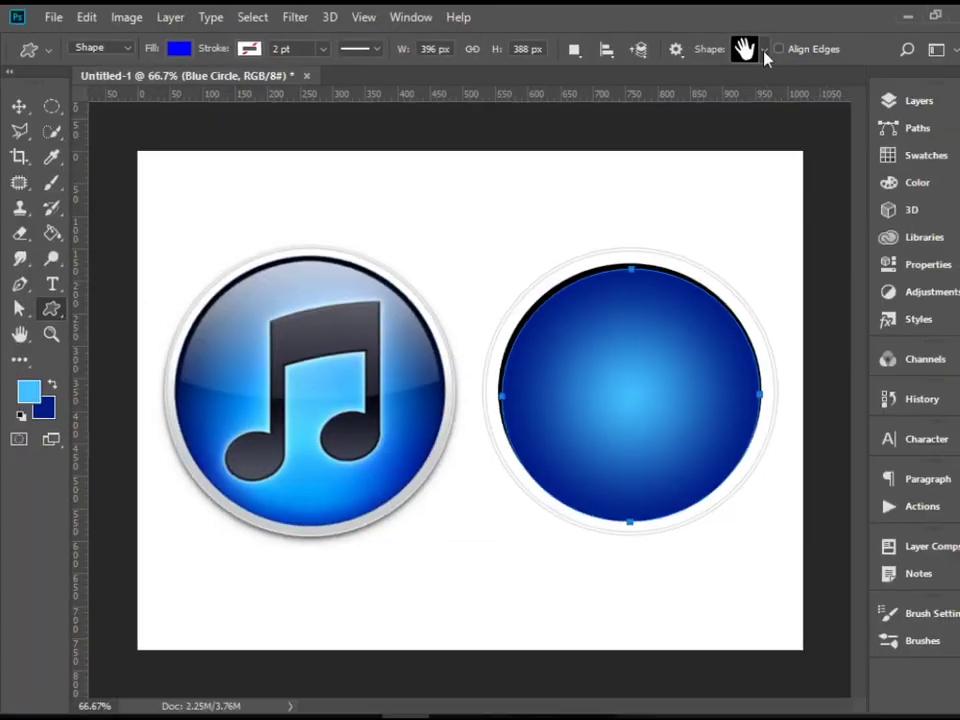
left_click(764, 94)
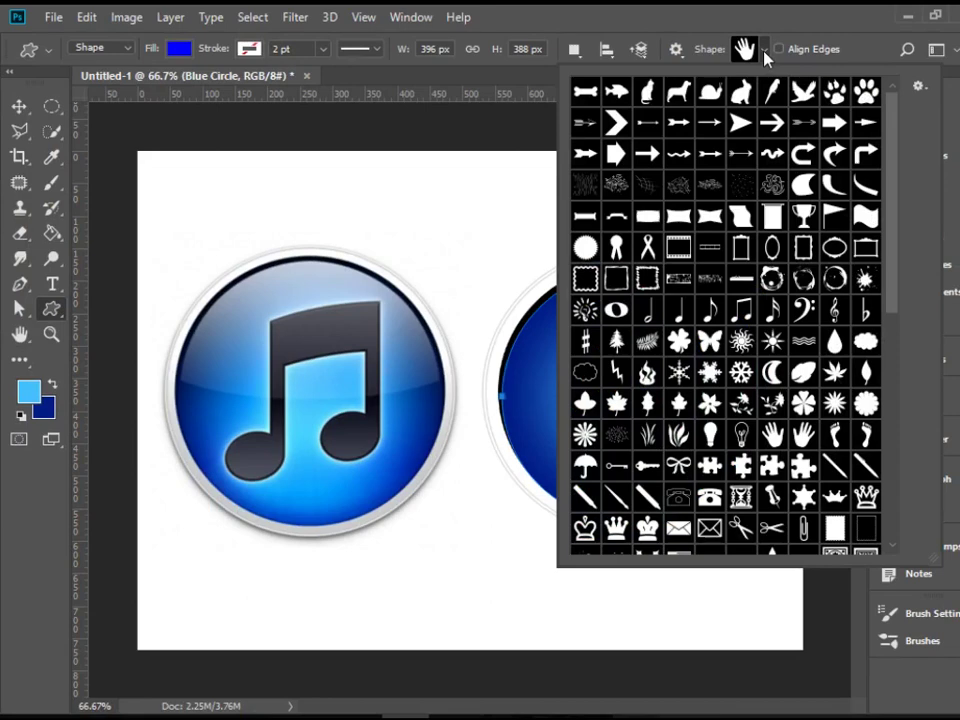
left_click(741, 310)
left_click(842, 34)
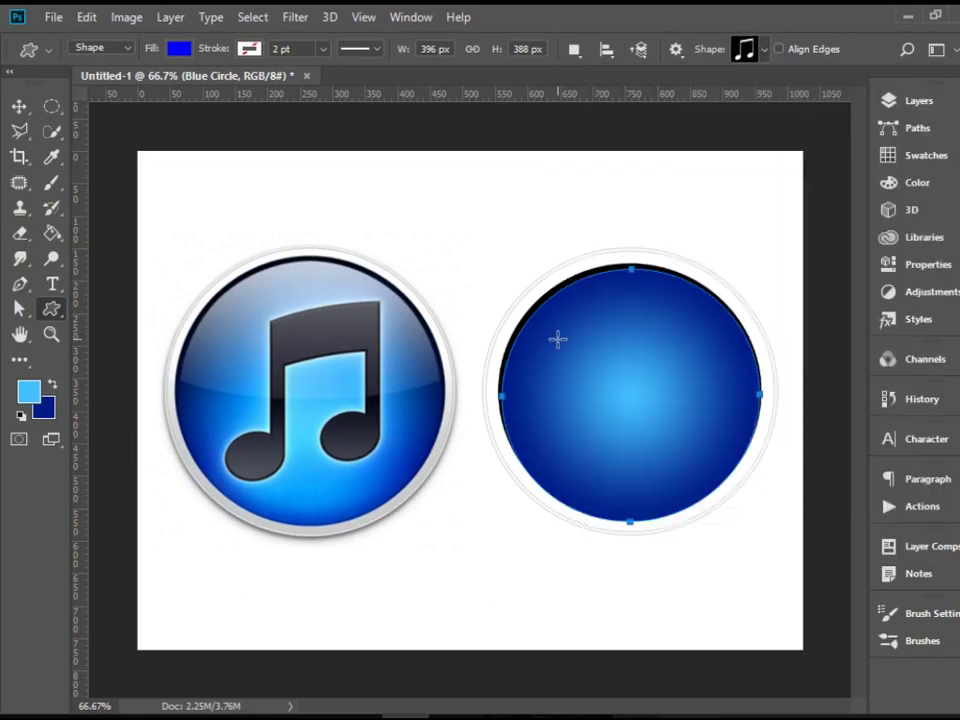
left_click_drag(557, 339, 764, 501)
Move the note shape up and slightly left inside the blue circle, level with the top of the reference note
key("v")
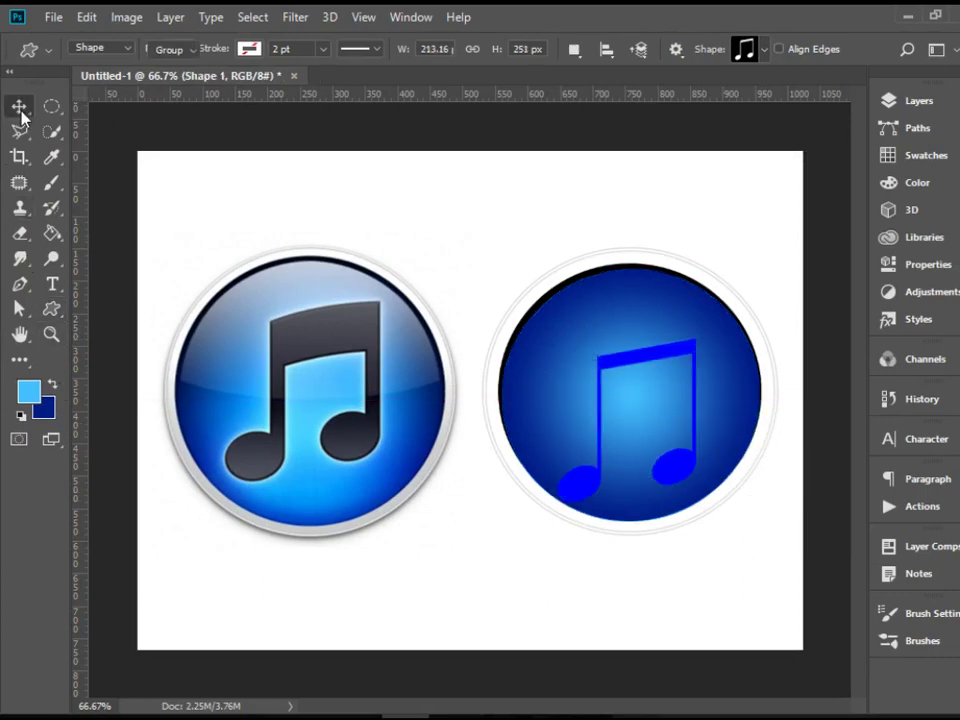
left_click_drag(690, 360, 678, 316)
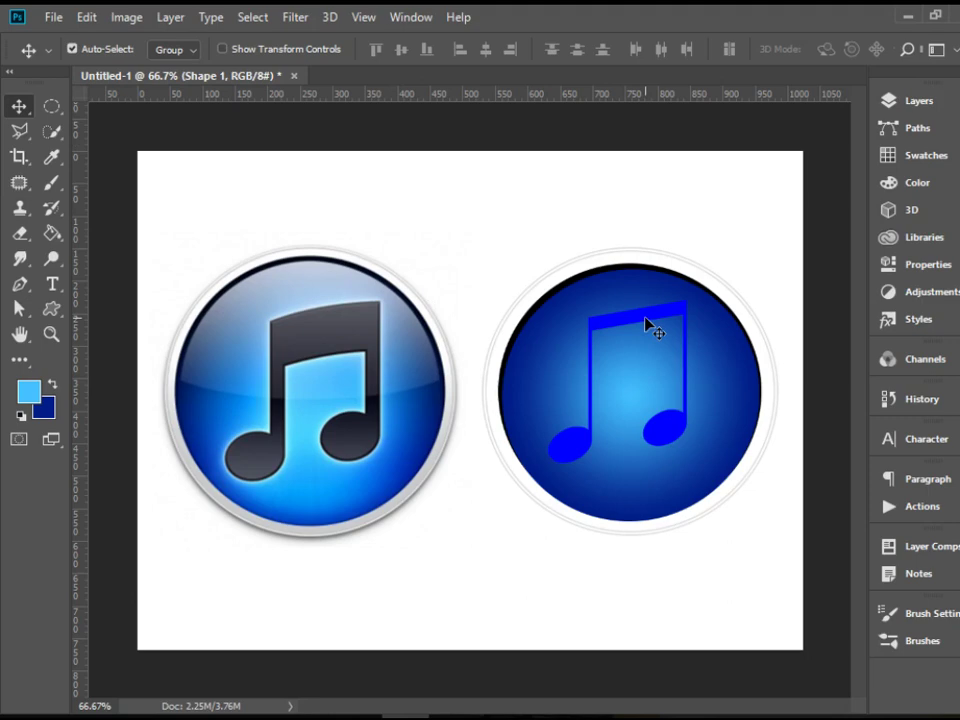
left_click_drag(645, 319, 649, 322)
Sample the reference note's near-black right stem as the background colour and its left note head's dark grey as the foreground colour
left_click(51, 156)
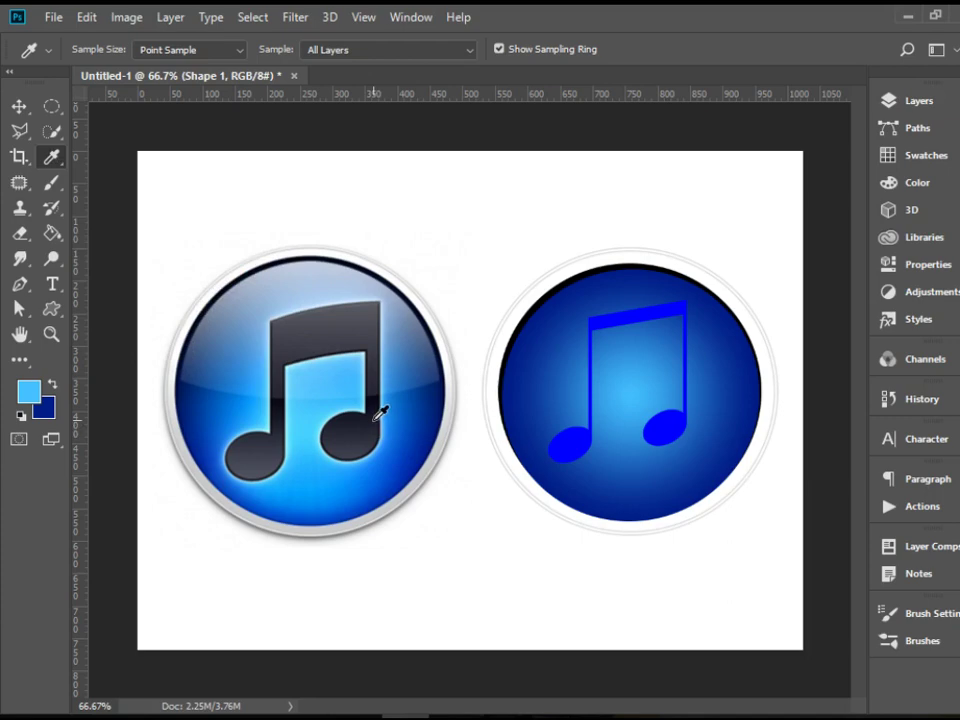
left_click(376, 407)
left_click(52, 386)
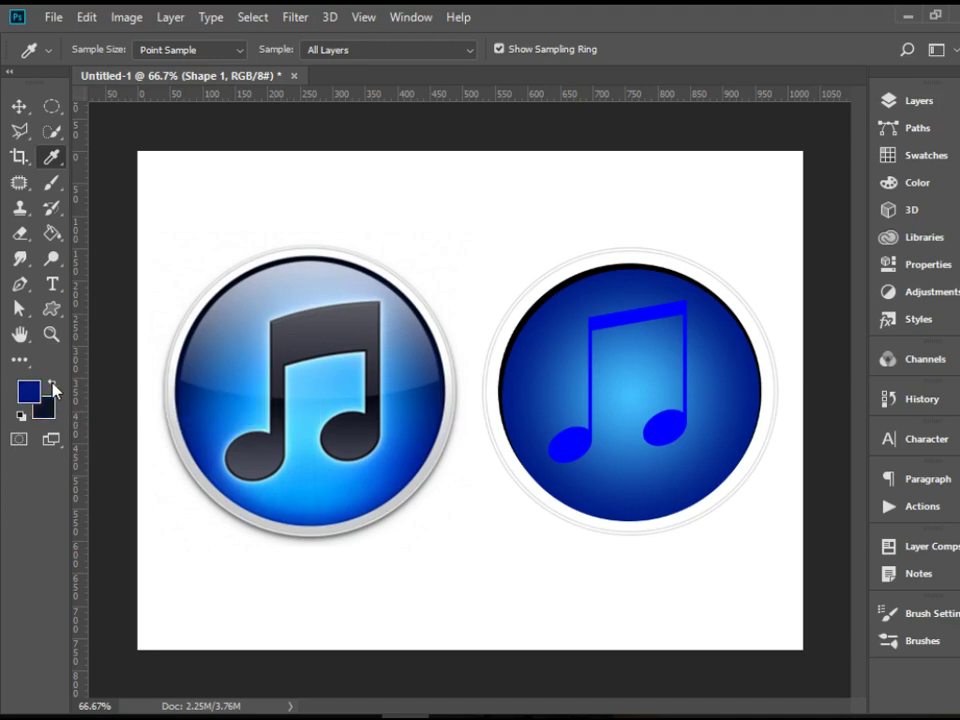
left_click(245, 466)
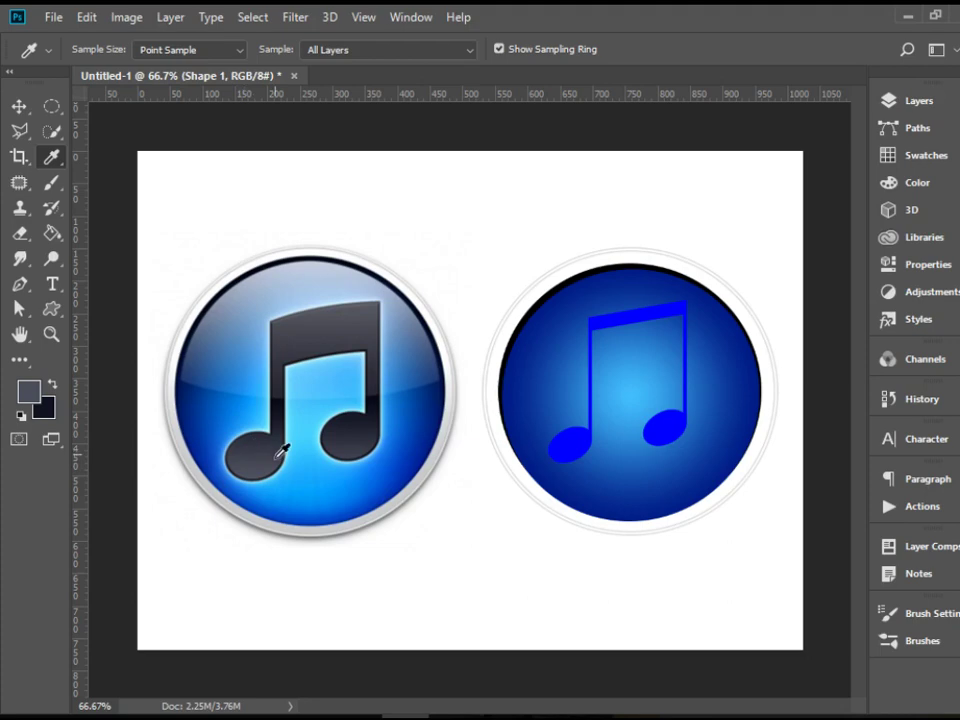
left_click(920, 100)
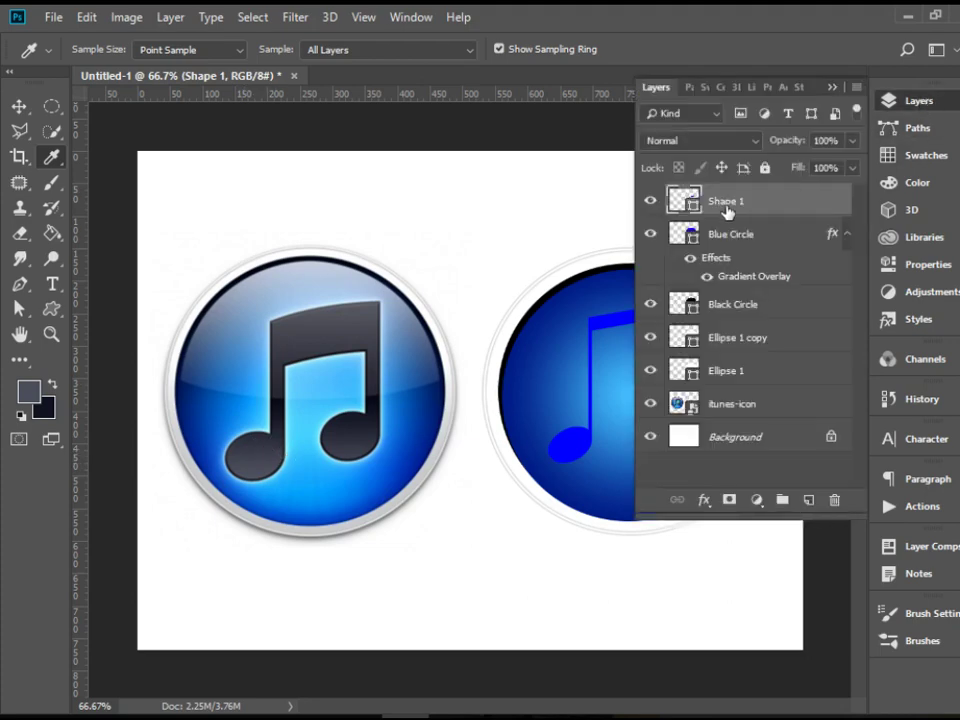
Rename the note shape's layer as "Music note"
double_click(726, 202)
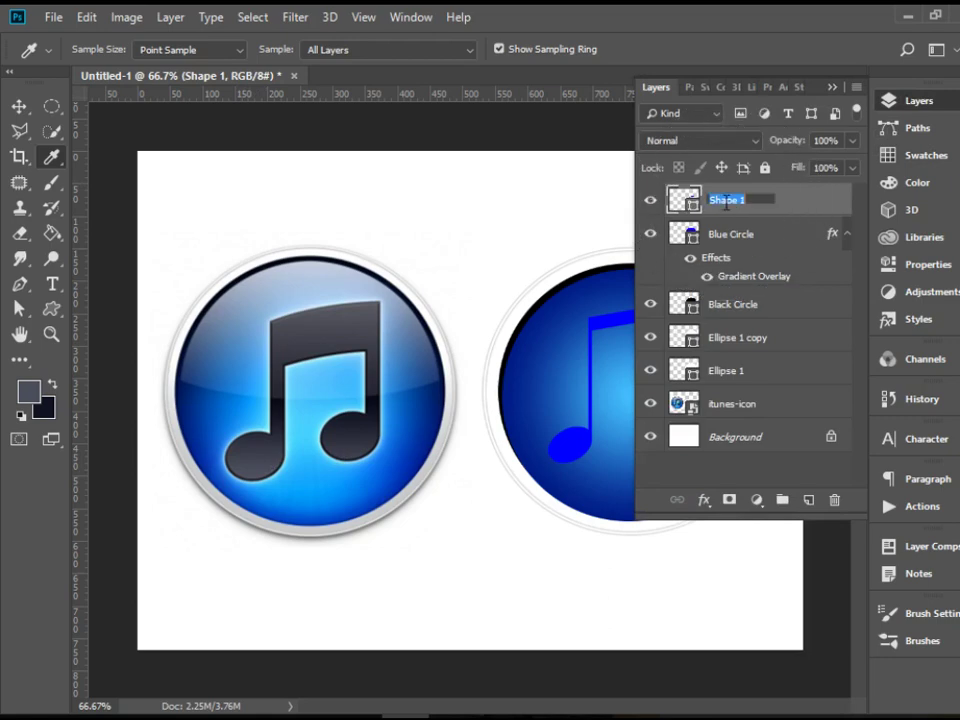
type("mu")
key("Return")
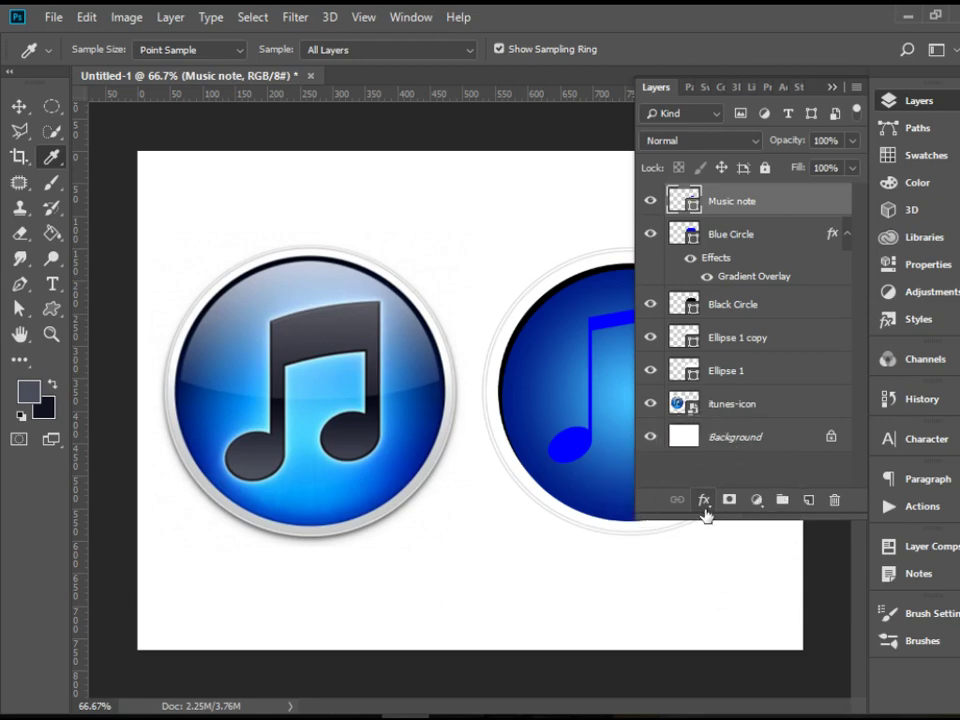
Add a Gradient Overlay to the Music note layer using the Foreground to Background gradient
left_click(19, 106)
left_click(529, 192)
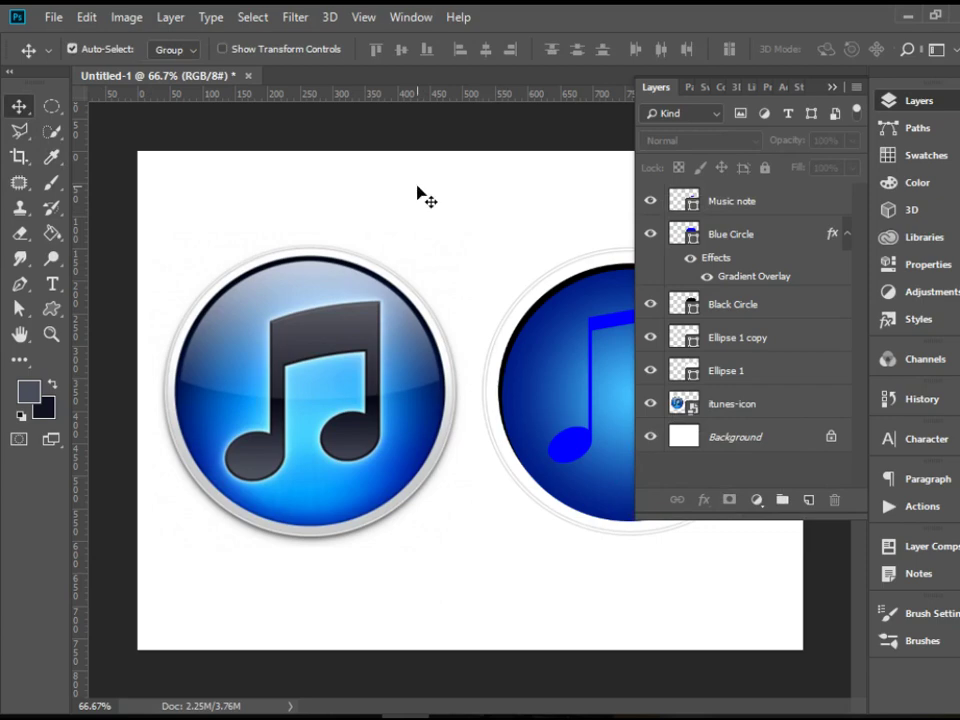
key("ctrl+plus")
left_click_drag(576, 204, 182, 176)
left_click(737, 200)
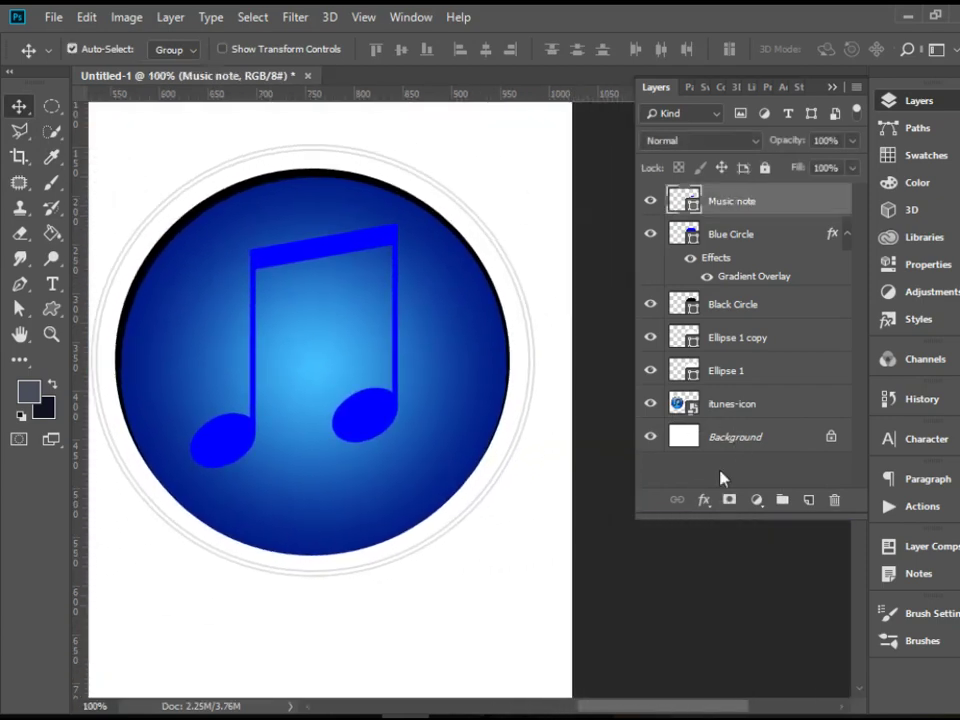
left_click(705, 500)
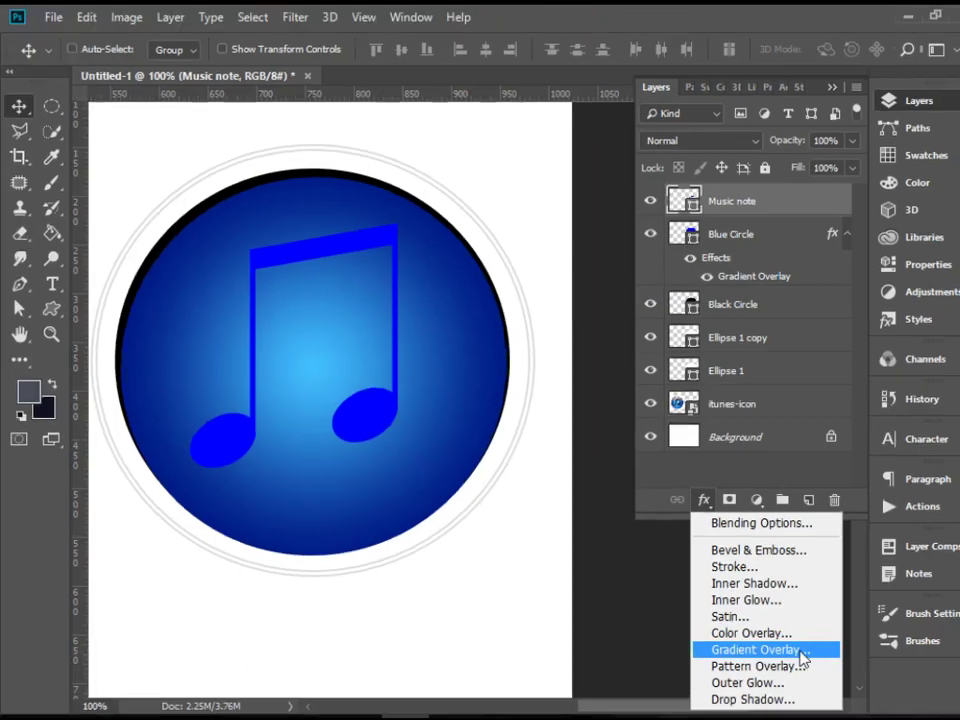
left_click(790, 650)
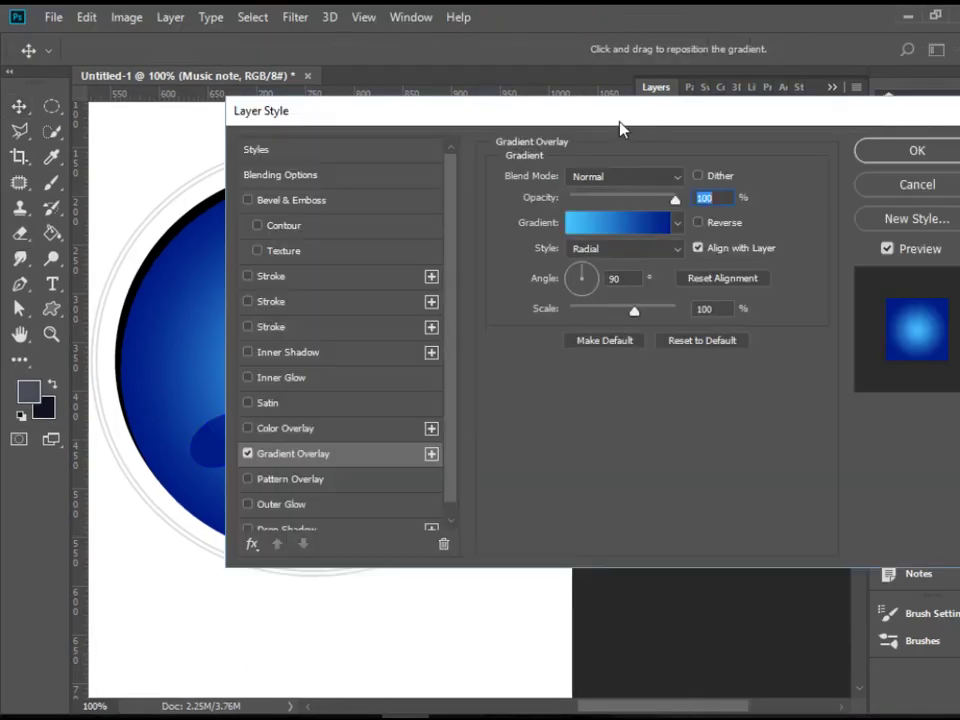
left_click_drag(620, 128, 816, 98)
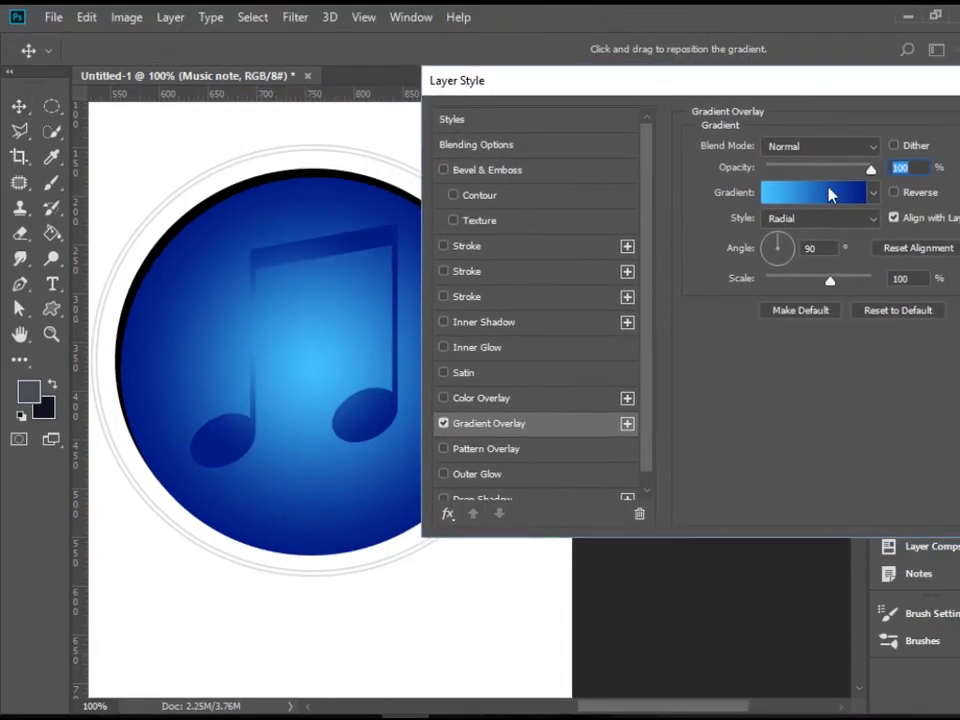
left_click(875, 194)
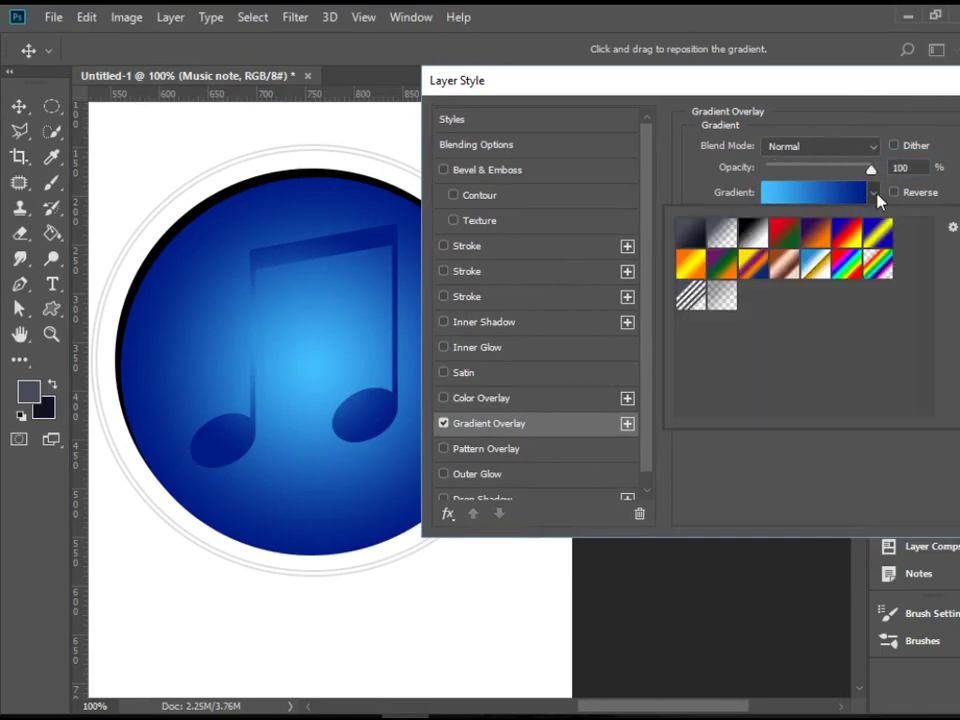
left_click(695, 240)
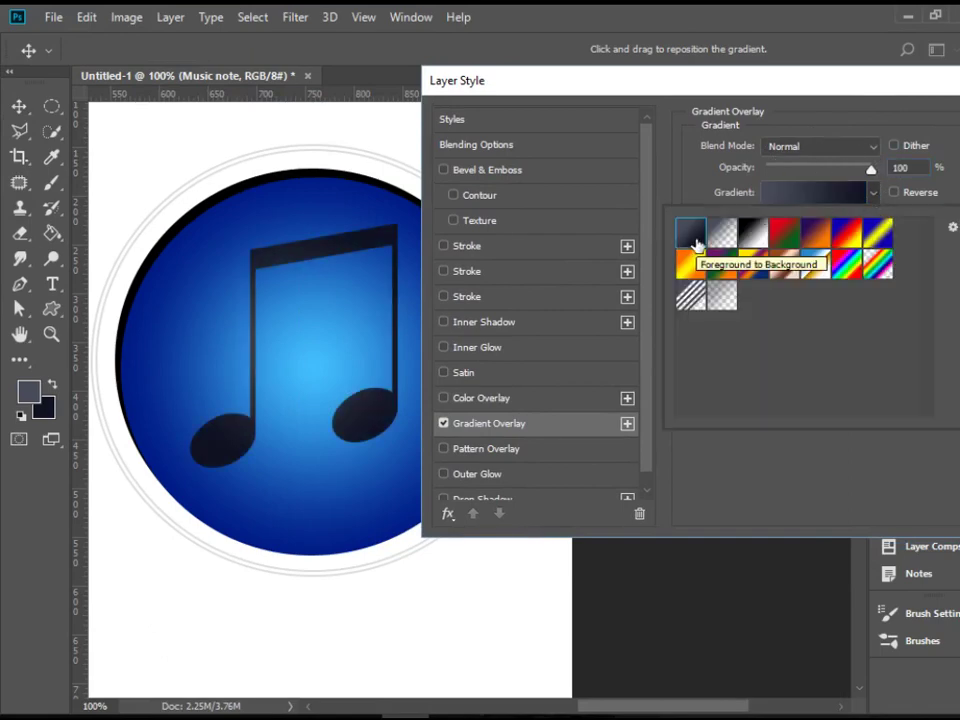
Set the note's gradient style to Linear and apply the layer style
left_click(901, 90)
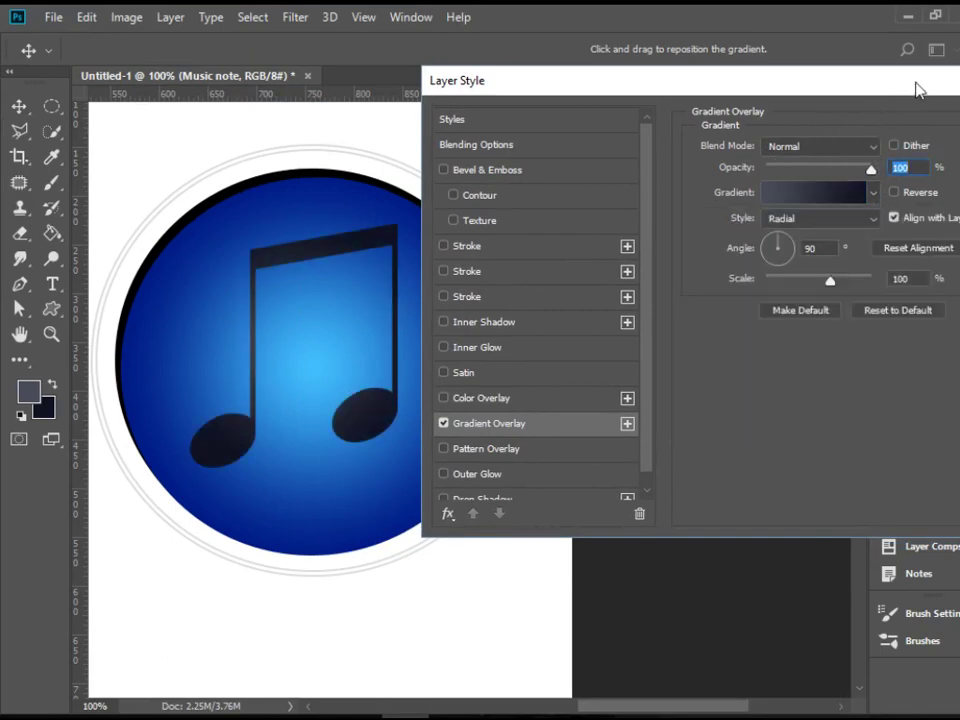
left_click(870, 222)
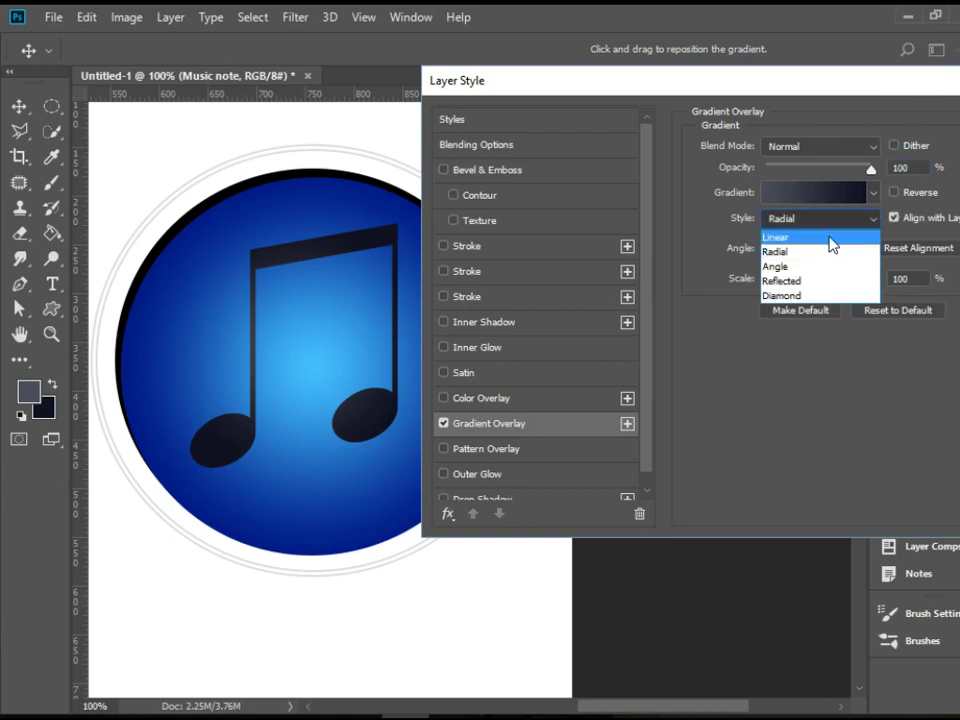
left_click(831, 240)
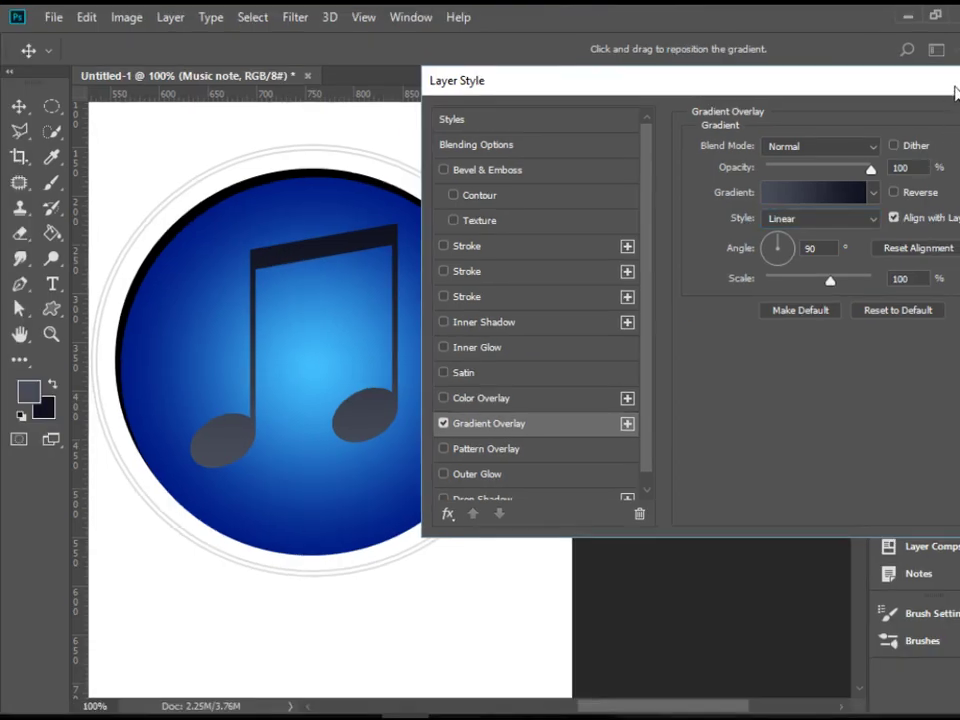
left_click_drag(955, 92, 706, 147)
left_click(838, 180)
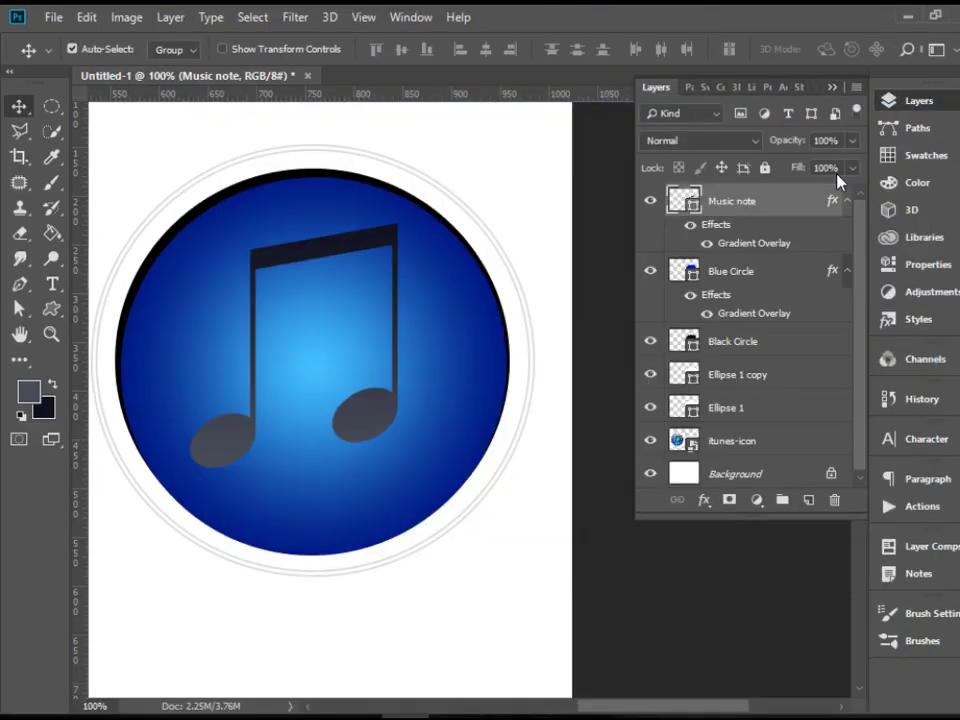
Add an Outer Glow effect to the Music note layer
left_click(367, 522)
left_click_drag(367, 522, 600, 521)
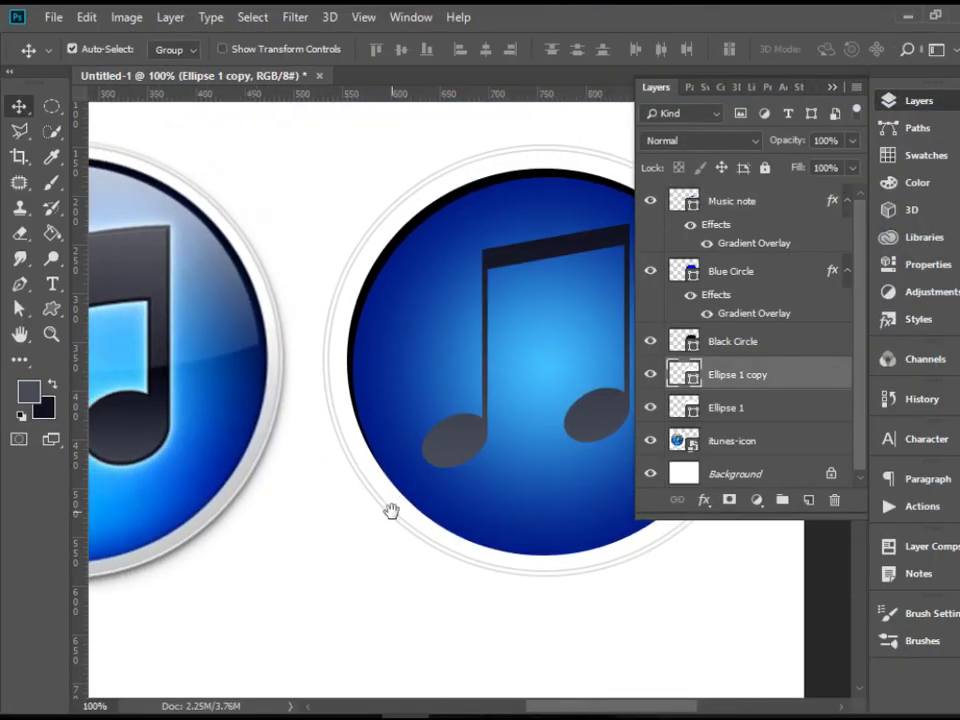
left_click_drag(390, 510, 413, 505)
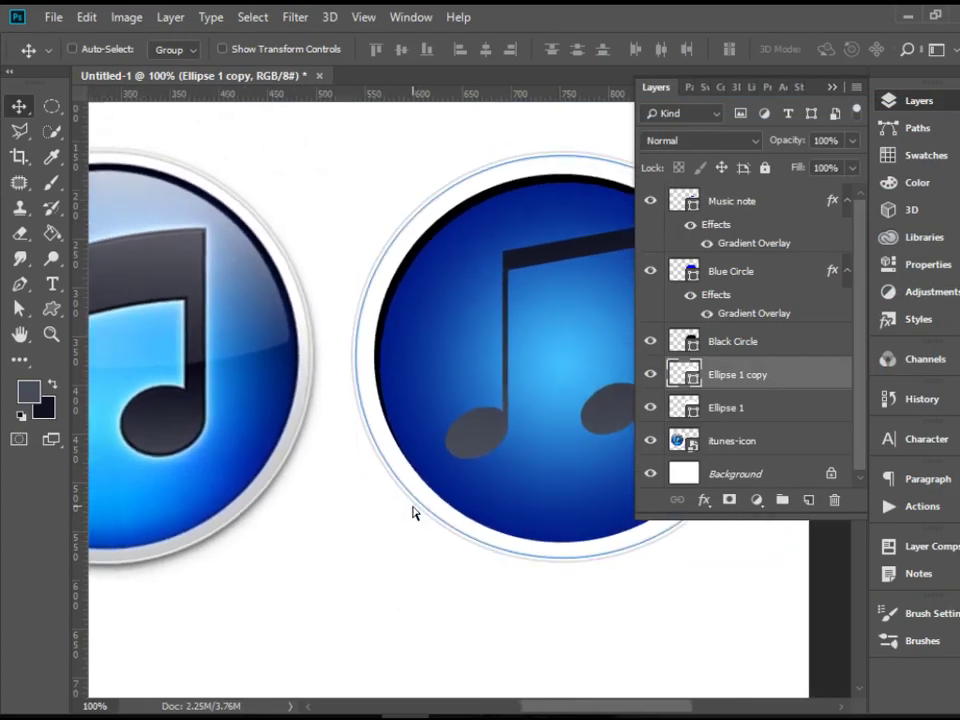
scroll(405, 500, "down", 1)
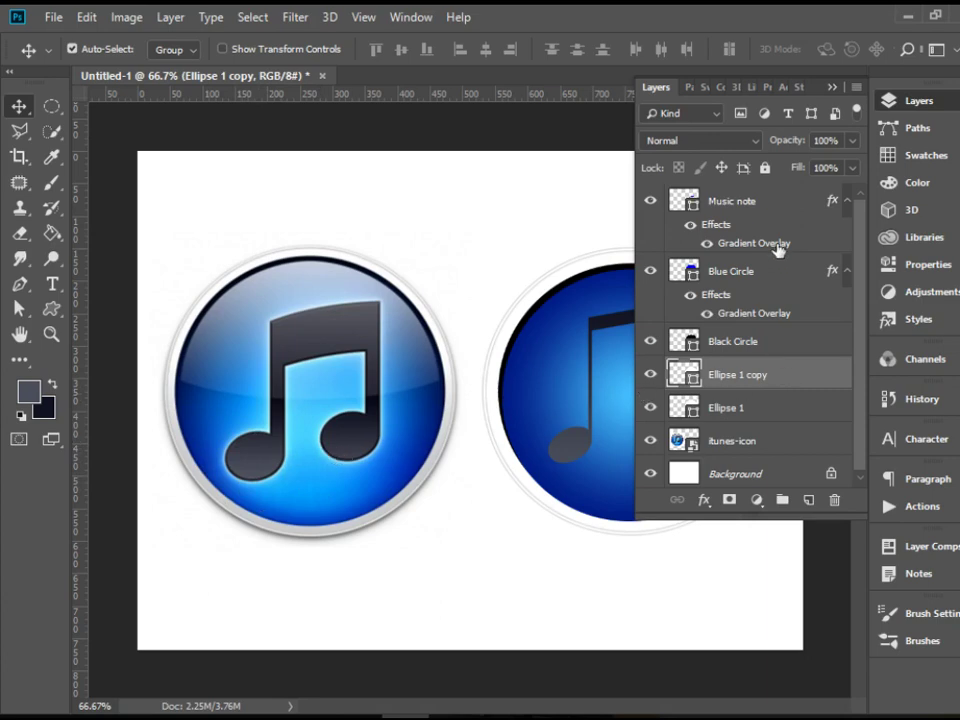
left_click(755, 197)
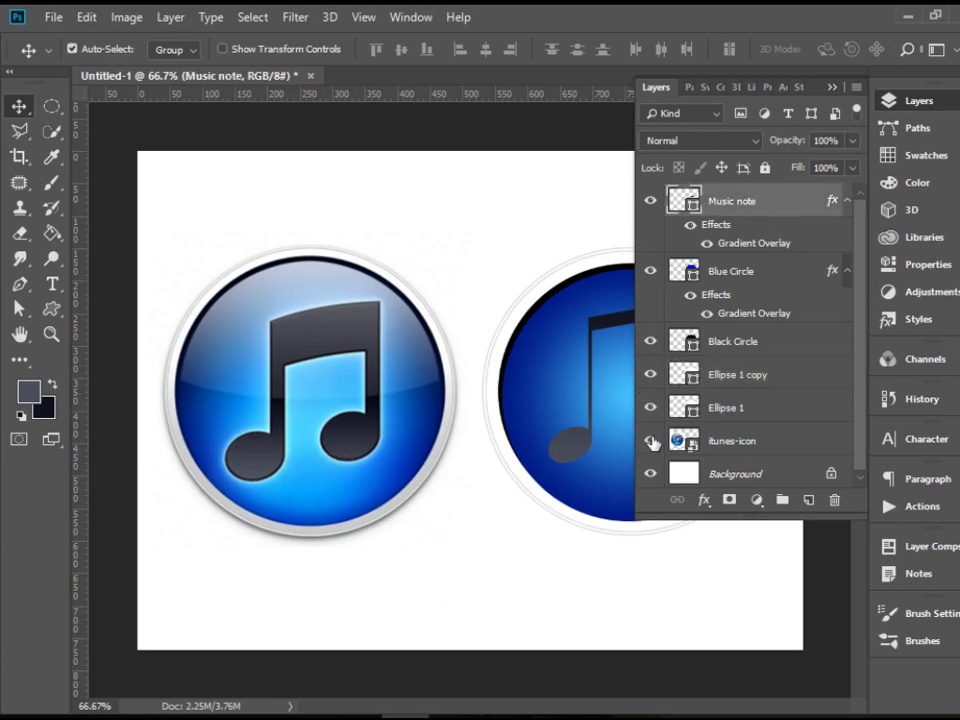
key("ctrl+plus")
key("ctrl+plus")
left_click_drag(587, 414, 143, 333)
key("ctrl+minus")
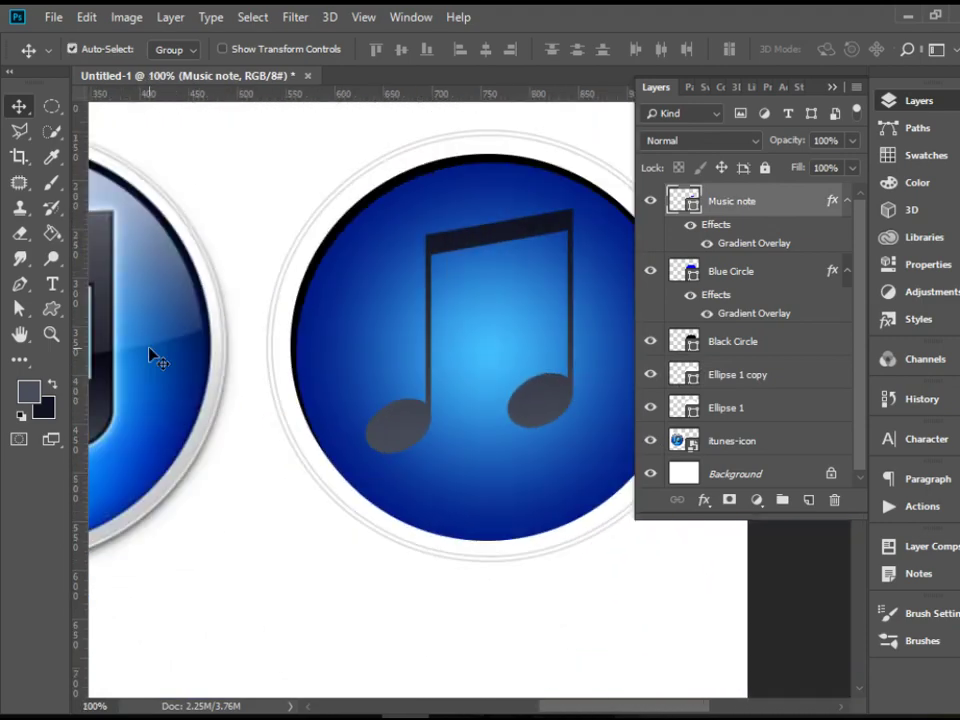
left_click(709, 505)
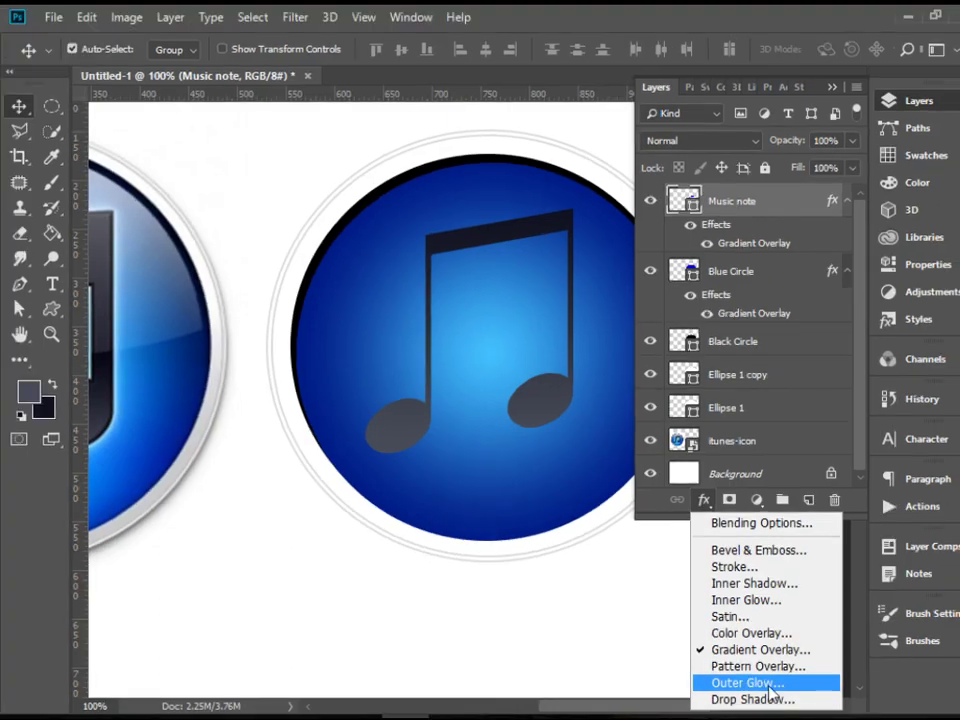
left_click(770, 686)
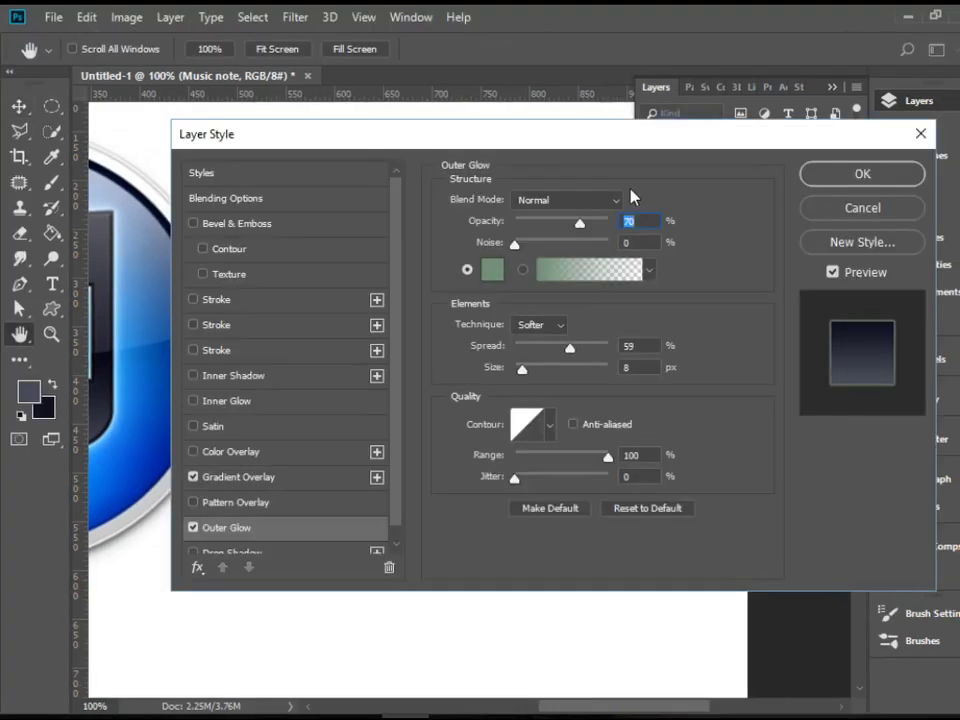
Change the note's outer glow colour to near-white
left_click_drag(590, 145, 959, 137)
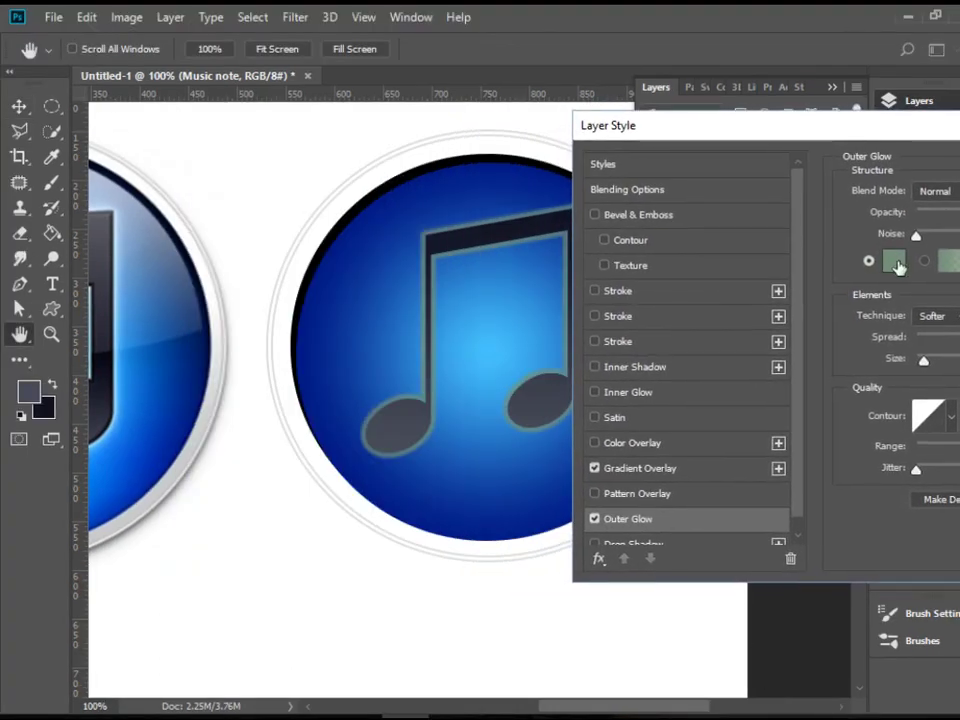
left_click_drag(954, 134, 720, 138)
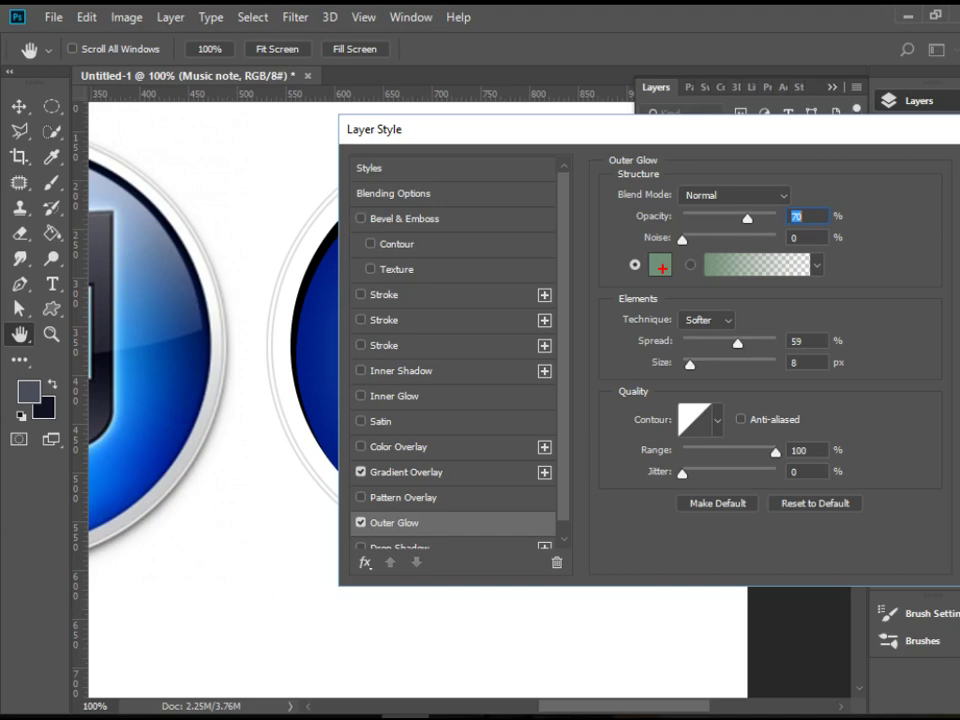
left_click(660, 265)
left_click_drag(392, 285, 253, 175)
left_click(690, 164)
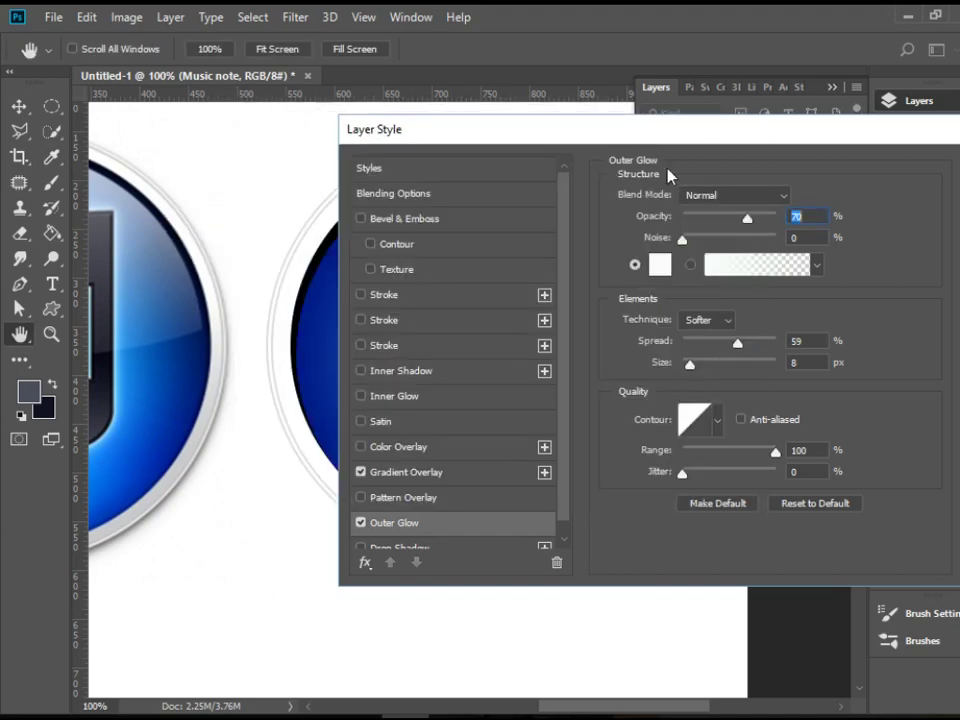
Set the outer glow's spread to 26% and apply the layer style to the note
left_click_drag(691, 137, 836, 103)
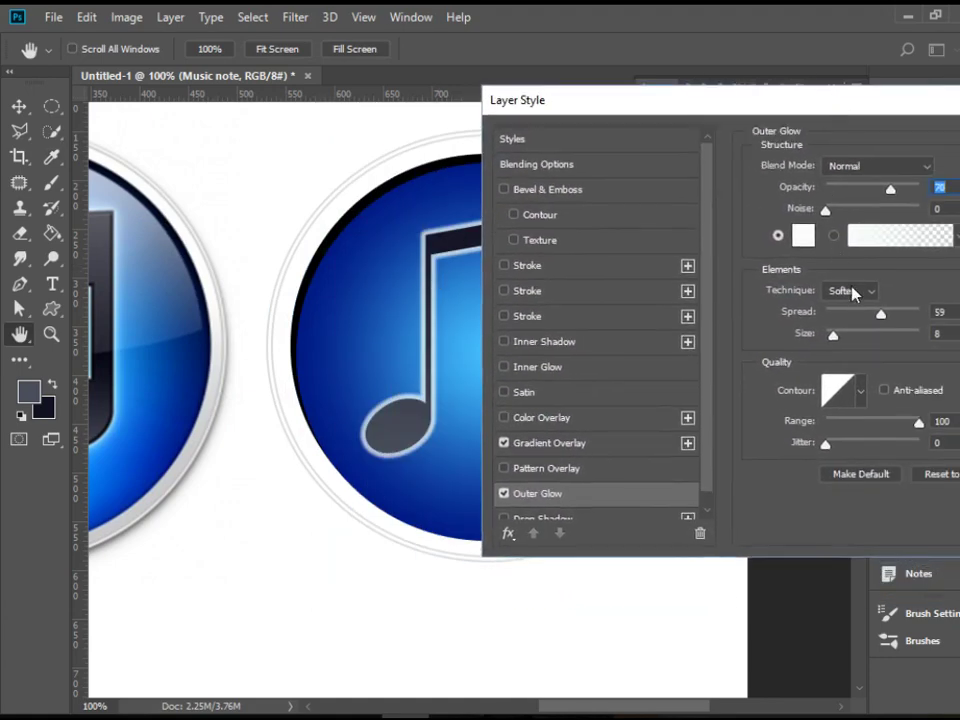
left_click_drag(880, 314, 846, 316)
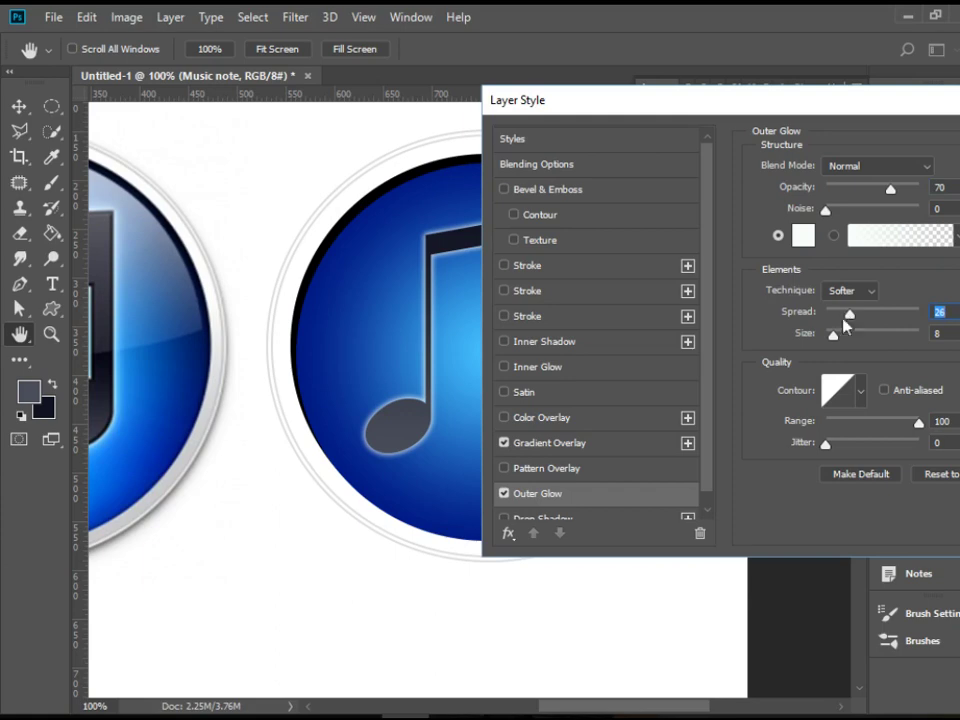
left_click_drag(912, 106, 874, 104)
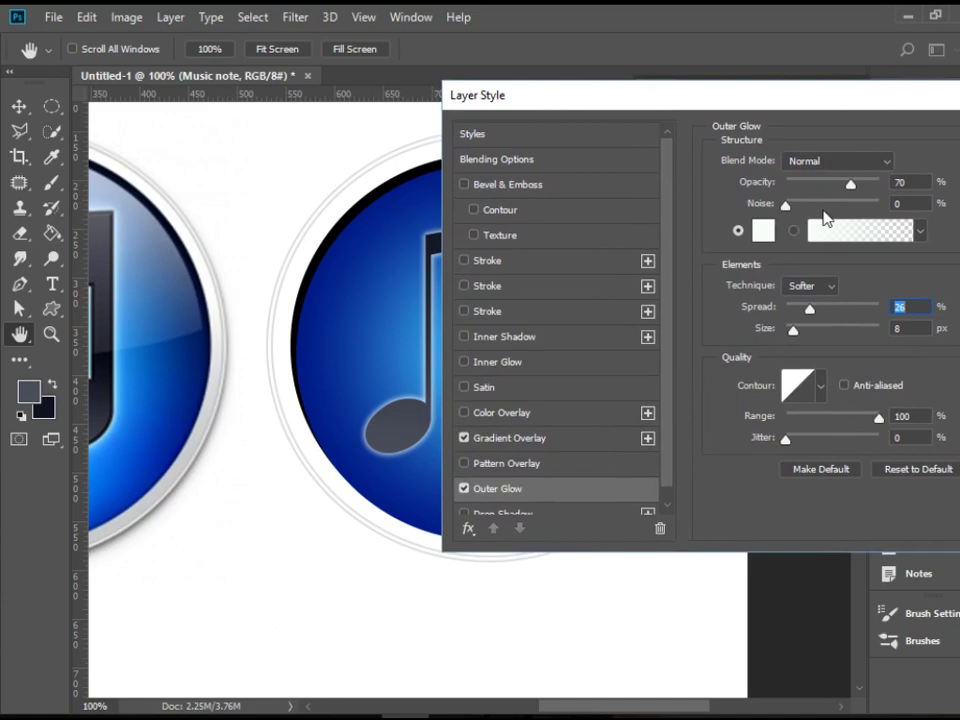
left_click(913, 182)
left_click_drag(903, 106, 782, 117)
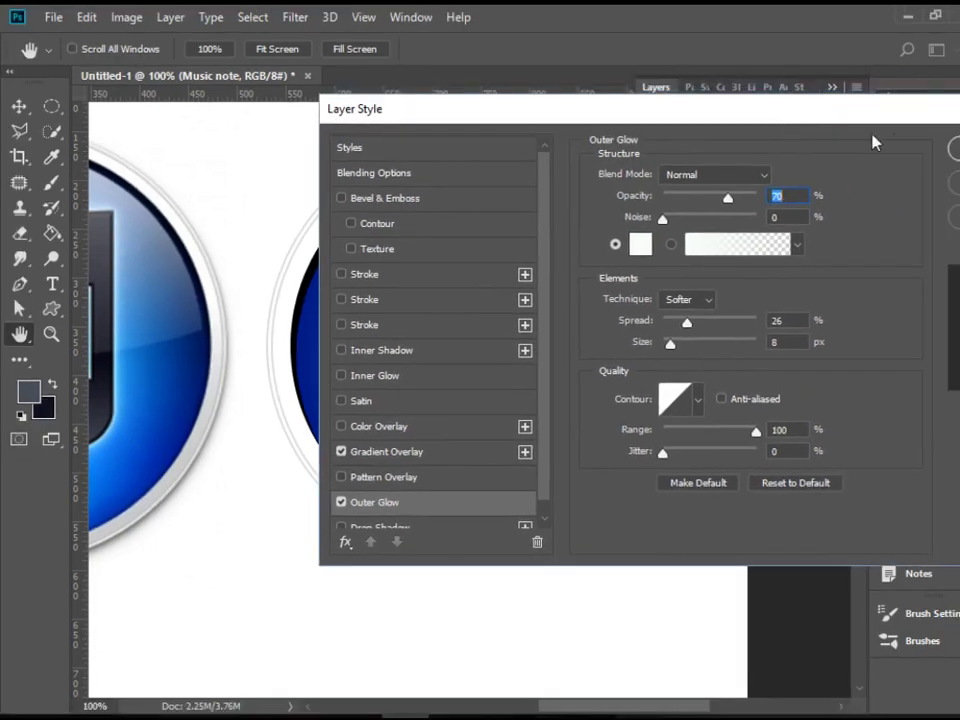
left_click(952, 150)
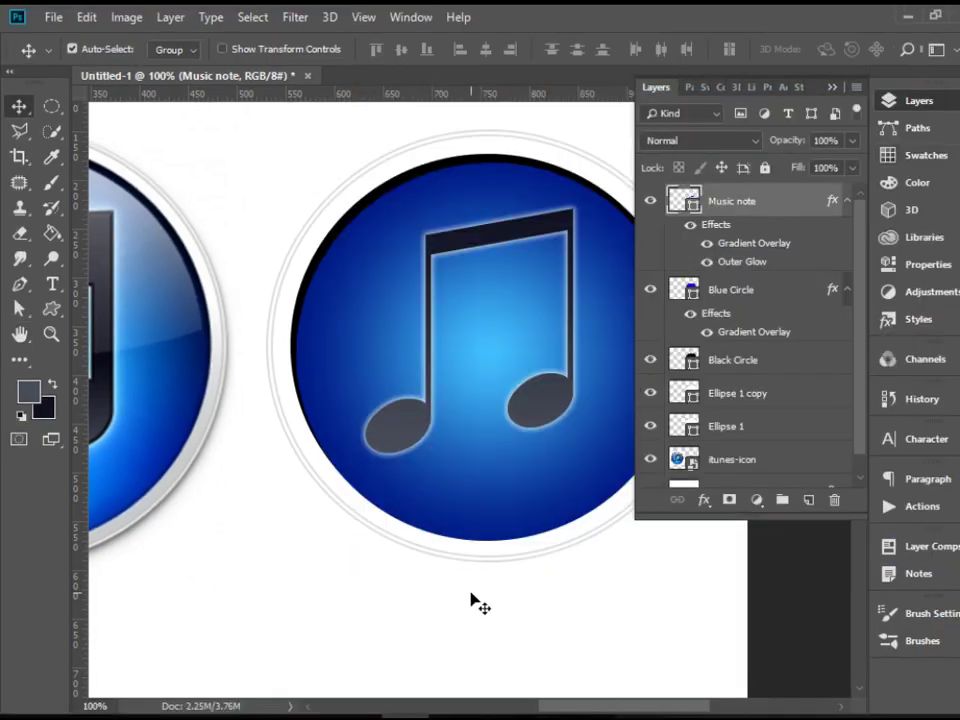
Add a Bevel & Emboss effect to the Music note layer
left_click_drag(390, 559, 551, 561)
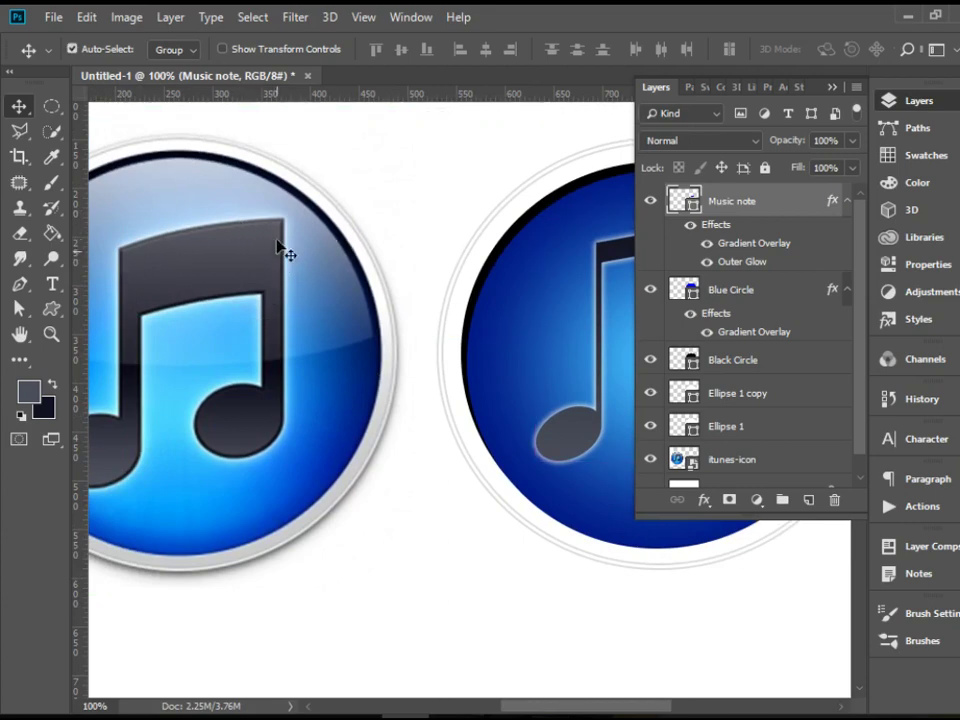
left_click_drag(570, 304, 375, 290)
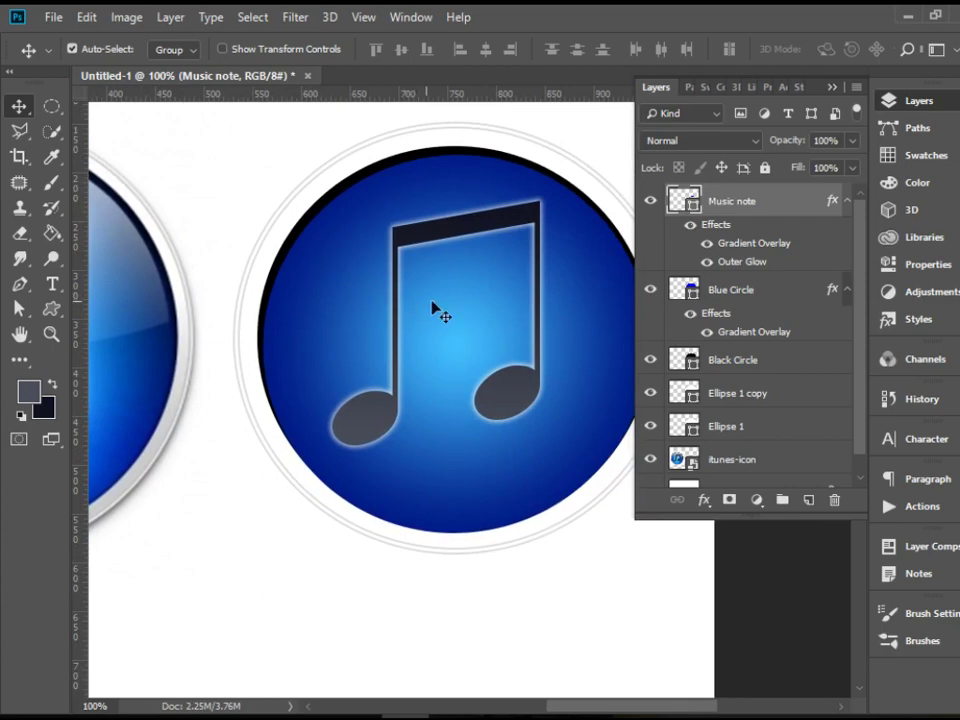
left_click(705, 502)
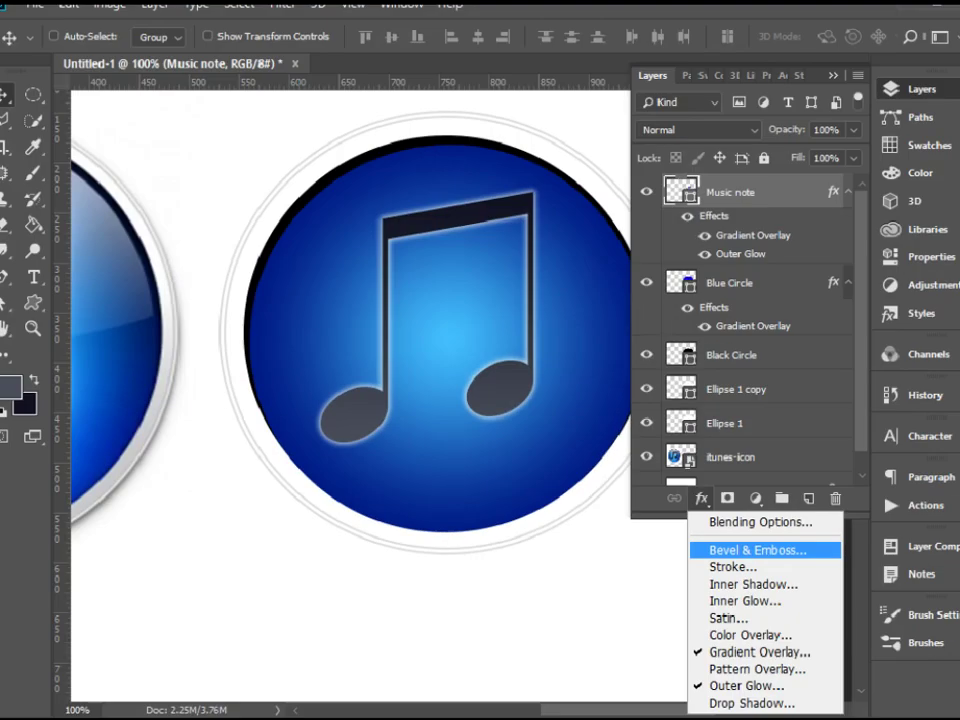
left_click(725, 549)
left_click_drag(720, 113, 687, 459)
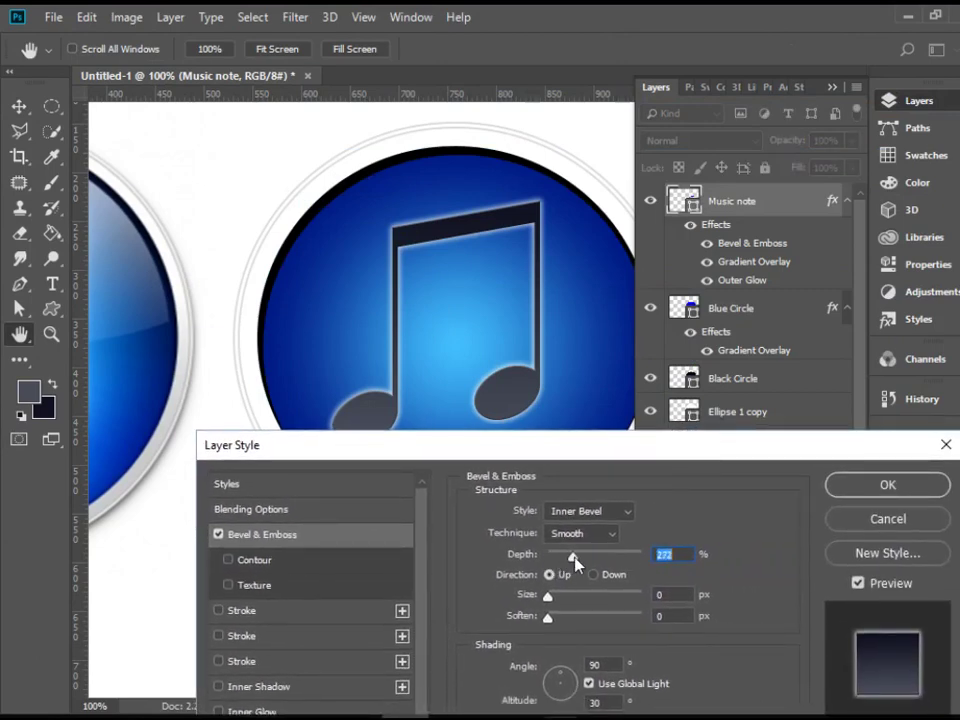
Set the note's bevel depth to 324% and its size to 2 px, and apply the layer style
mouse_move(574, 563)
left_mouse_down()
mouse_move(641, 563)
mouse_move(578, 557)
left_mouse_up()
mouse_move(547, 598)
left_mouse_down()
mouse_move(556, 601)
mouse_move(549, 607)
left_mouse_up()
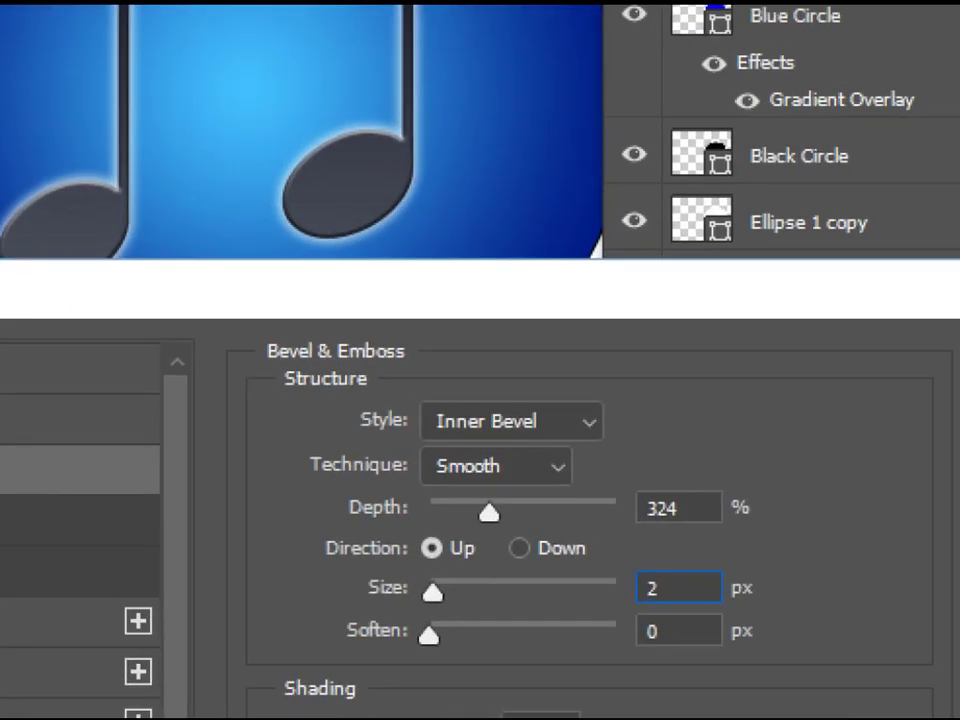
left_click(667, 606)
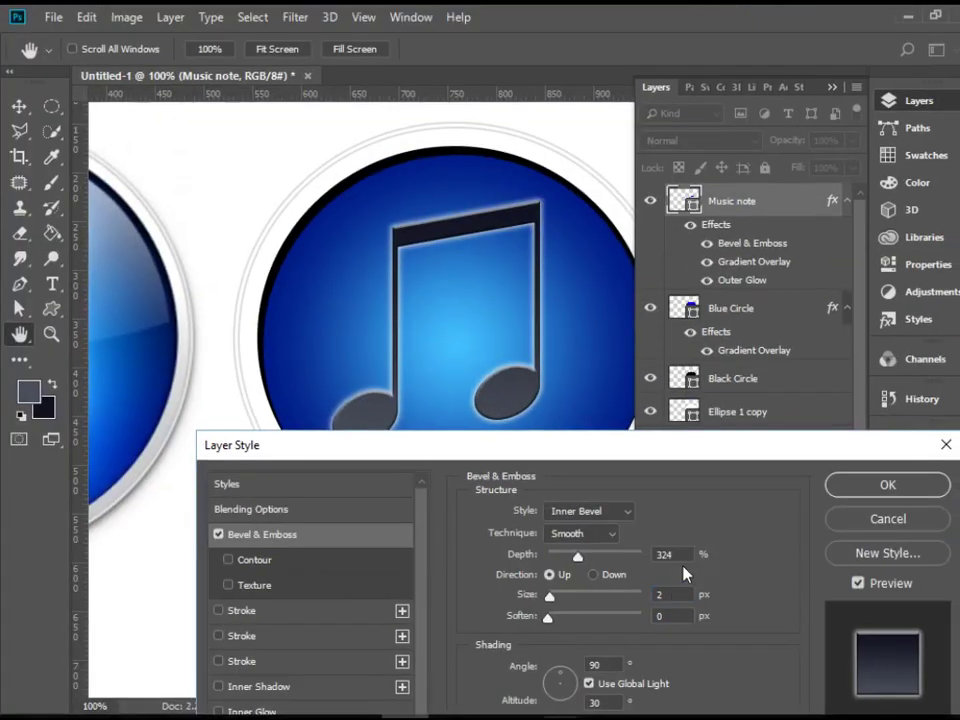
left_click(850, 498)
left_click(530, 497)
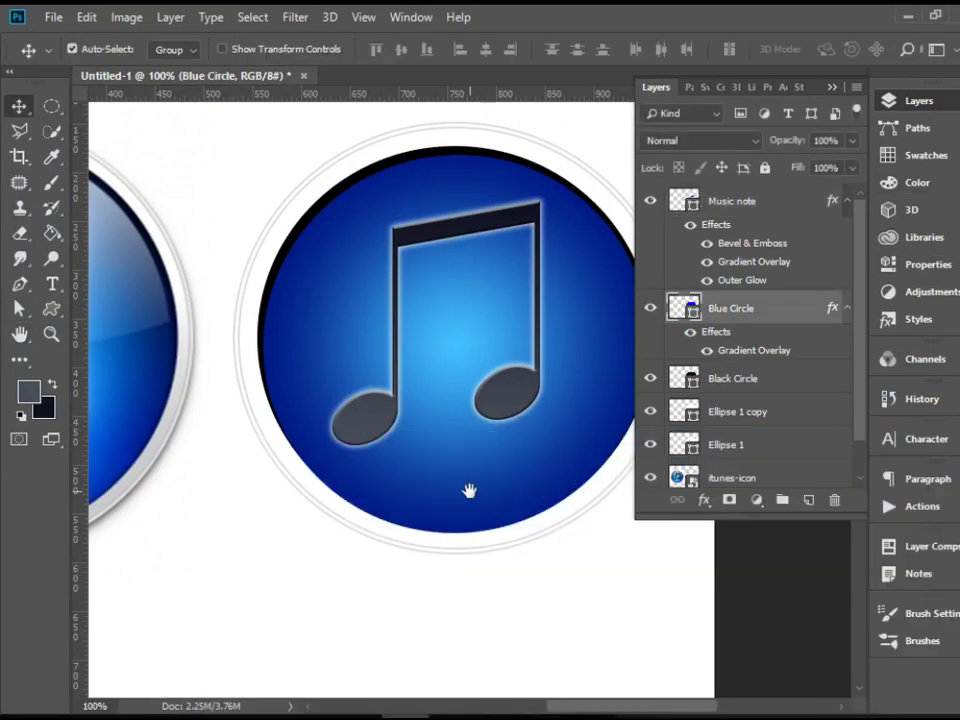
Add a Drop Shadow effect to the Ellipse 1 layer
key("ctrl+minus")
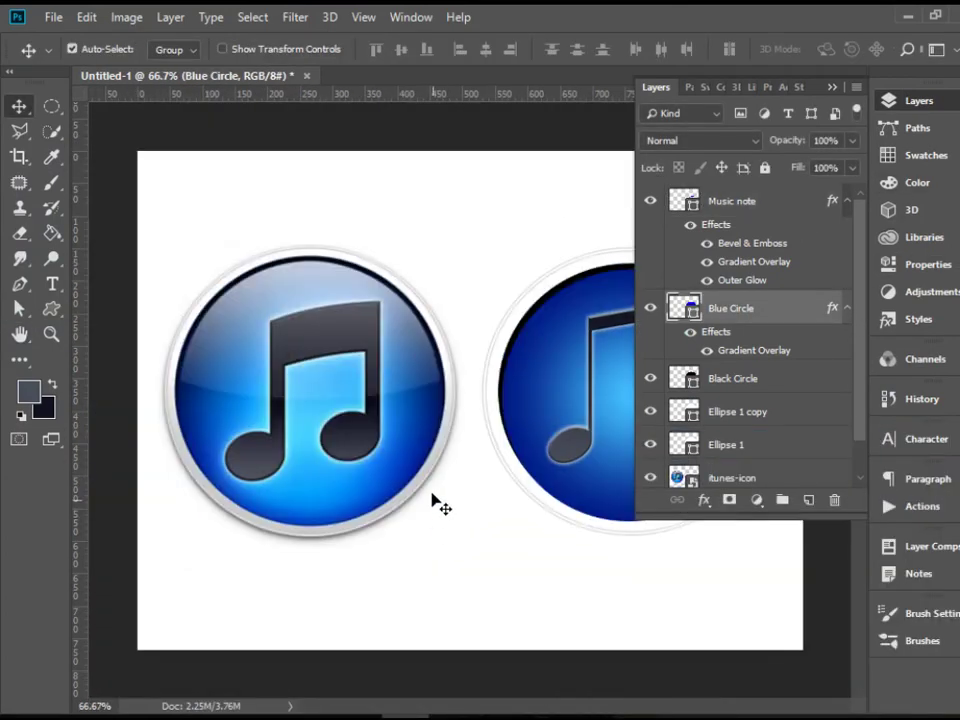
left_click(893, 102)
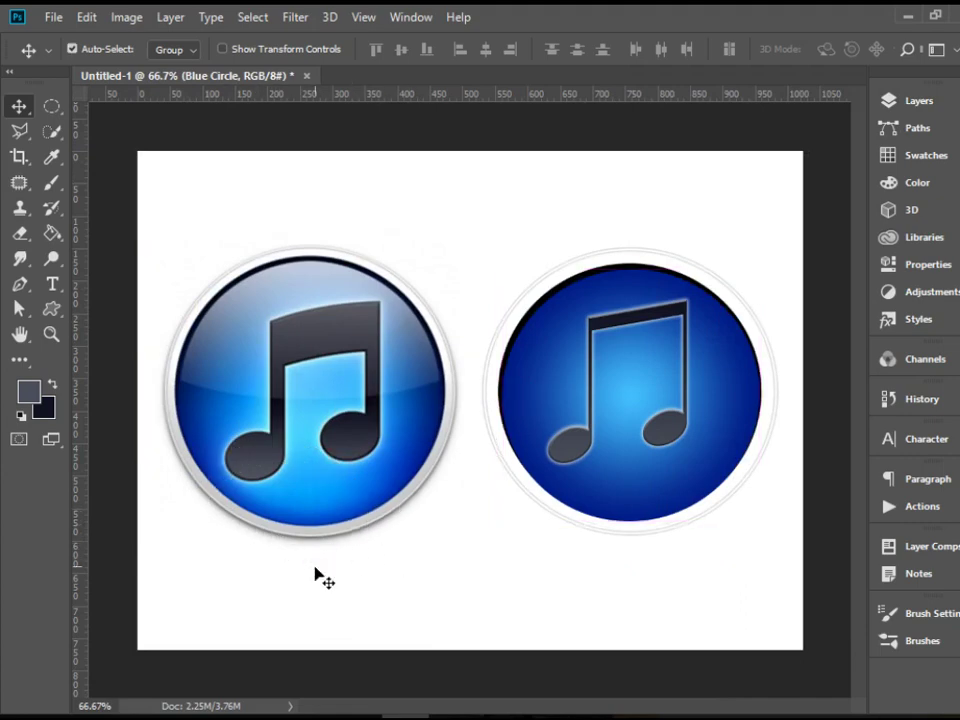
left_click(926, 108)
scroll(857, 280, "down", 2)
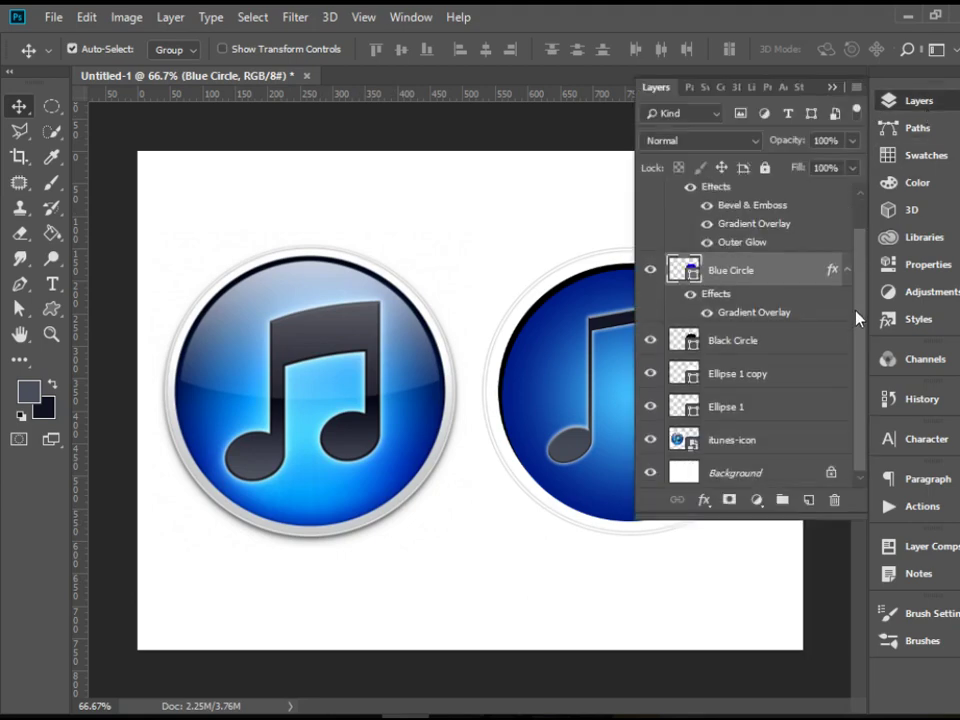
left_click(756, 412)
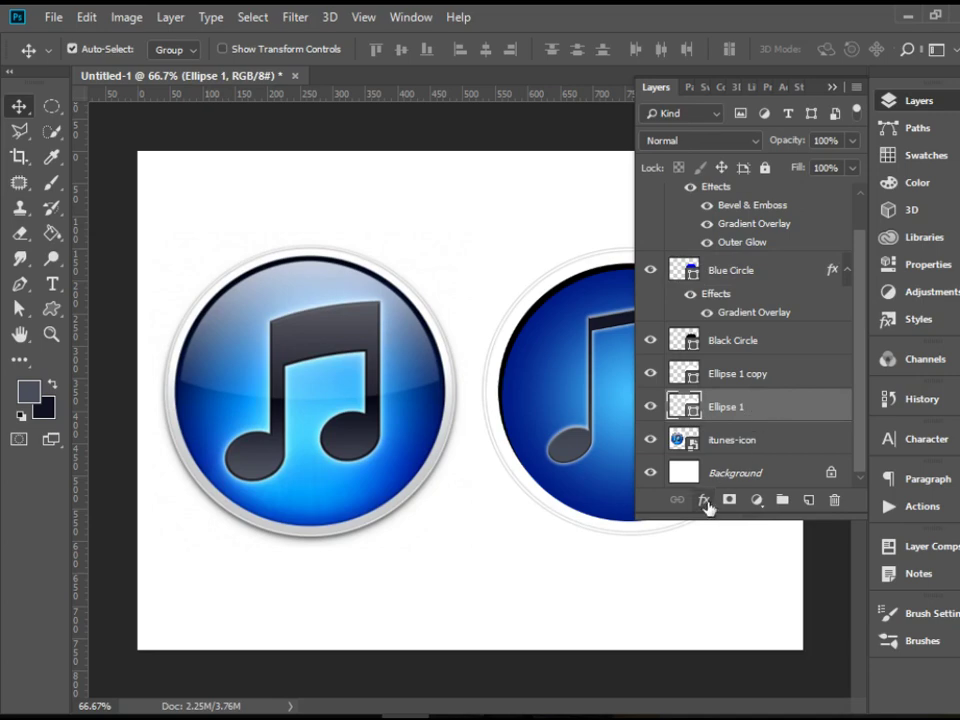
key("ctrl")
scroll(640, 558, "up", 1)
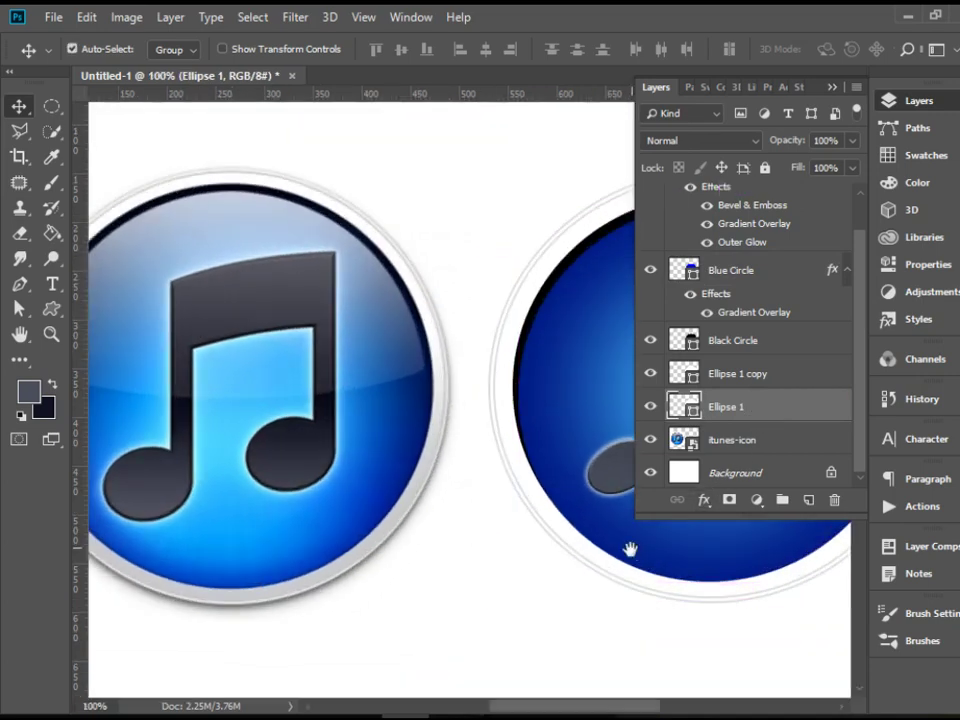
left_click_drag(630, 551, 229, 483)
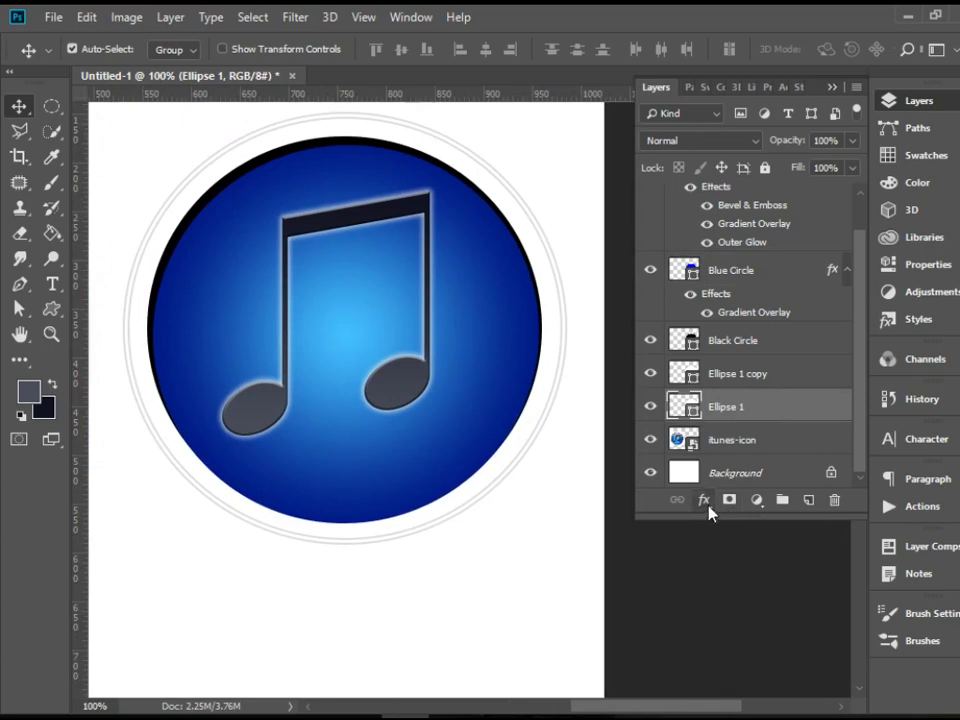
left_click(706, 501)
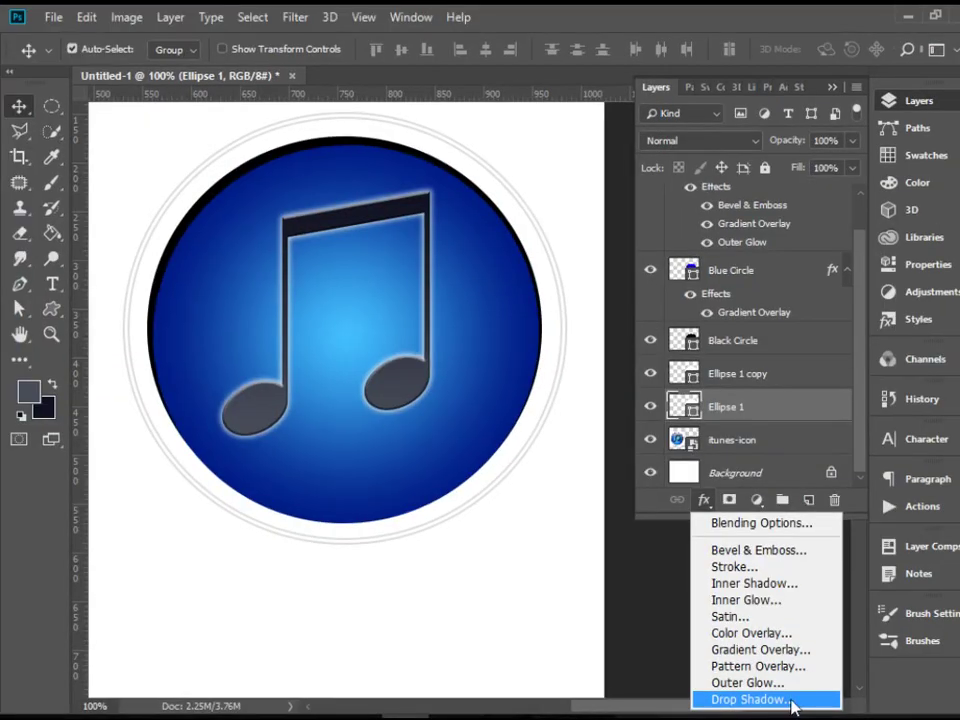
left_click(790, 646)
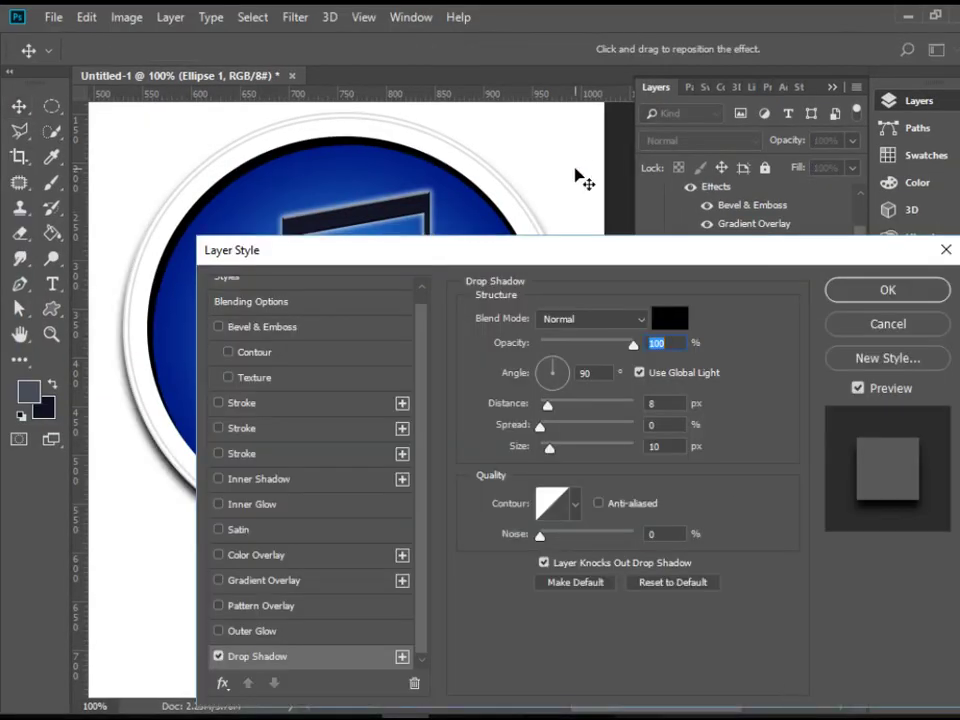
left_click_drag(536, 258, 784, 161)
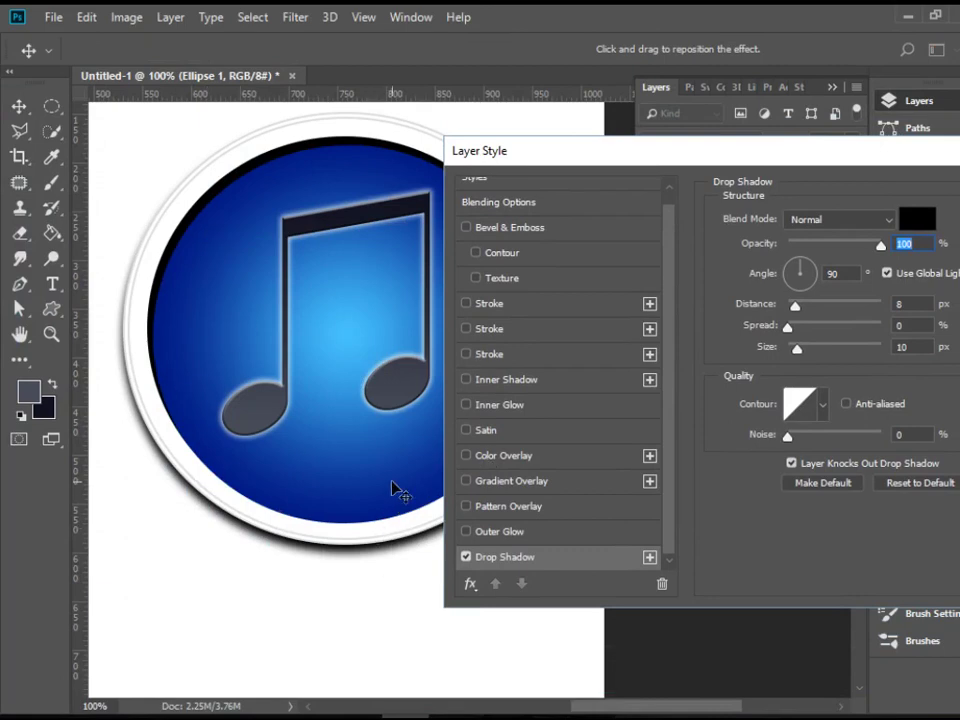
Set the drop shadow's opacity to 20% and its distance to 6 px, and apply the layer style
left_click_drag(877, 247, 807, 251)
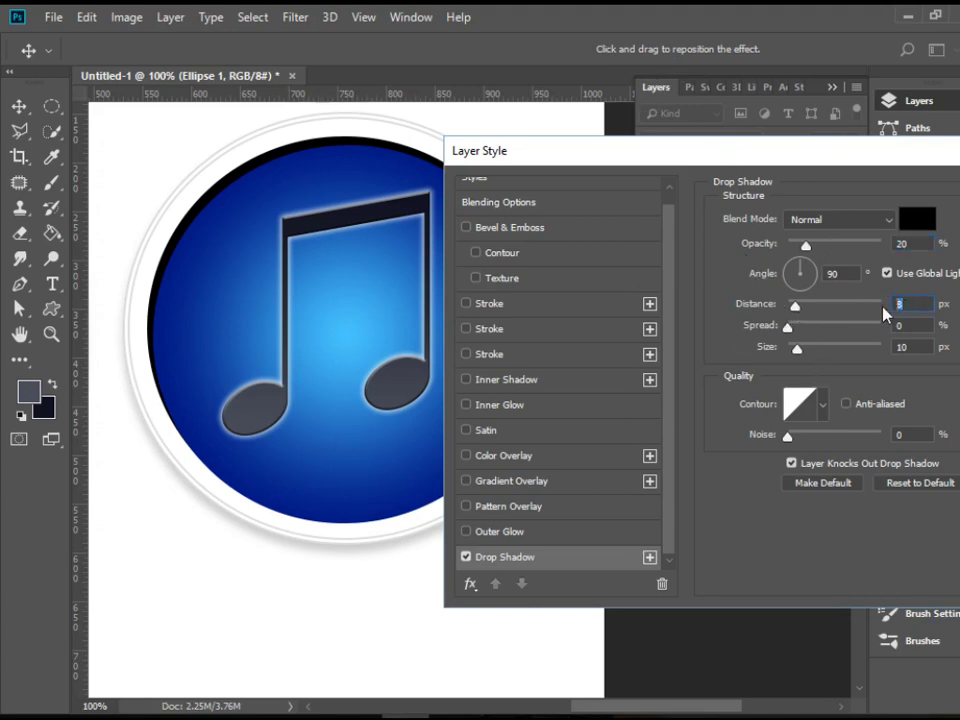
type("6")
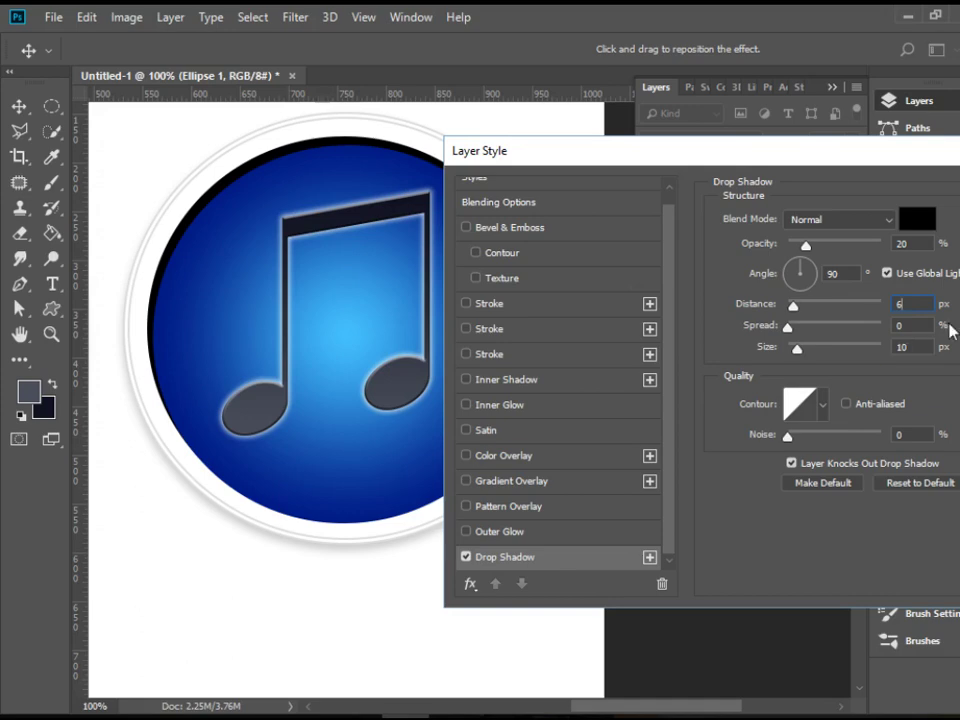
key("Tab")
left_click_drag(905, 163, 489, 225)
left_click(736, 252)
left_click(954, 101)
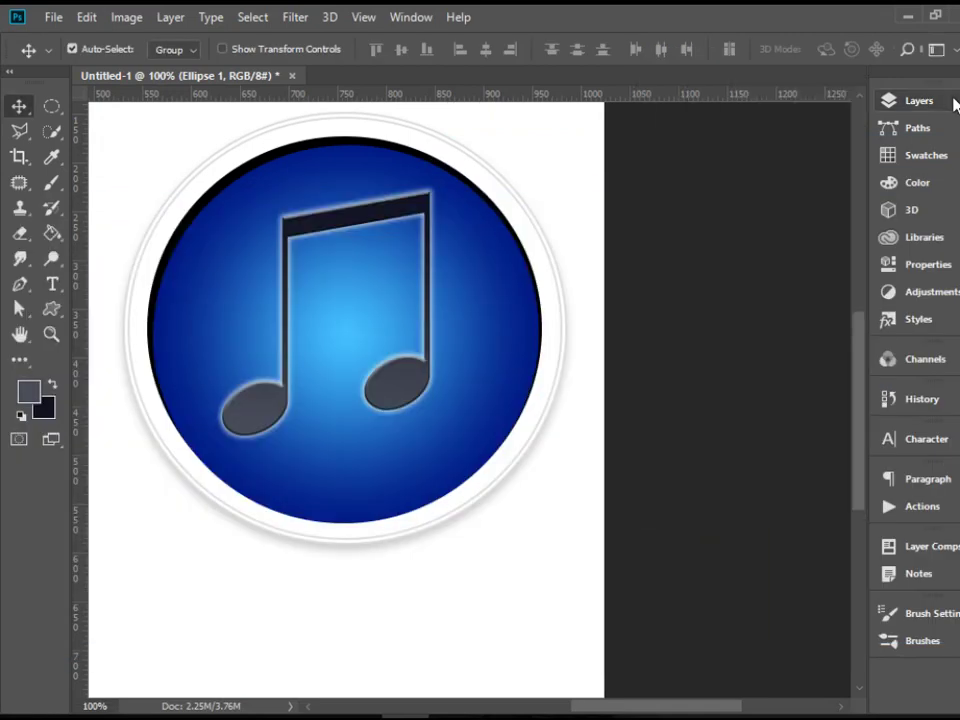
Duplicate the Blue Circle layer
key("ctrl+minus")
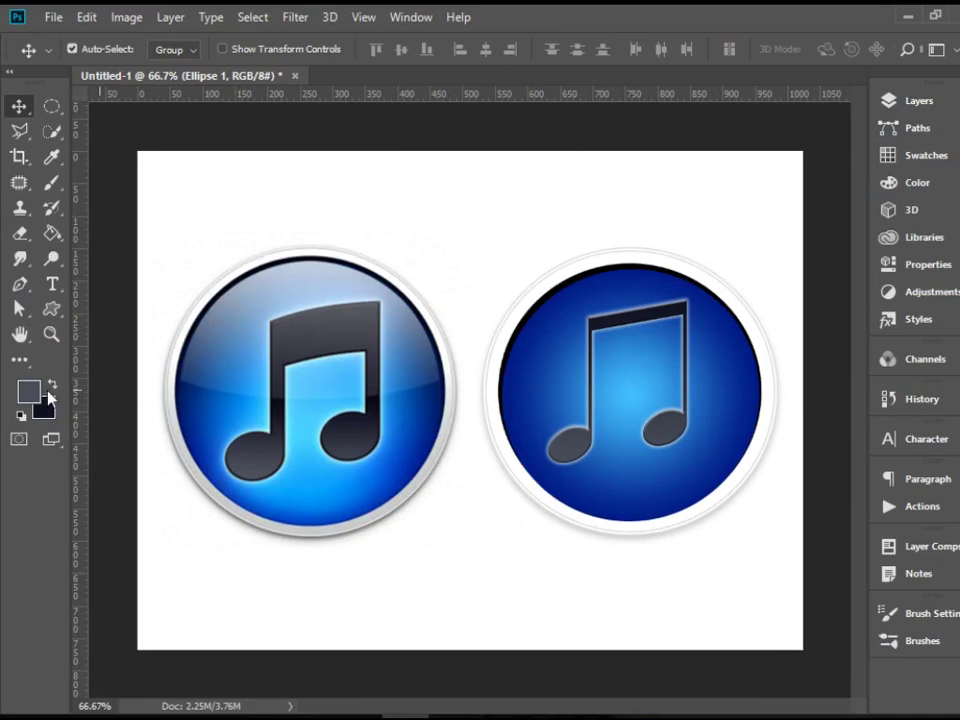
left_click(50, 334)
left_click_drag(148, 223, 459, 495)
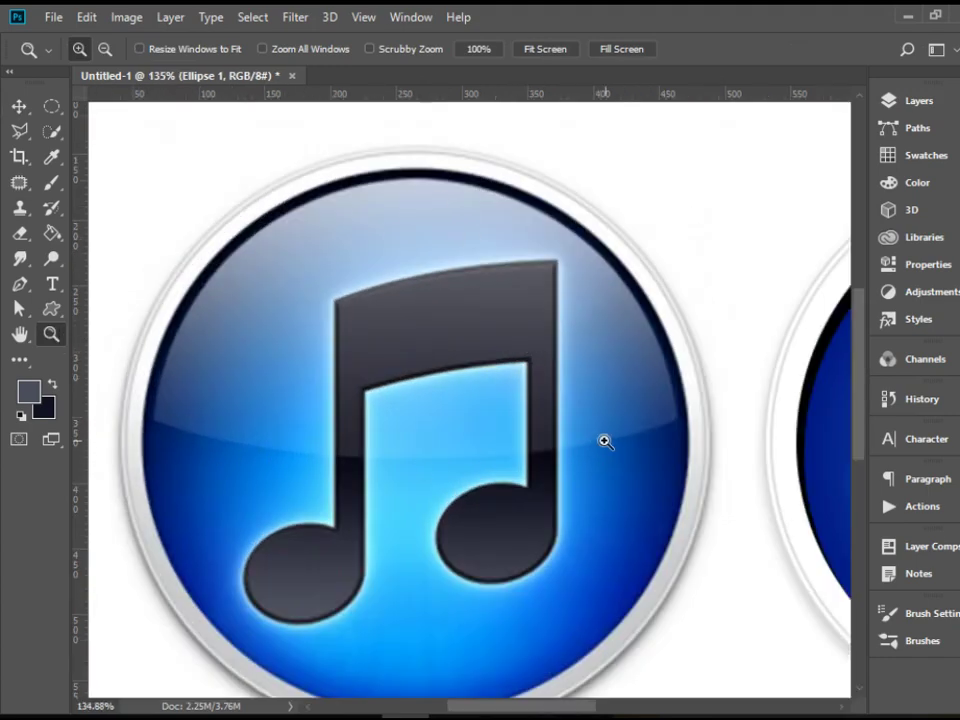
key("ctrl+minus")
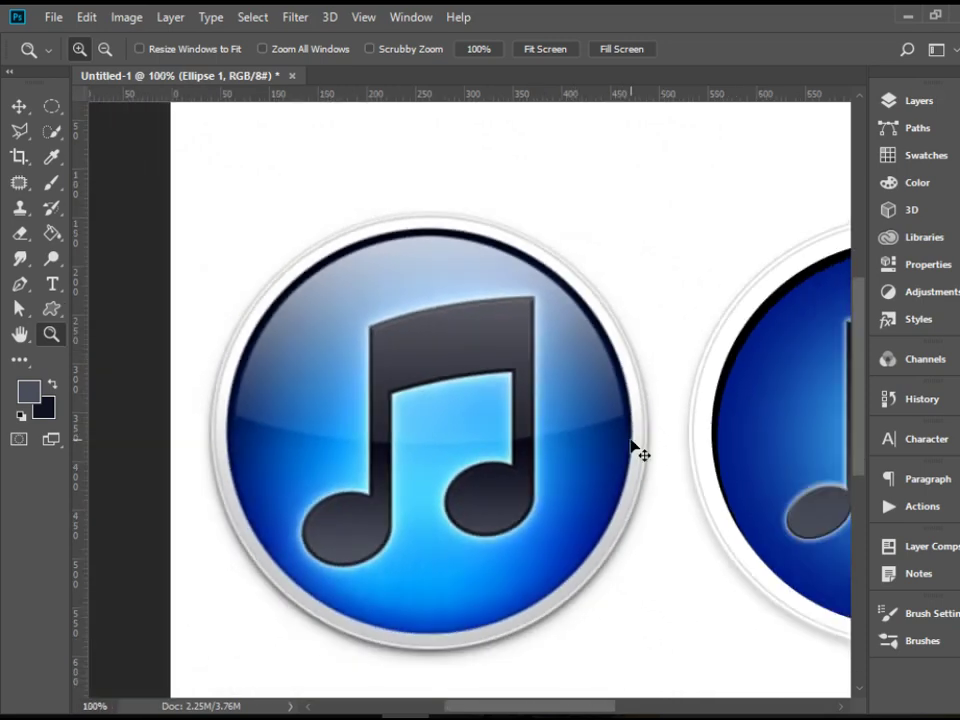
key("ctrl+minus")
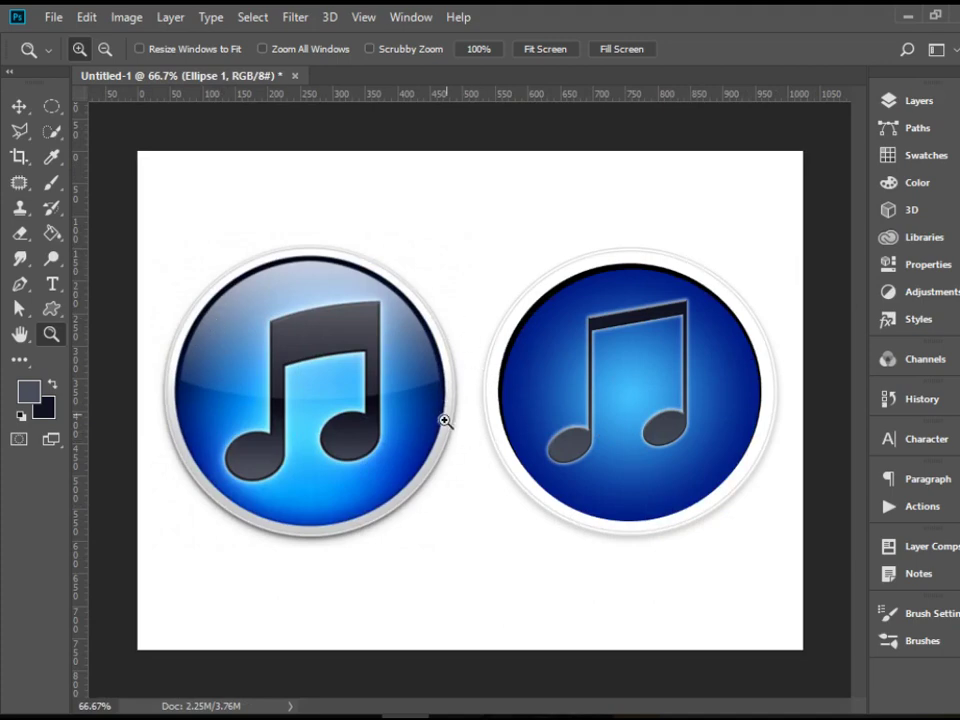
left_click(912, 101)
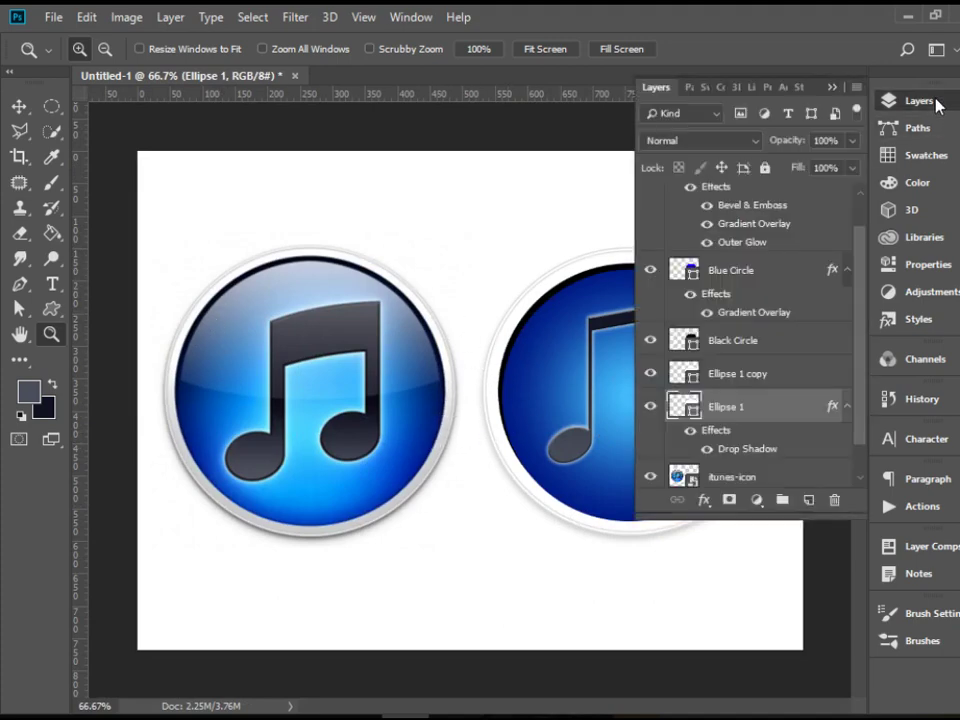
left_click(776, 276)
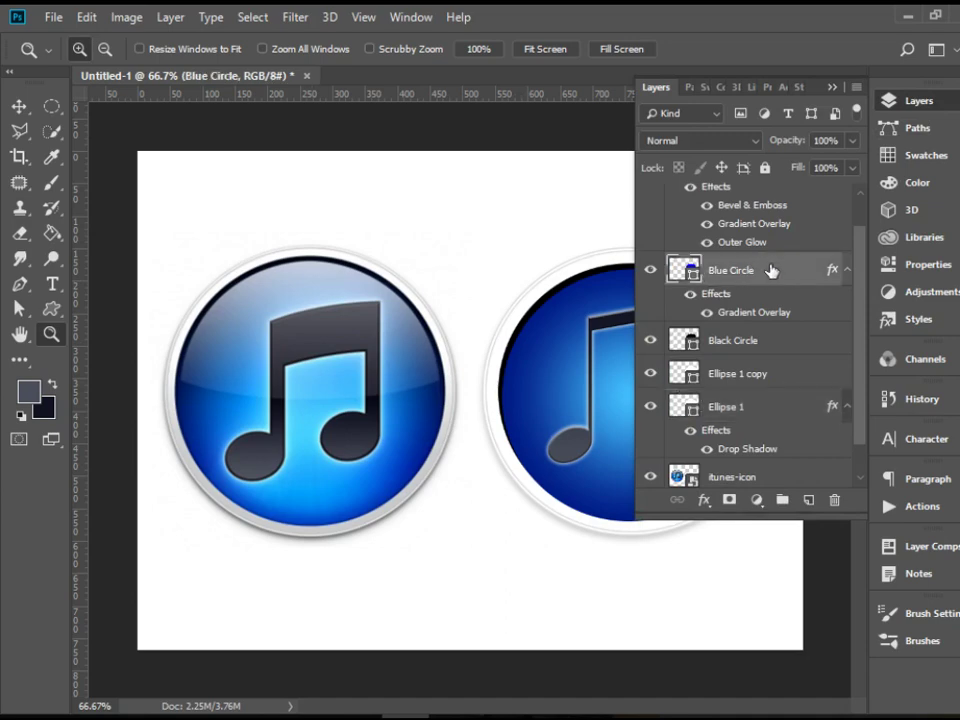
right_click(769, 271)
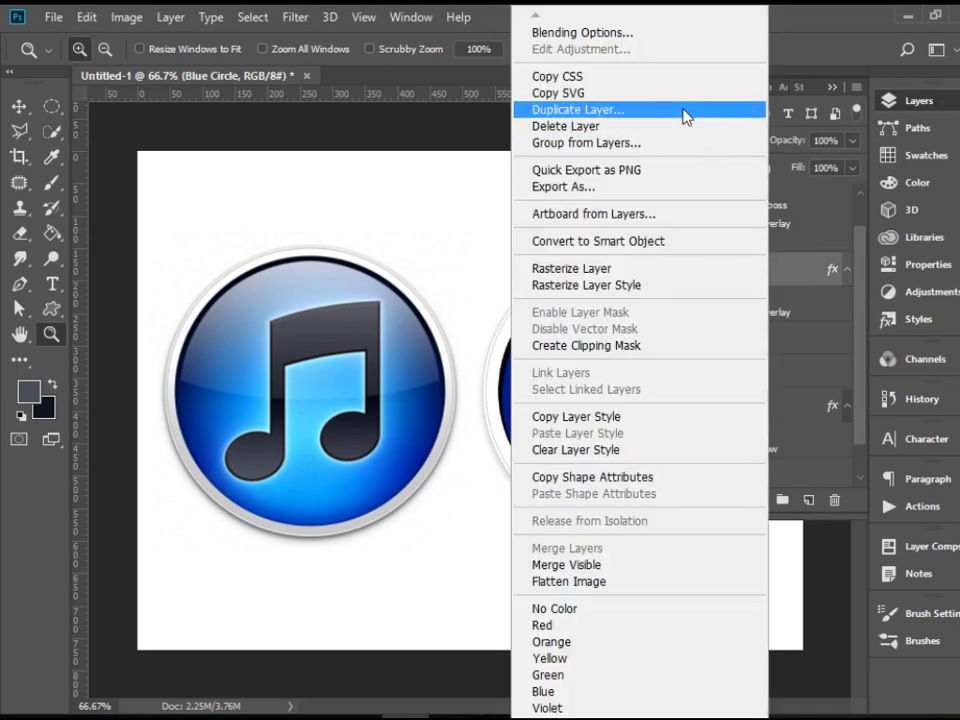
left_click(686, 116)
key("Return")
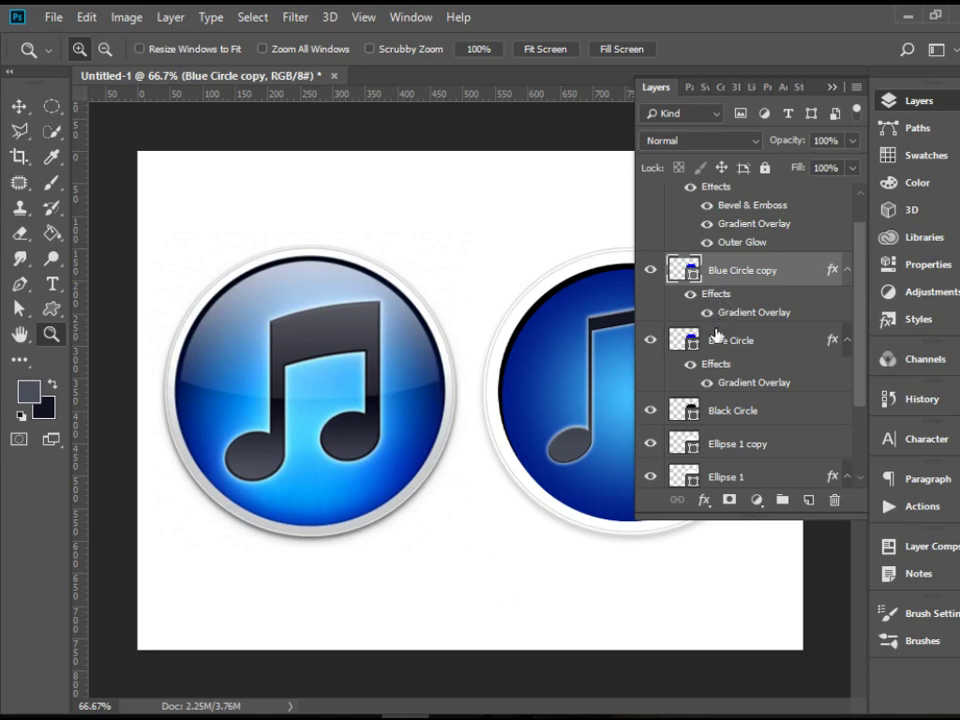
Remove the effects from the duplicated blue circle layer and rename it "shine"
left_click_drag(719, 300, 840, 497)
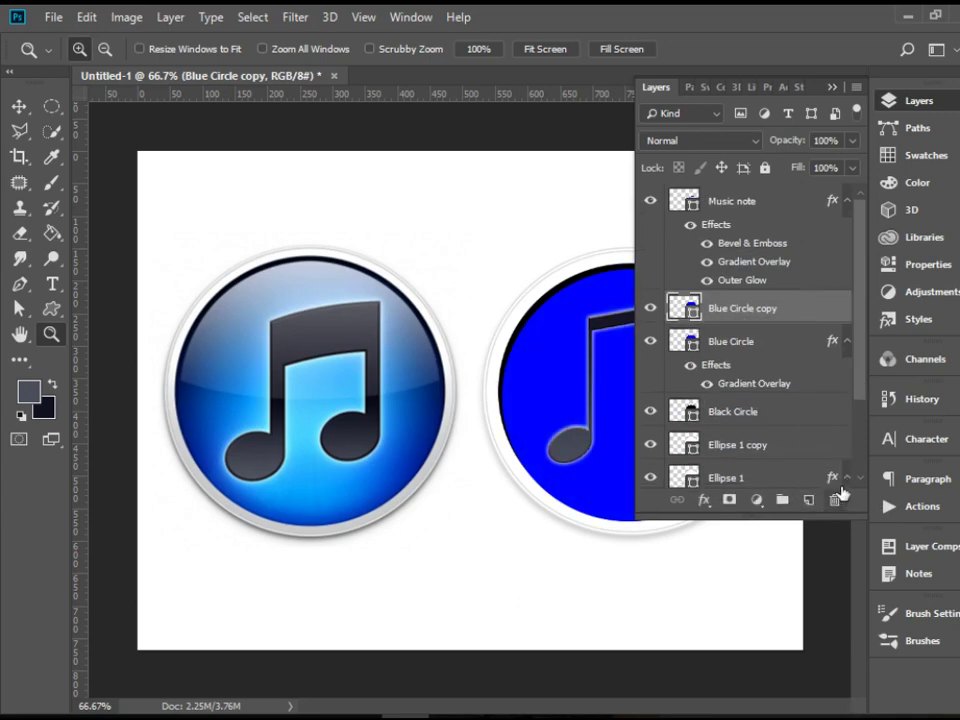
double_click(740, 309)
type("shine")
key("Return")
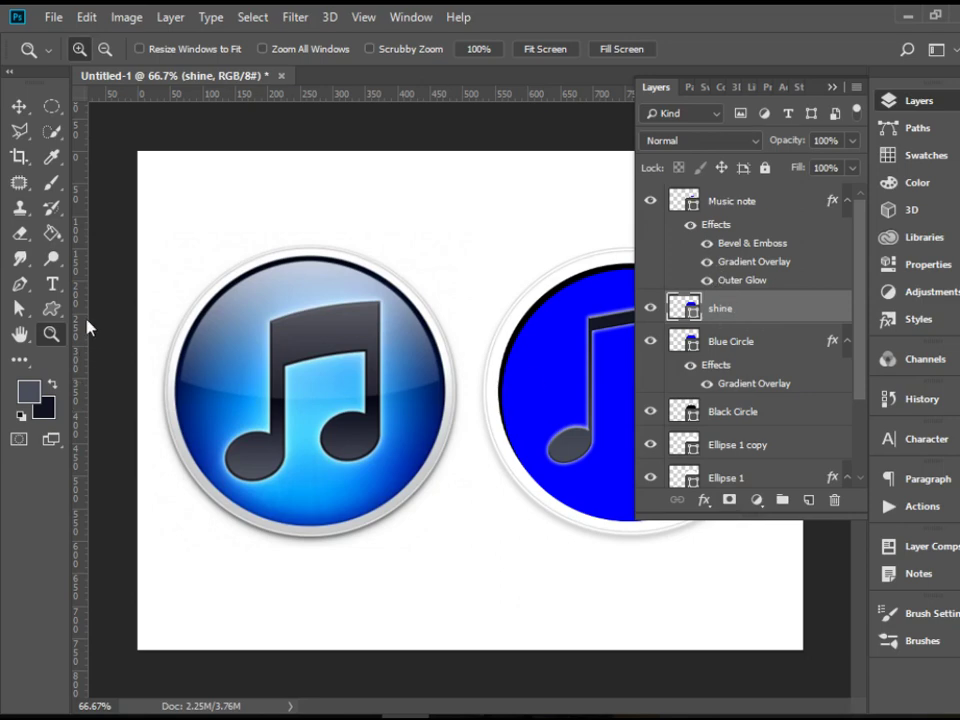
Change the shine circle's fill colour to white
left_click(51, 310)
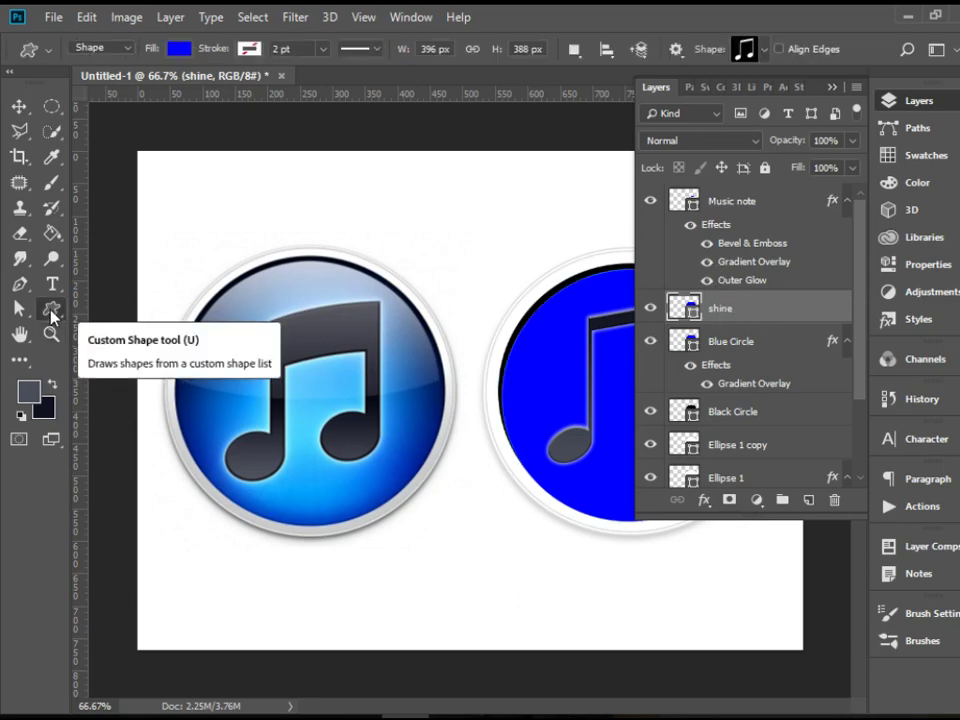
left_click(179, 48)
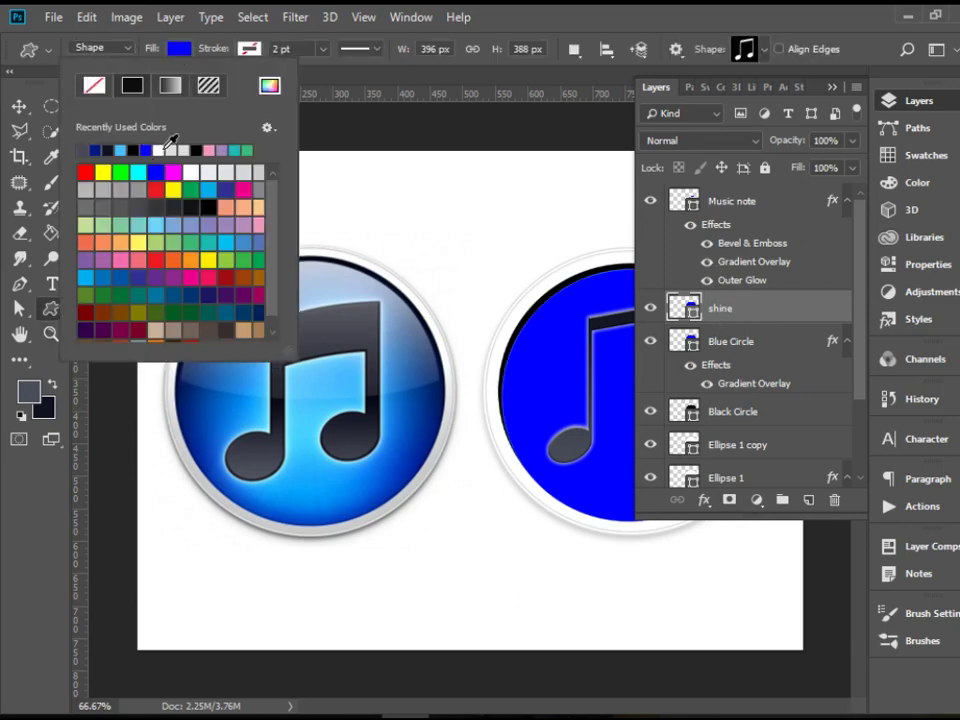
left_click(158, 150)
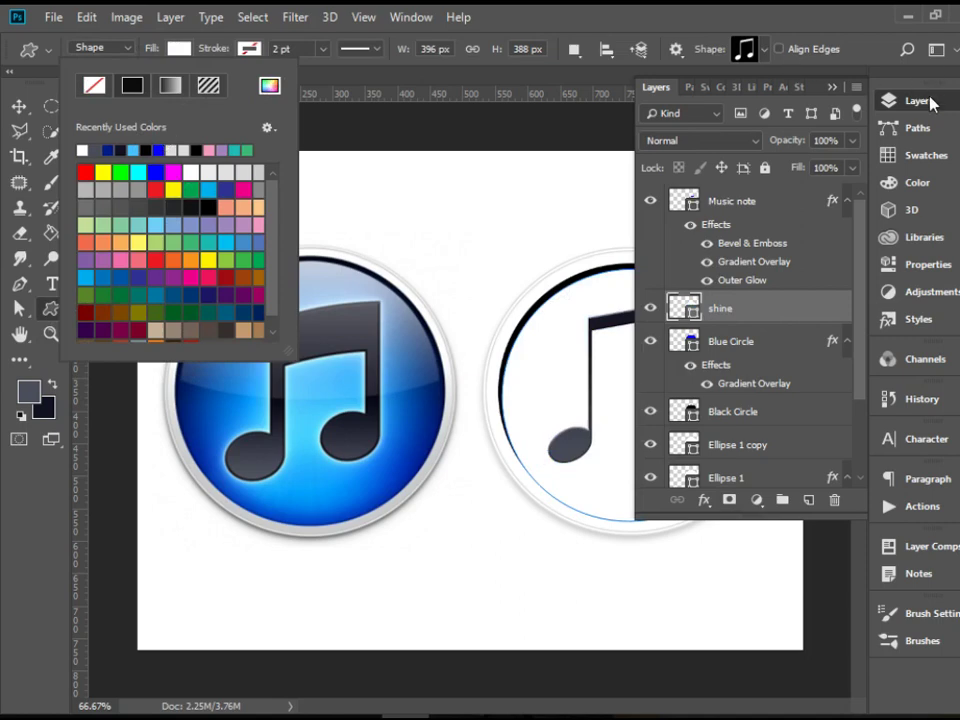
Lower the shine layer's opacity to 30%
left_click(840, 140)
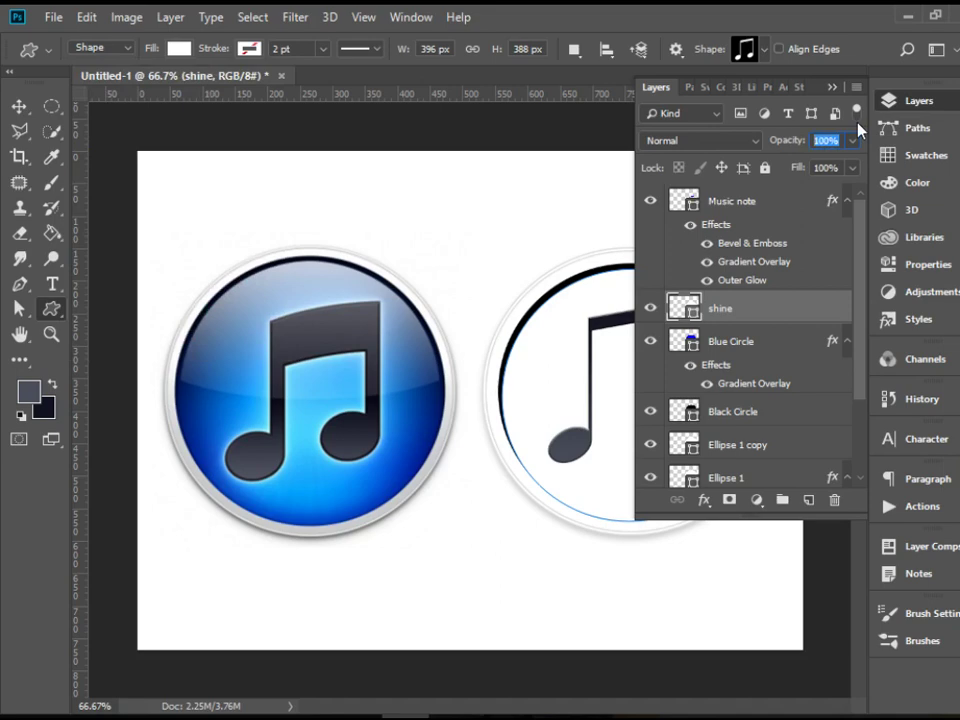
type("20")
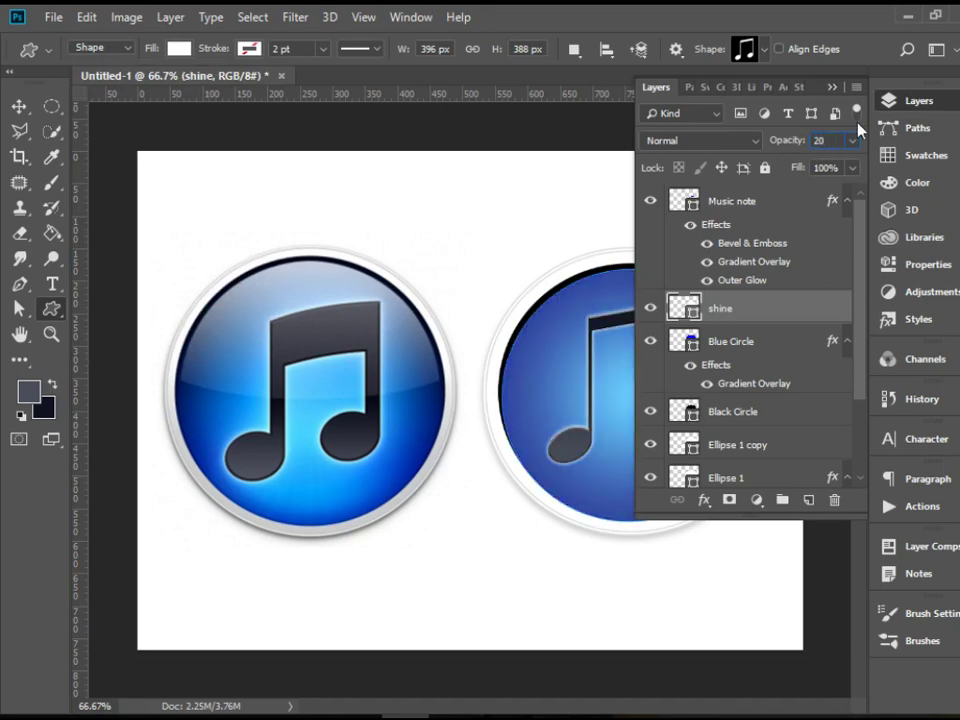
key("Return")
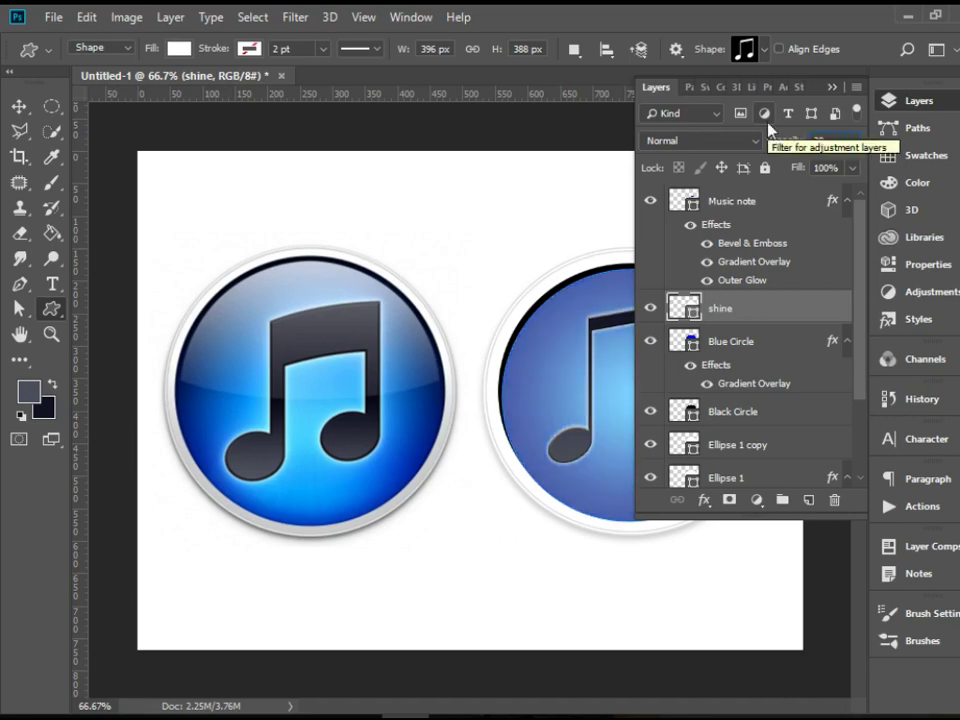
key("3")
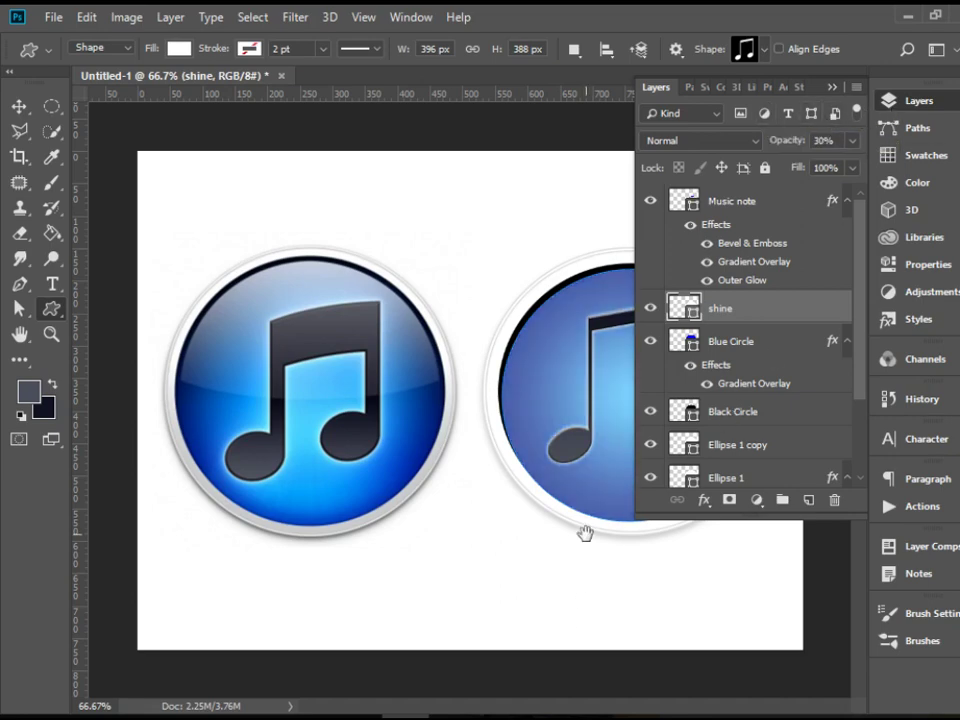
key("ctrl+plus")
scroll(428, 446, "right", 5)
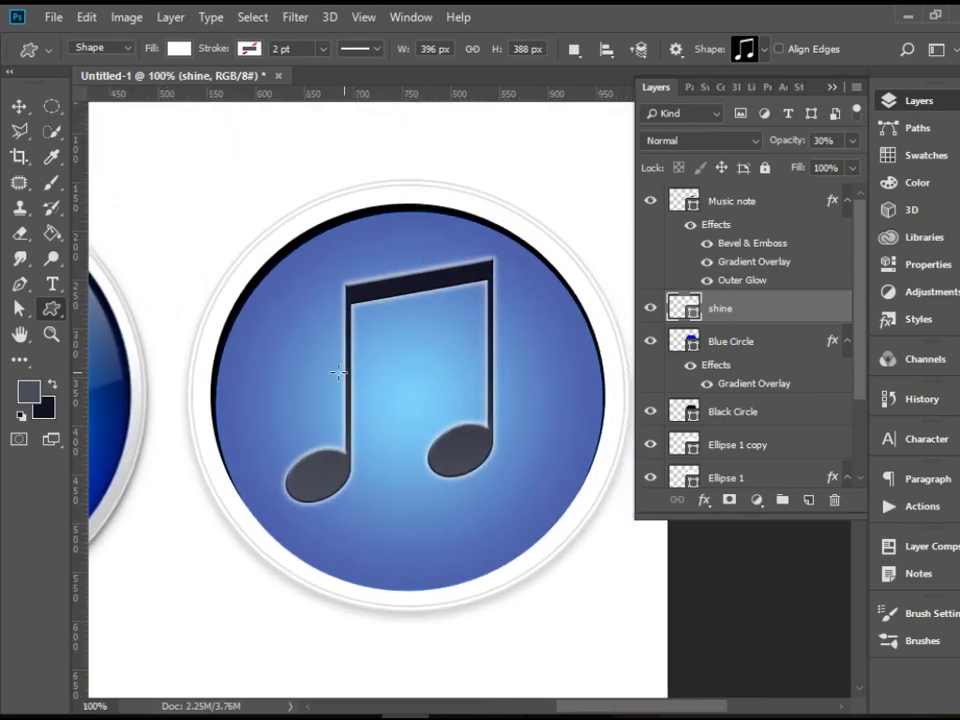
key("ctrl+minus")
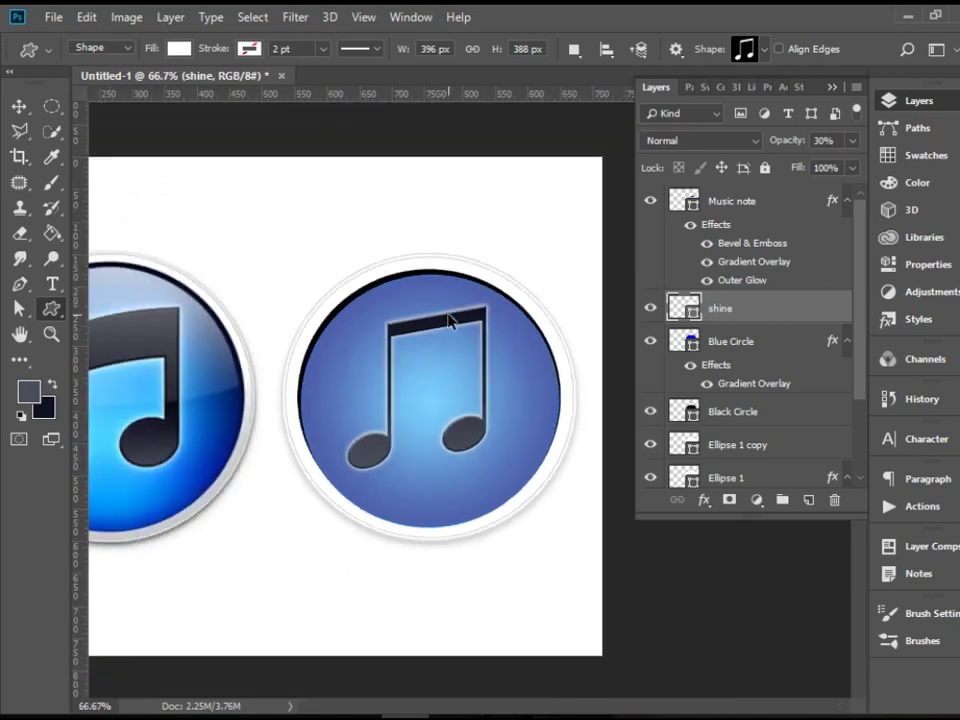
scroll(448, 318, "left", 5)
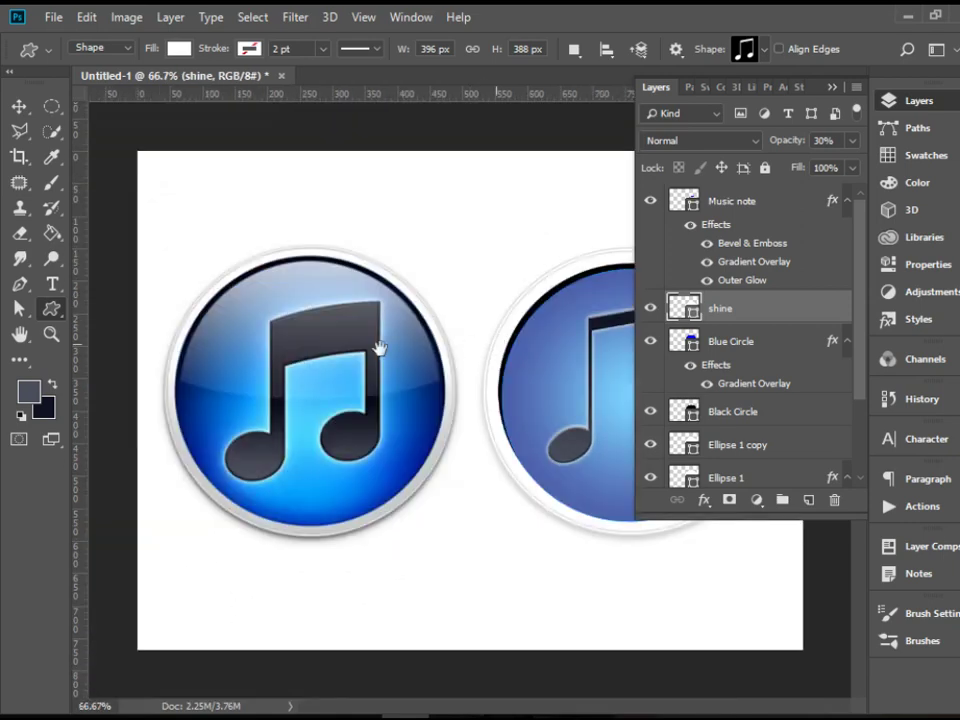
Cut the shine circle to its upper part by intersecting it with a wide ellipse about 653 px by 363 px over its top half
right_click(51, 309)
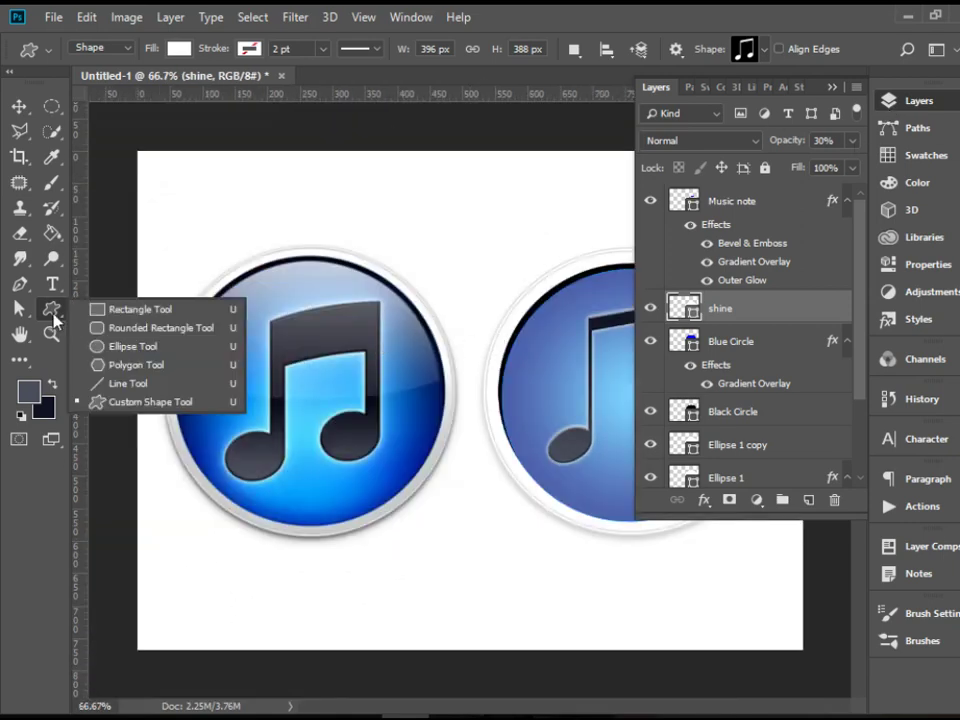
left_click(139, 347)
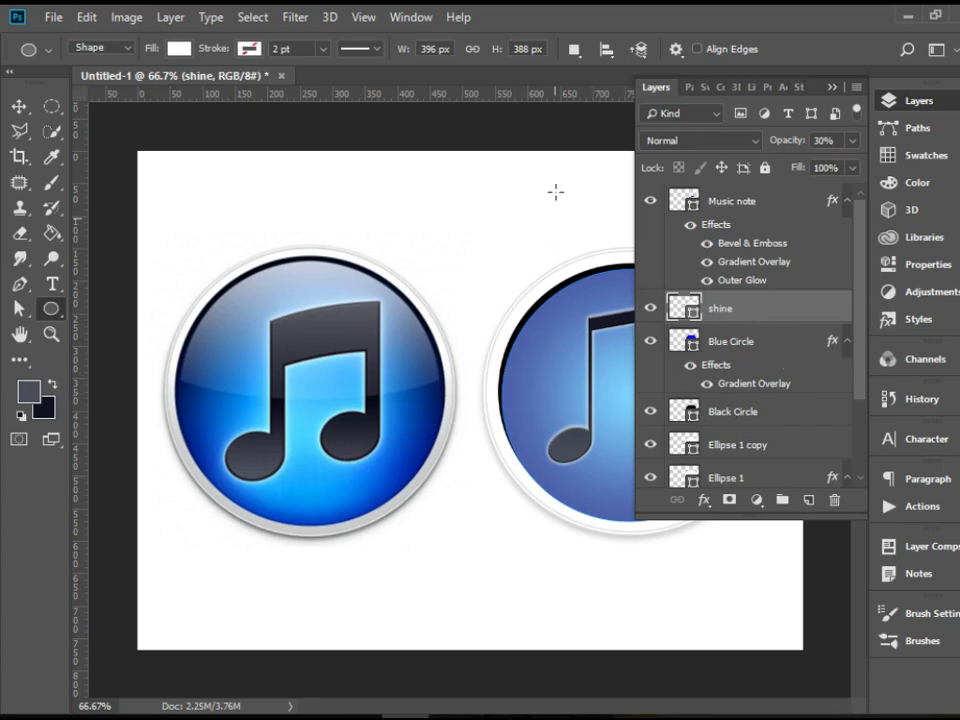
left_click(922, 106)
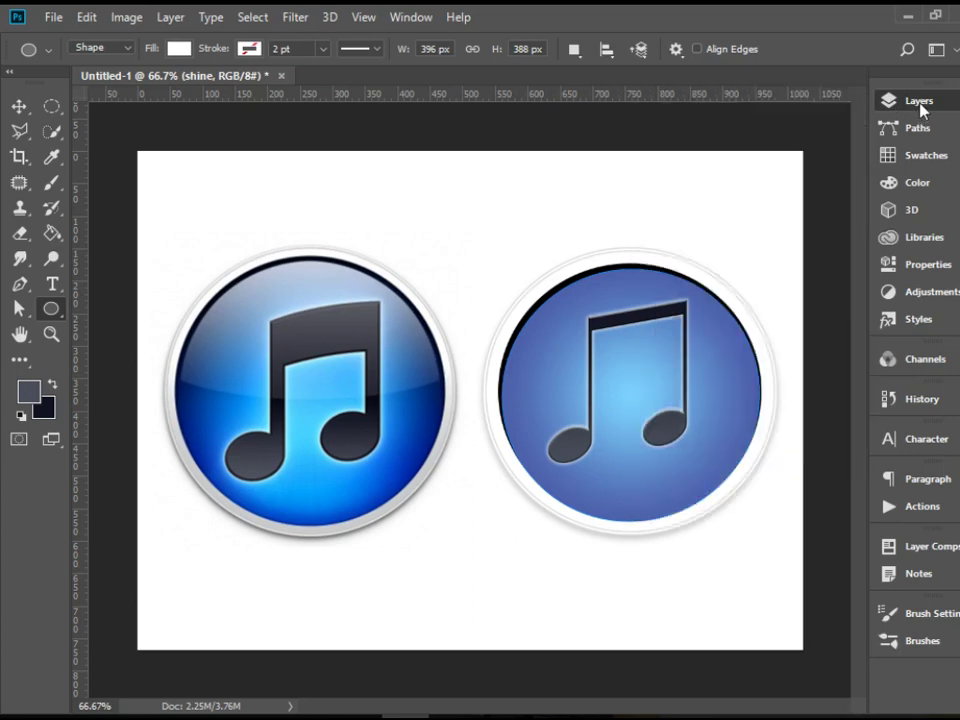
left_click(573, 50)
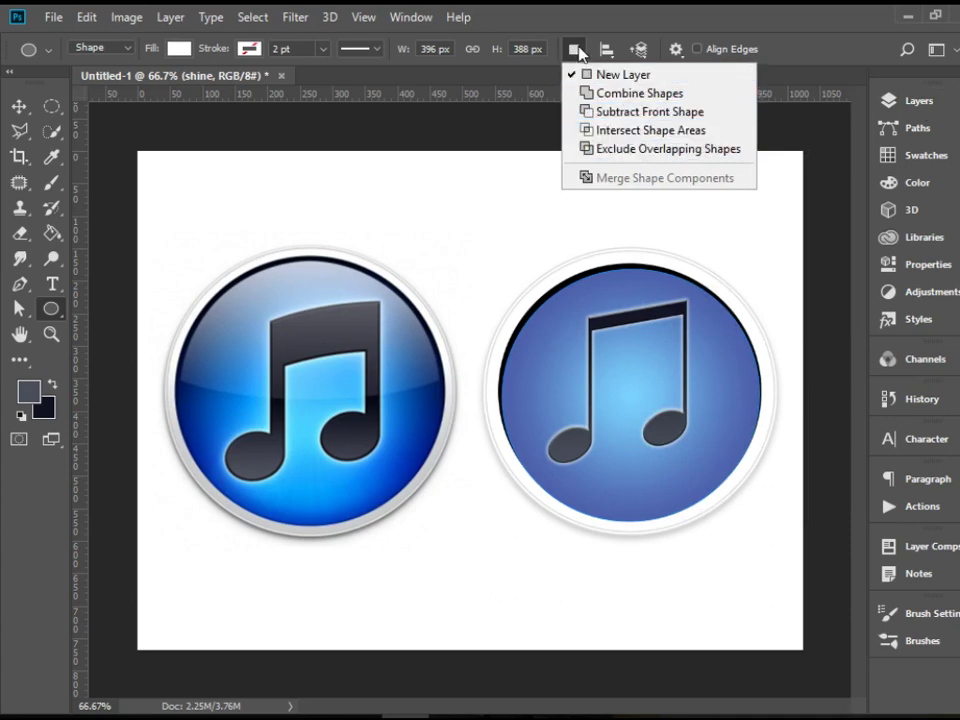
left_click(678, 131)
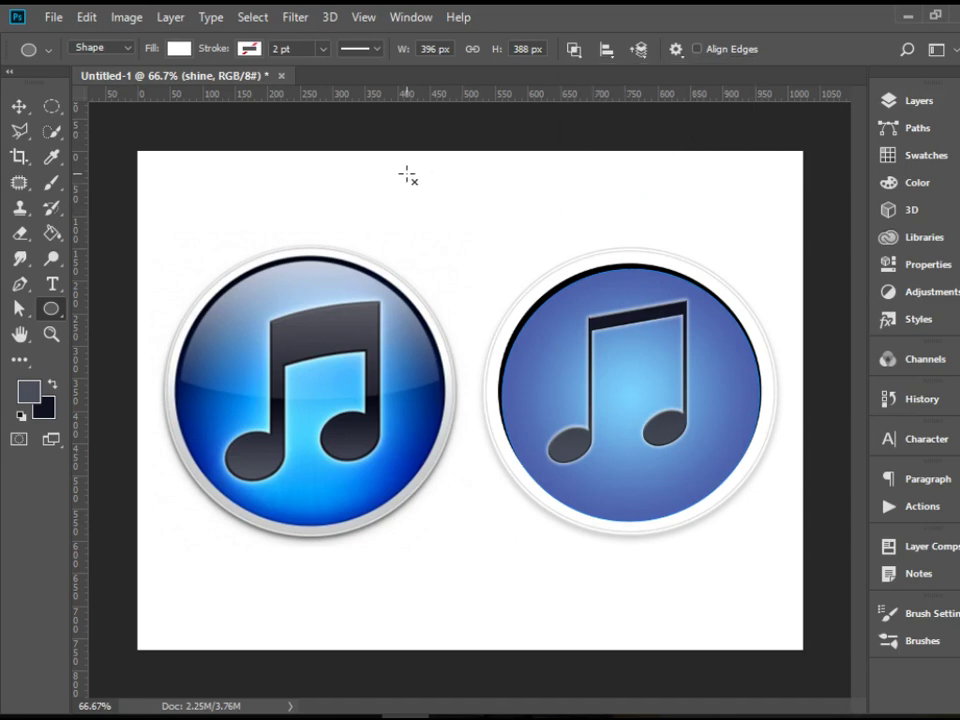
left_click_drag(408, 176, 829, 408)
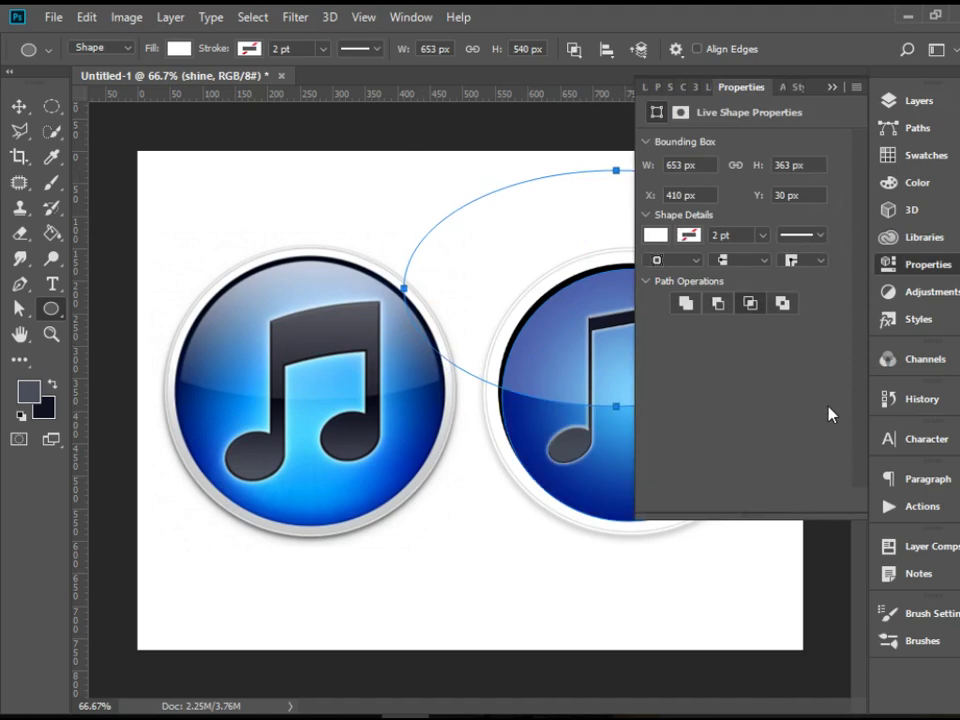
left_click(919, 102)
left_click(919, 102)
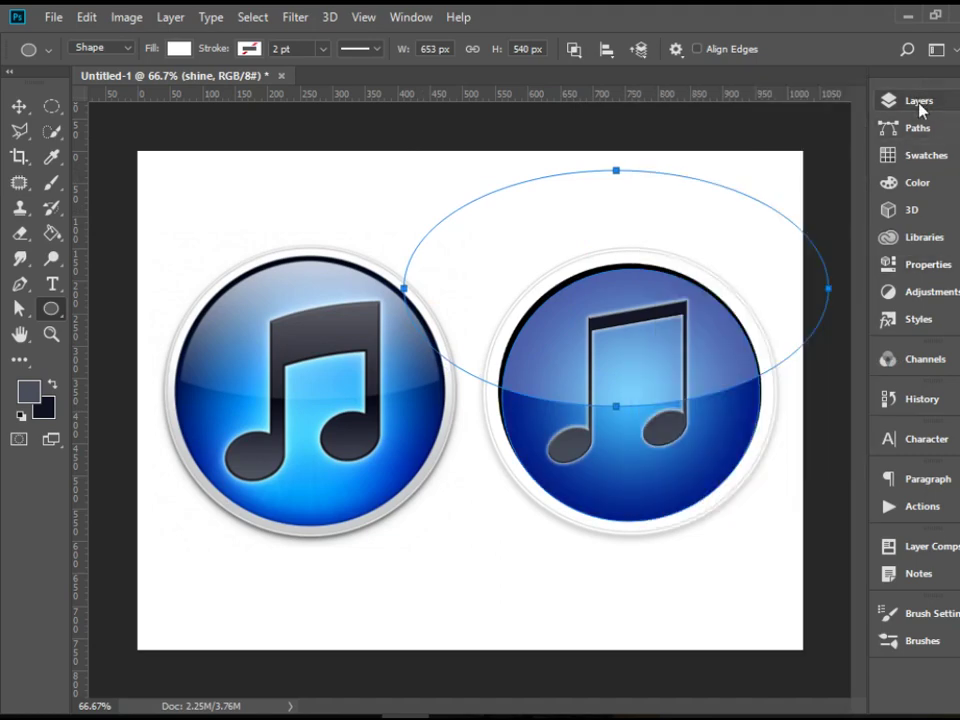
Select the music note of the recreated icon with the Move tool
left_click(19, 104)
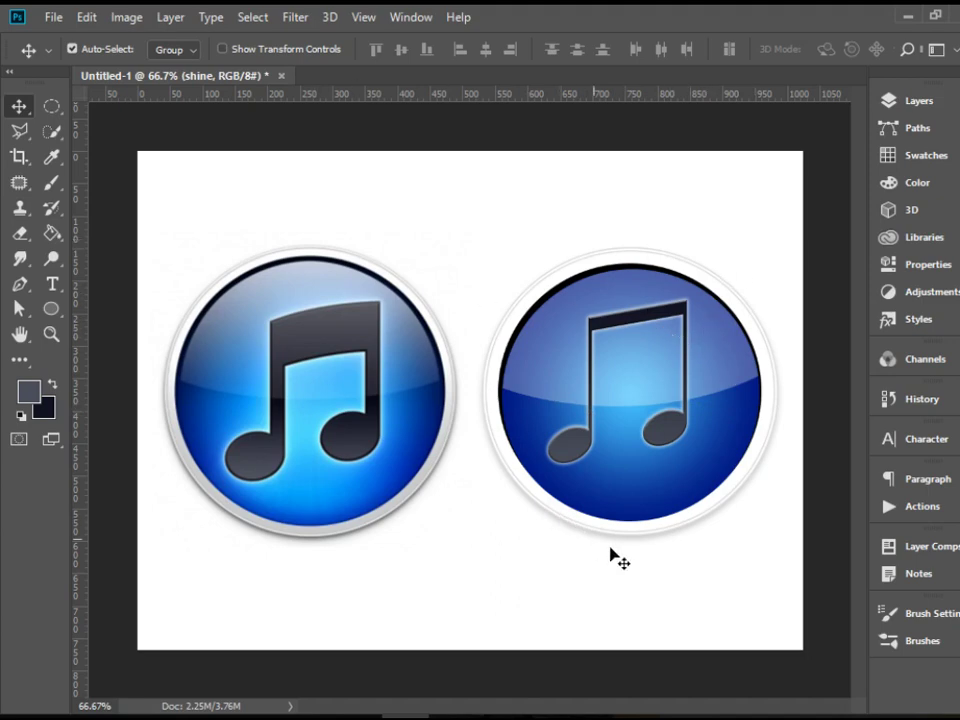
left_click(563, 459)
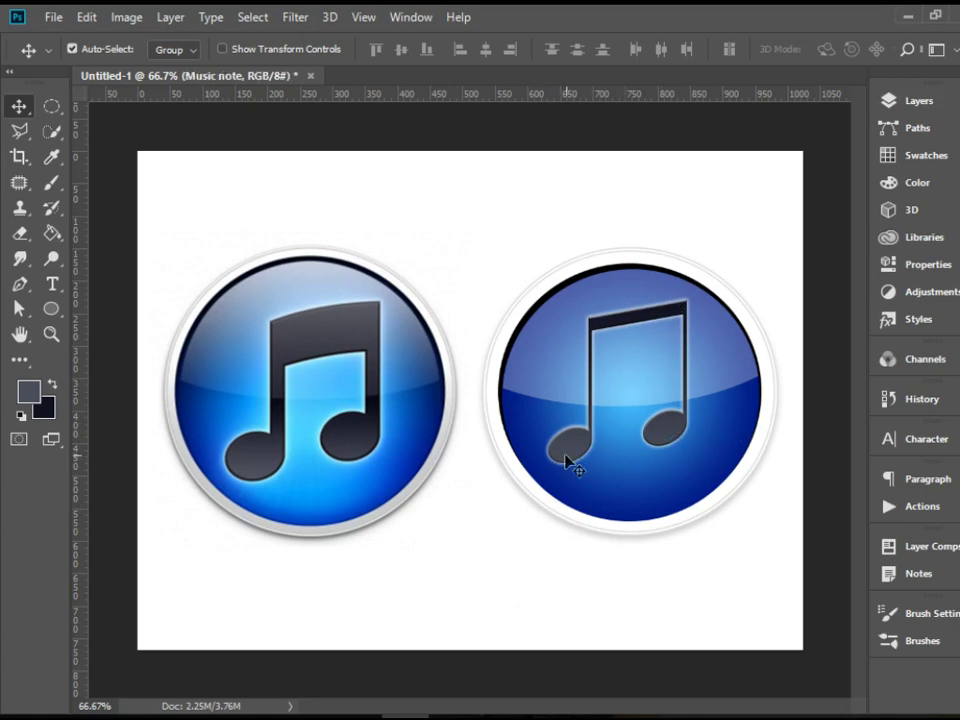